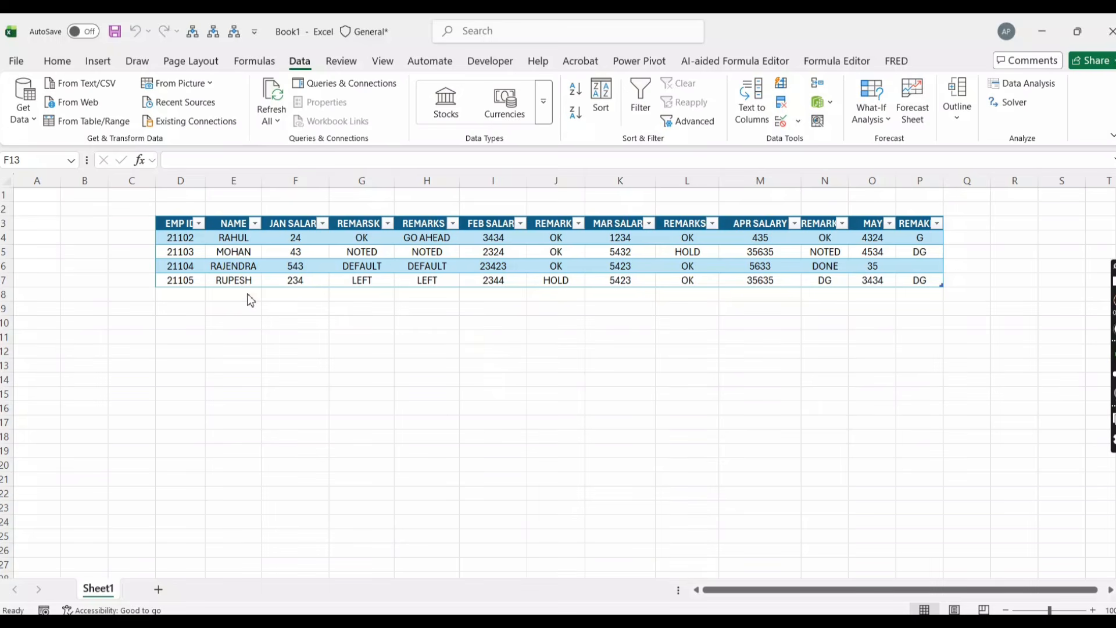
pyautogui.click(250, 259)
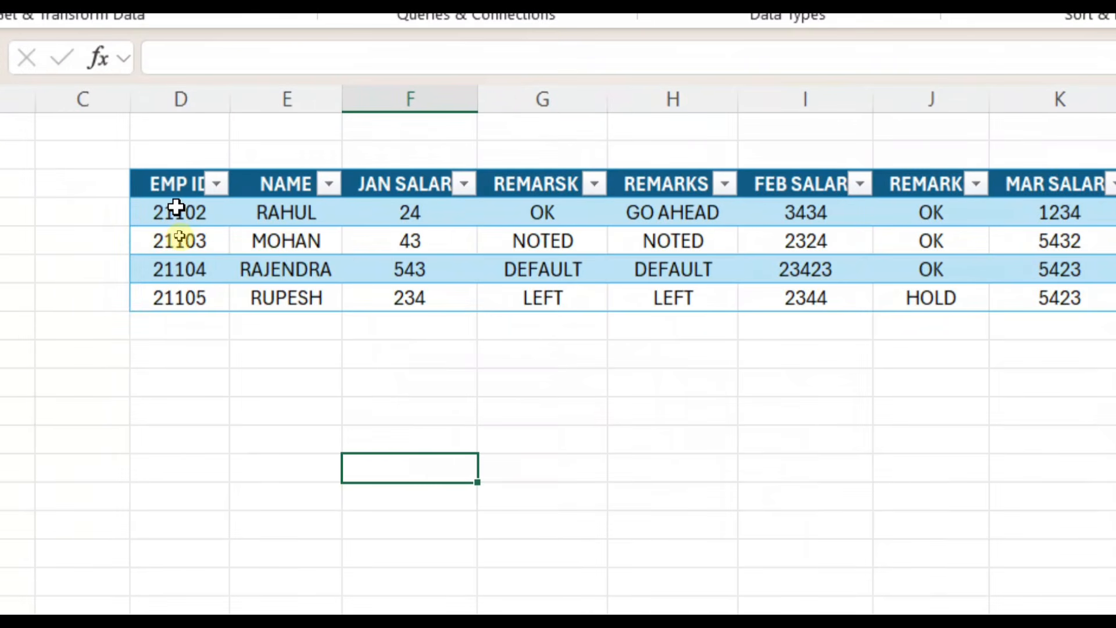
pyautogui.hotkey('ctrl', 'alt', 'd')
pyautogui.moveTo(182, 191); pyautogui.dragTo(204, 174)
pyautogui.moveTo(283, 185); pyautogui.dragTo(305, 170)
pyautogui.moveTo(385, 193); pyautogui.dragTo(410, 171)
pyautogui.moveTo(518, 190); pyautogui.dragTo(544, 174)
pyautogui.moveTo(677, 192); pyautogui.dragTo(697, 181)
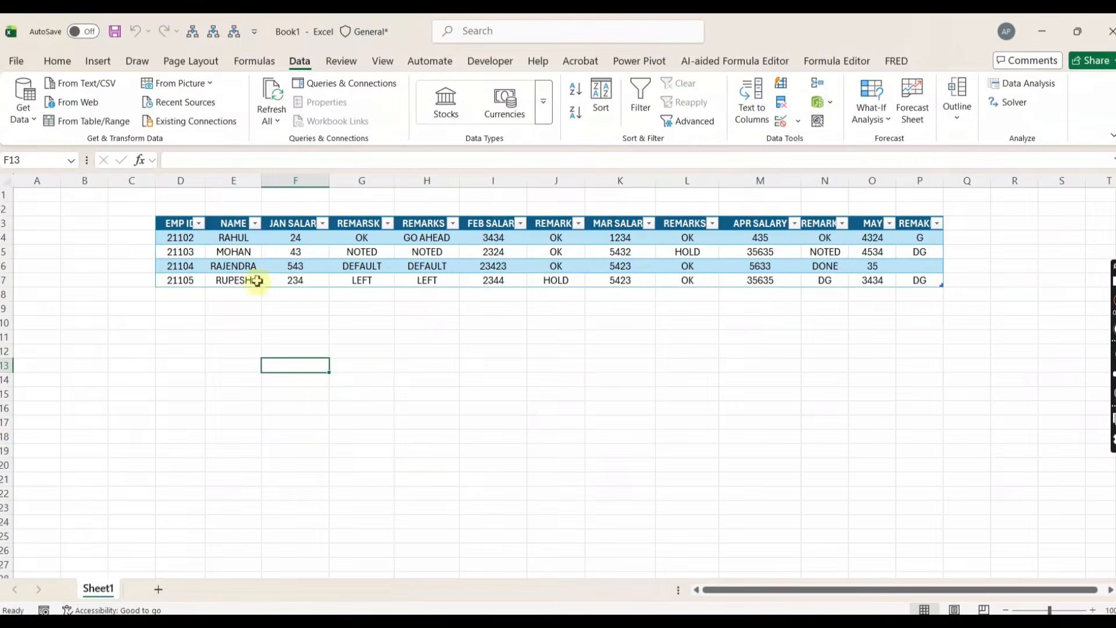
# - Turn off the filter buttons in the header row of the employee salary table
pyautogui.click(303, 223)
pyautogui.hotkey('ctrl', 'shift', 'l')
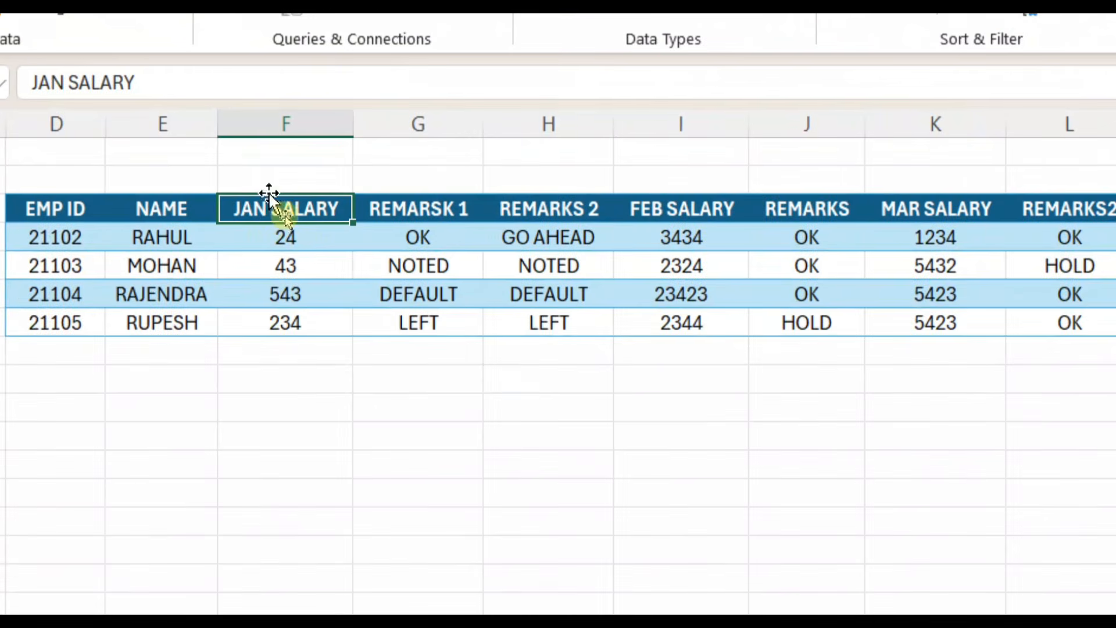
pyautogui.moveTo(253, 207); pyautogui.dragTo(326, 181)
pyautogui.moveTo(388, 211); pyautogui.dragTo(418, 201)
pyautogui.moveTo(545, 215); pyautogui.dragTo(578, 194)
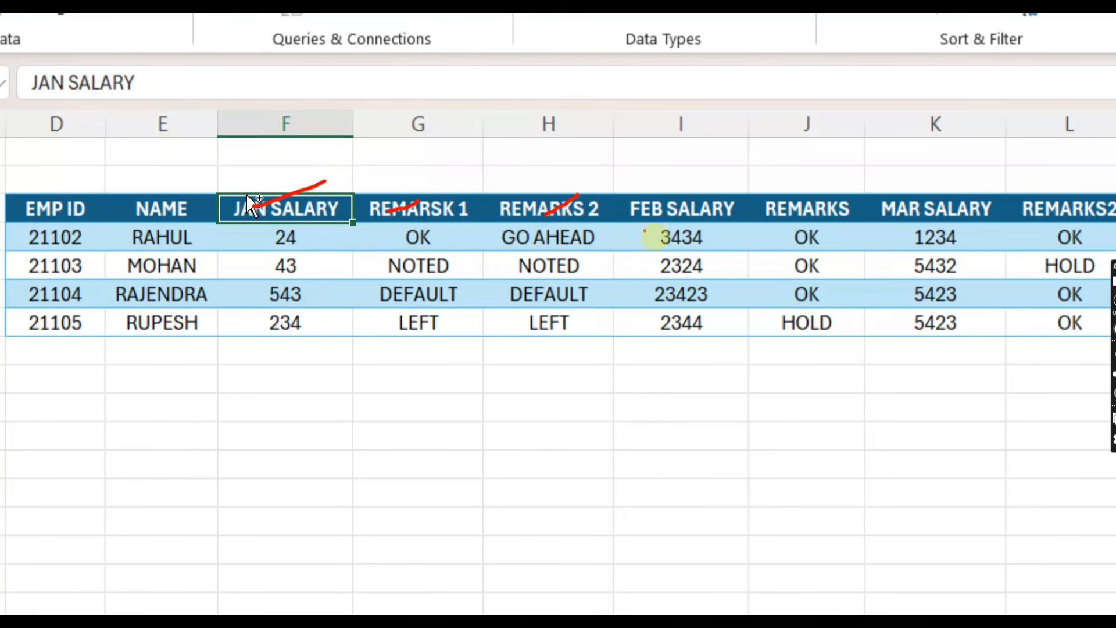
pyautogui.moveTo(673, 216); pyautogui.dragTo(731, 204)
pyautogui.moveTo(799, 216); pyautogui.dragTo(818, 205)
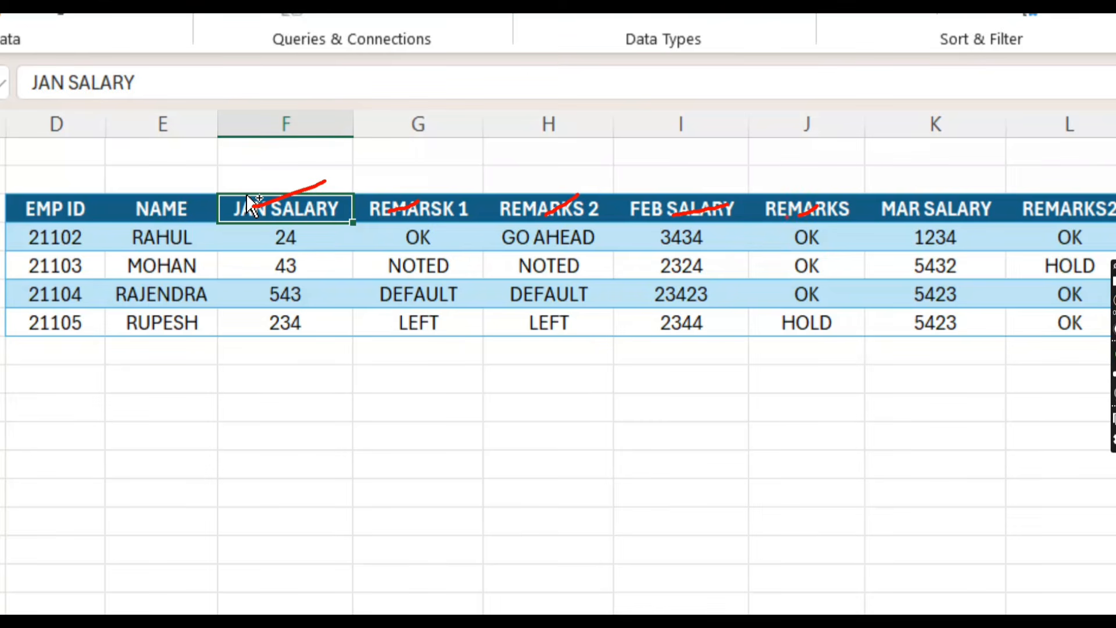
pyautogui.moveTo(258, 204)
pyautogui.mouseDown()
pyautogui.moveTo(316, 315)
pyautogui.moveTo(265, 210)
pyautogui.mouseUp()
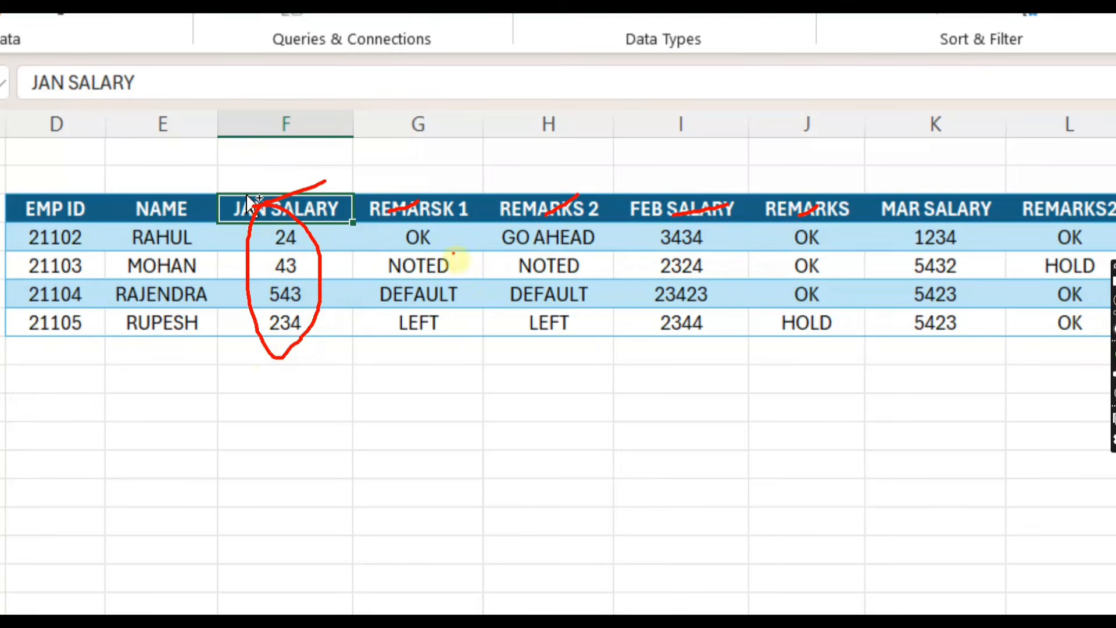
pyautogui.moveTo(646, 214)
pyautogui.mouseDown()
pyautogui.moveTo(654, 336)
pyautogui.moveTo(695, 204)
pyautogui.mouseUp()
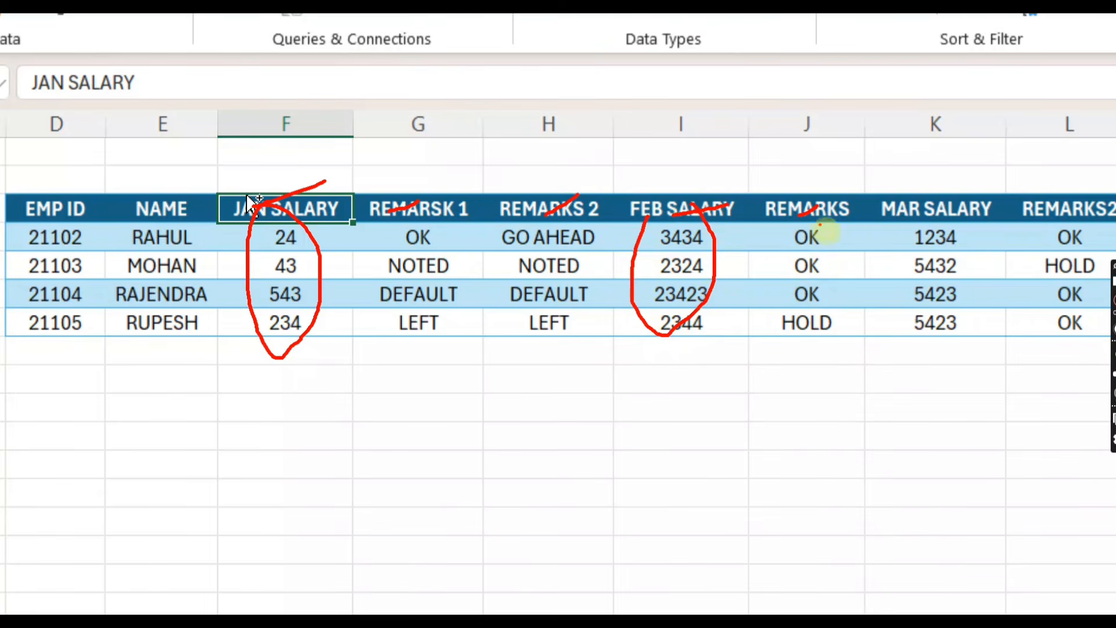
pyautogui.moveTo(902, 211)
pyautogui.mouseDown()
pyautogui.moveTo(898, 273)
pyautogui.moveTo(966, 244)
pyautogui.moveTo(951, 236)
pyautogui.mouseUp()
pyautogui.hscroll(6, 773, 338)
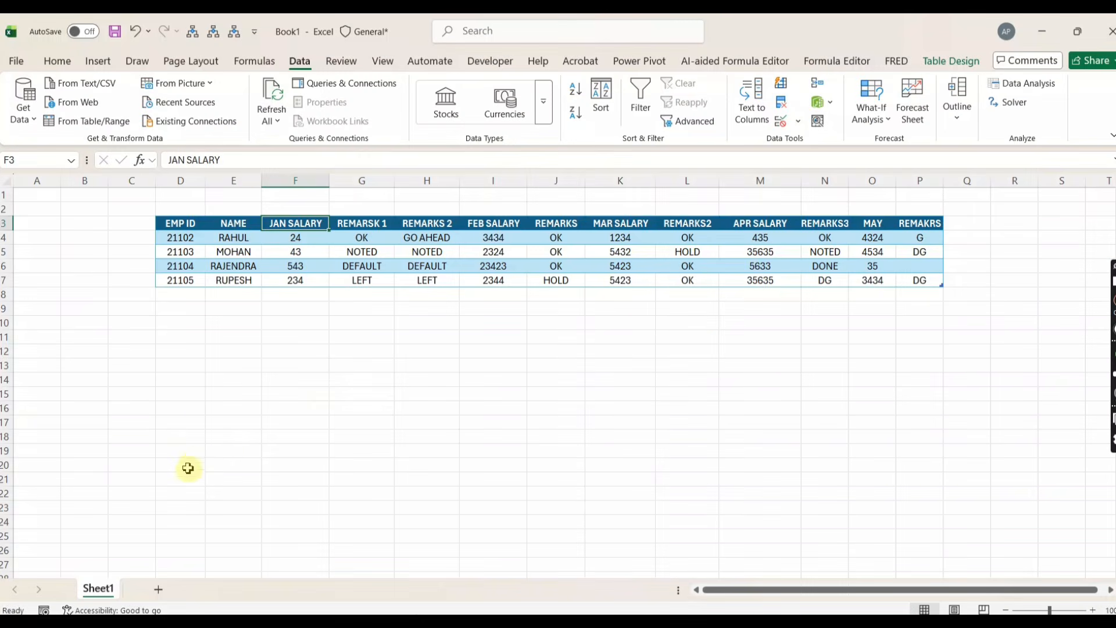
# - Add a second worksheet to the workbook and return to Sheet1
pyautogui.click(182, 323)
pyautogui.click(158, 589)
pyautogui.click(98, 588)
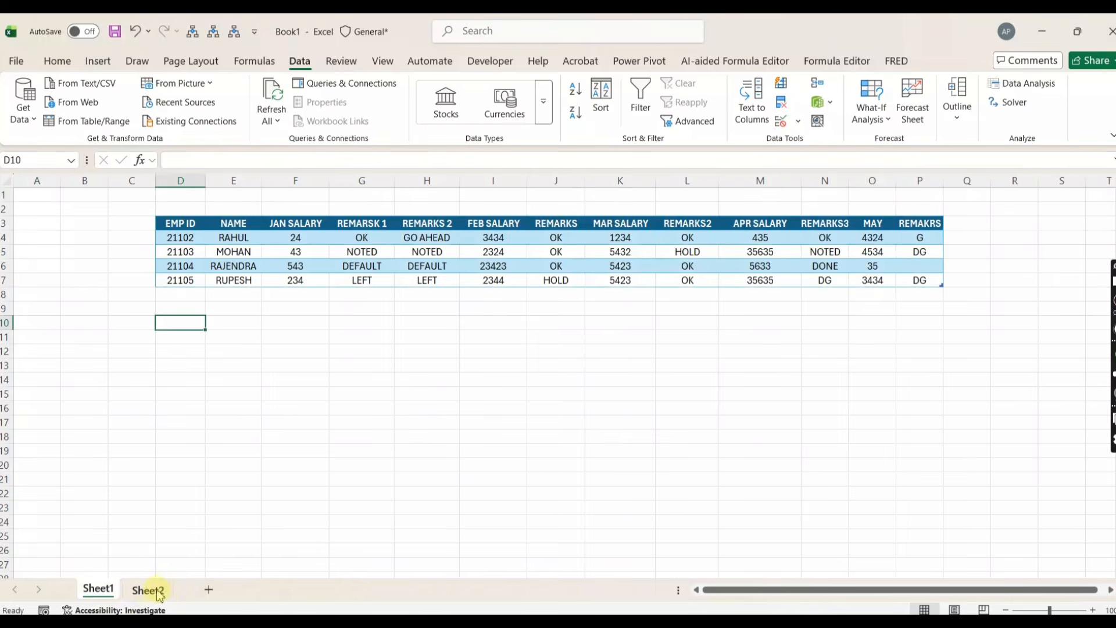
pyautogui.click(156, 590)
pyautogui.click(99, 589)
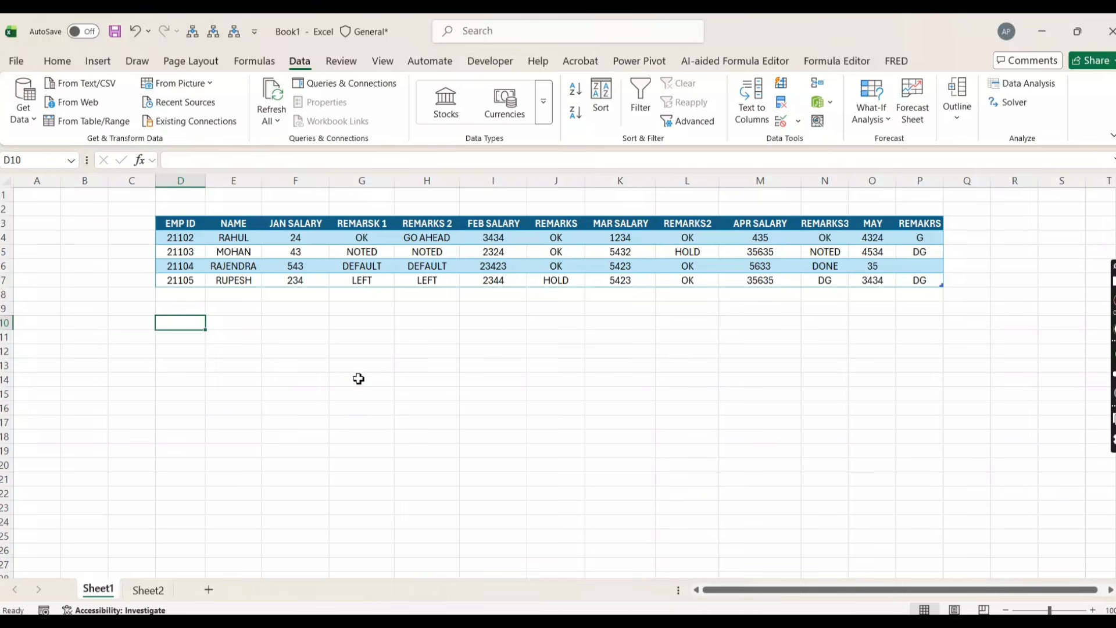
pyautogui.click(148, 589)
pyautogui.click(98, 589)
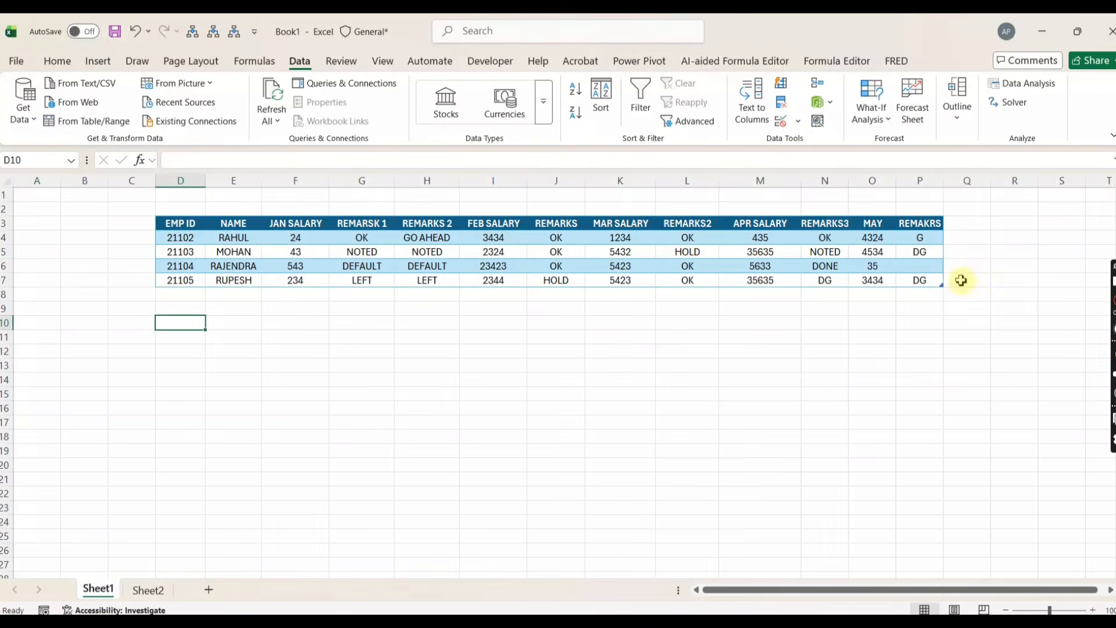
pyautogui.click(955, 235)
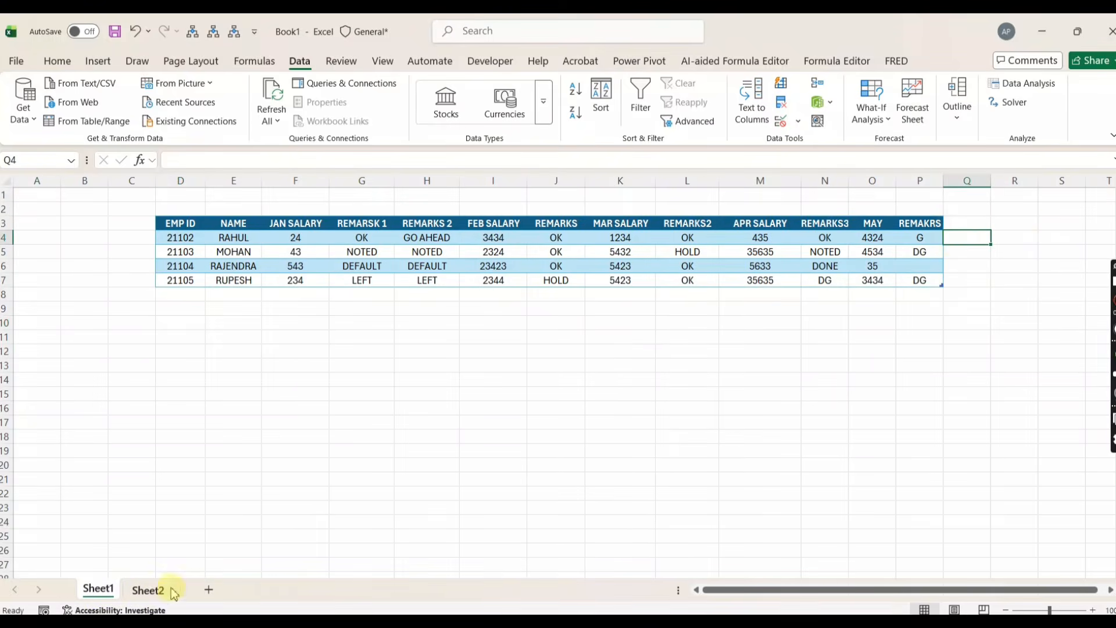
pyautogui.click(150, 590)
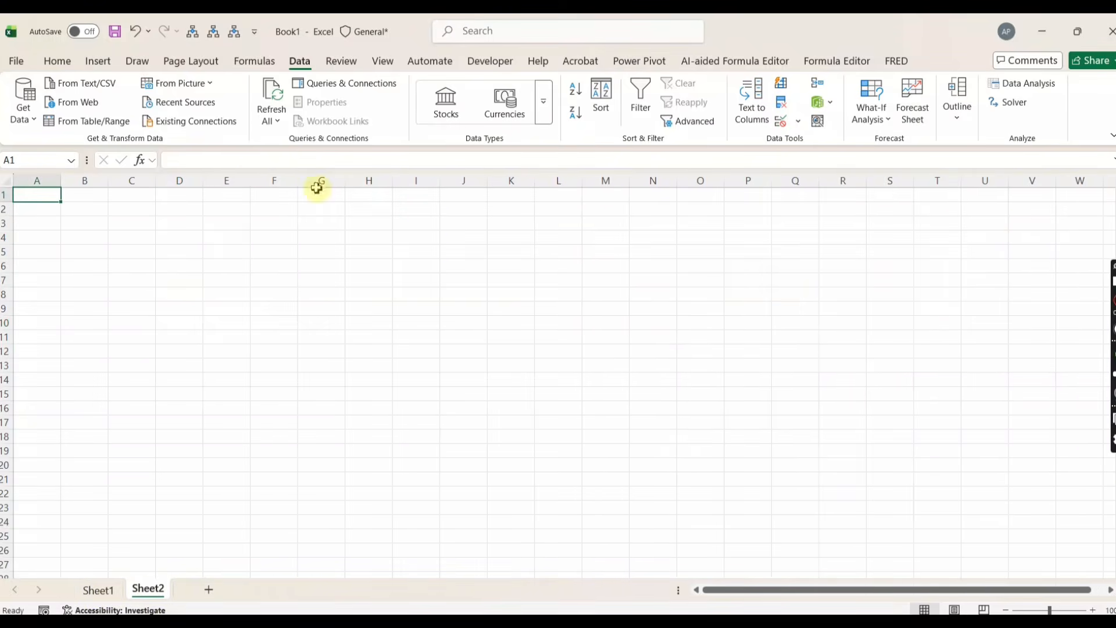
pyautogui.click(98, 589)
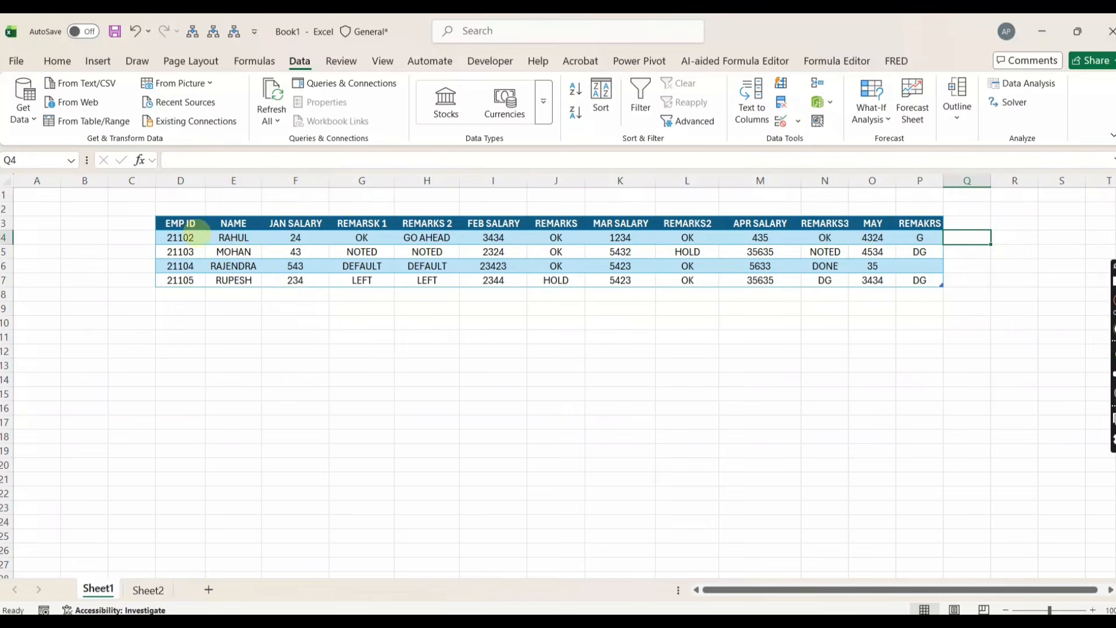
pyautogui.moveTo(175, 235)
pyautogui.mouseDown()
pyautogui.moveTo(201, 274)
pyautogui.moveTo(189, 232)
pyautogui.moveTo(215, 294)
pyautogui.moveTo(240, 261)
pyautogui.mouseUp()
pyautogui.moveTo(185, 216); pyautogui.dragTo(237, 204)
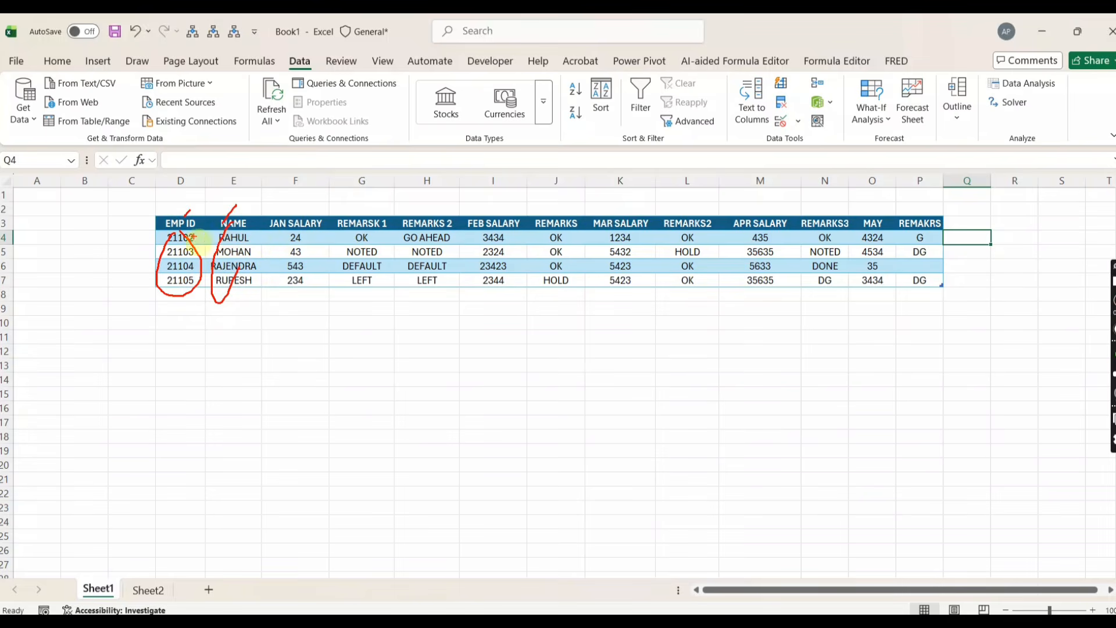
pyautogui.moveTo(310, 227); pyautogui.dragTo(339, 197)
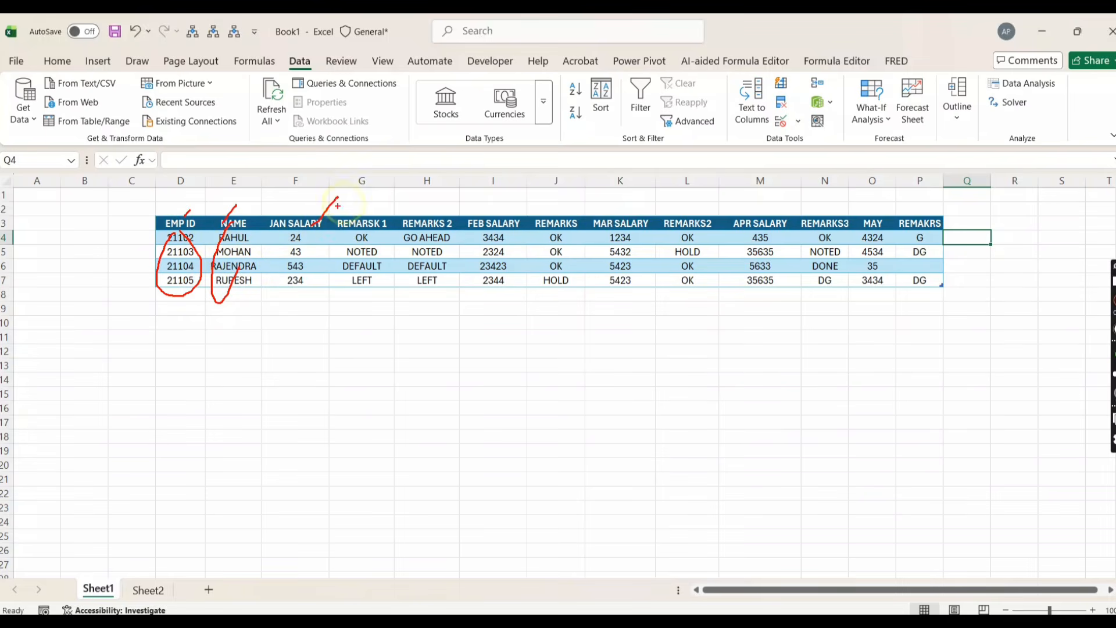
pyautogui.moveTo(504, 228); pyautogui.dragTo(528, 190)
pyautogui.press('Escape')
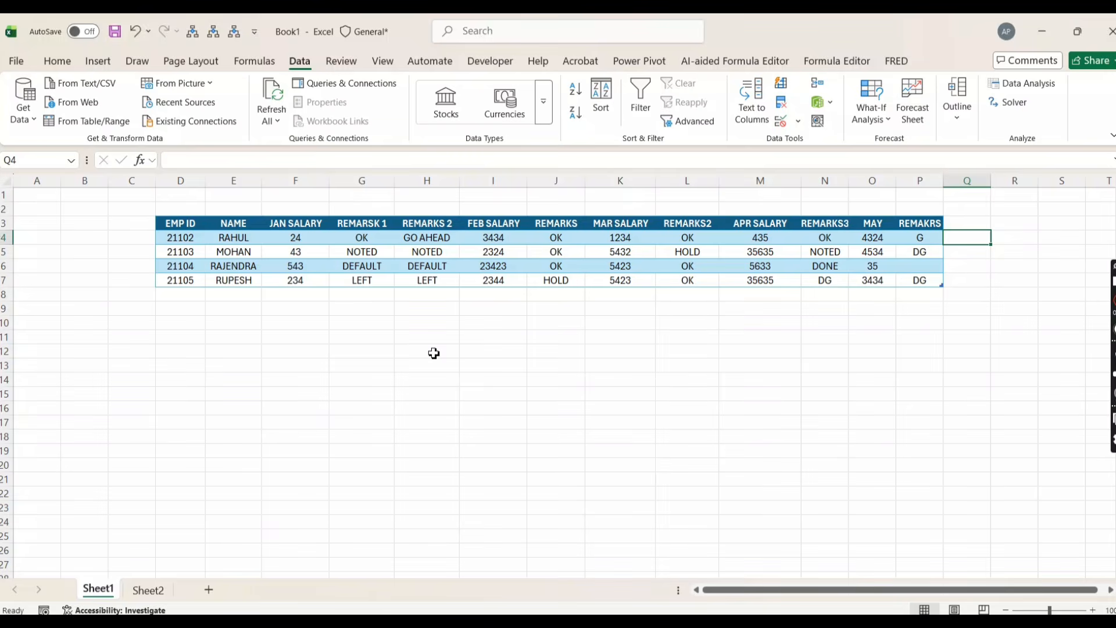
# - Load the employee salary table on Sheet1 into the Power Query Editor as a new query
pyautogui.click(194, 226)
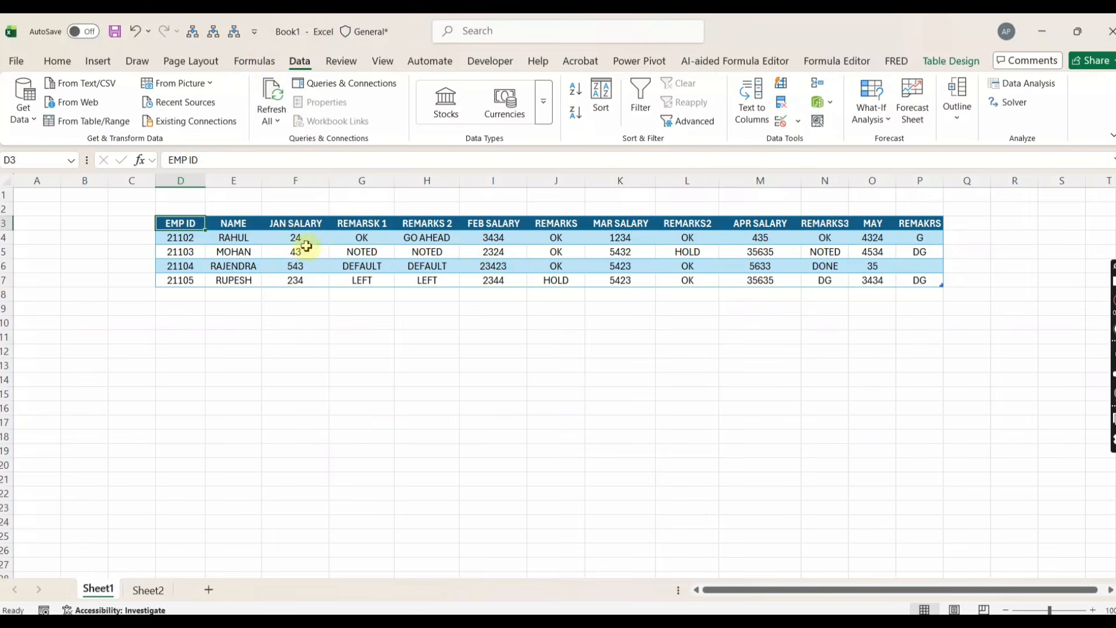
pyautogui.click(107, 124)
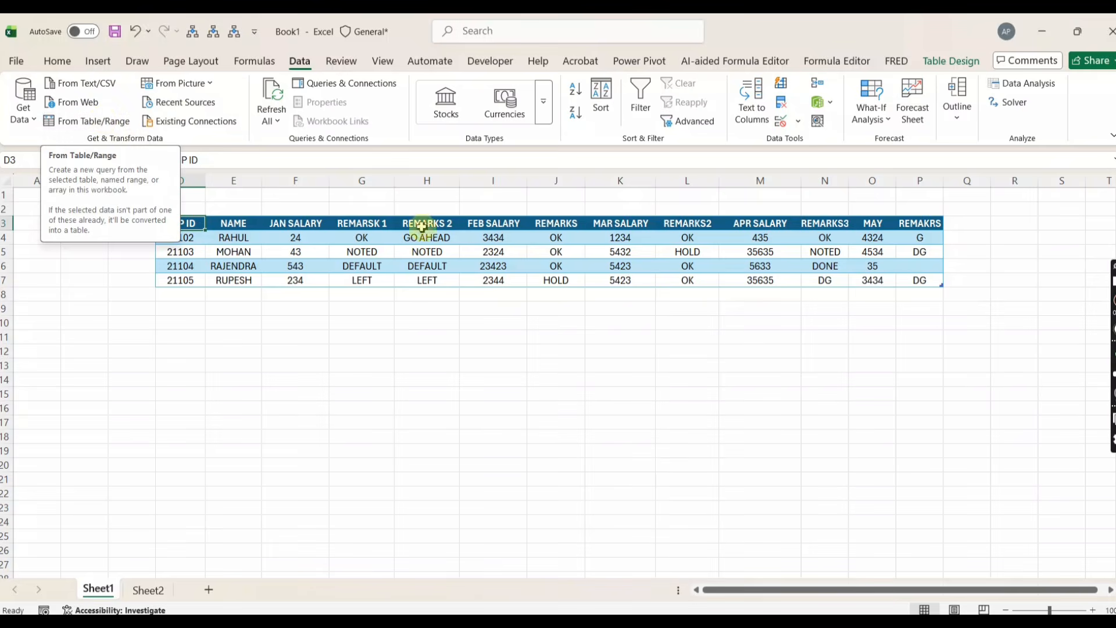
pyautogui.click(95, 126)
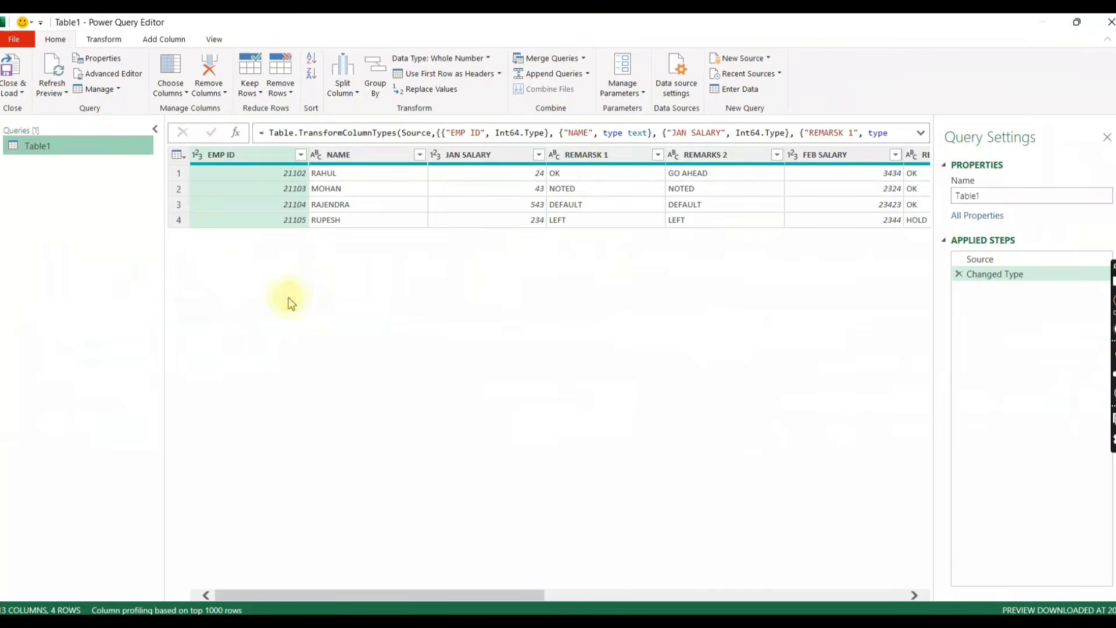
# - Add a custom step to the query and wrap its reference in Table.SelectColumns(#"Changed Type", ready for the columns argument
pyautogui.click(237, 134)
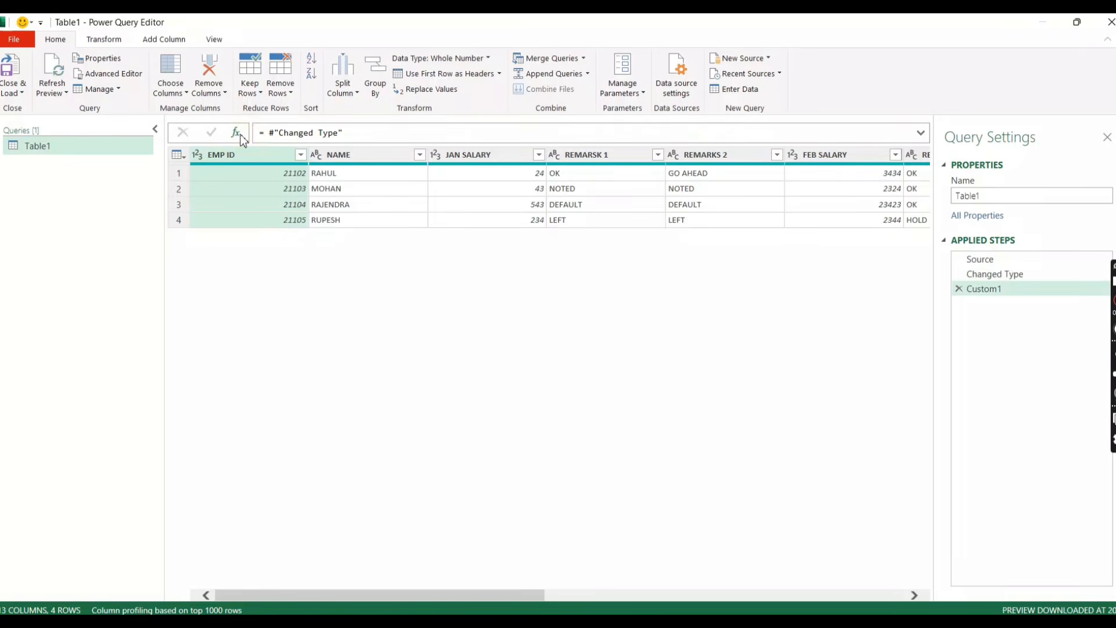
pyautogui.moveTo(268, 133); pyautogui.dragTo(343, 139)
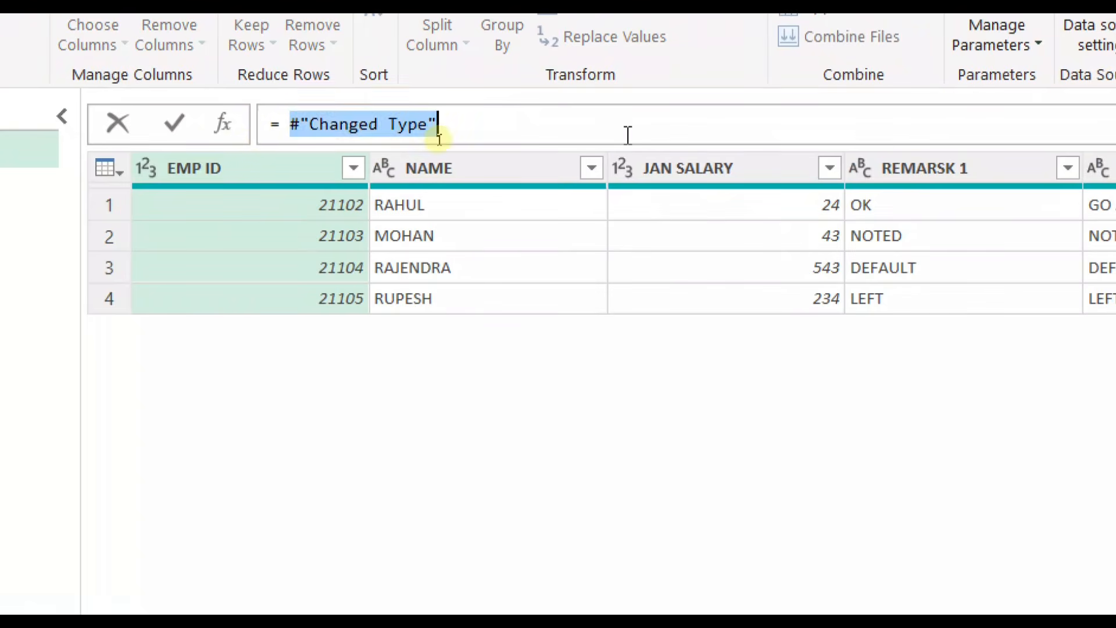
pyautogui.press('Left')
pyautogui.press('Home')
pyautogui.press('Right')
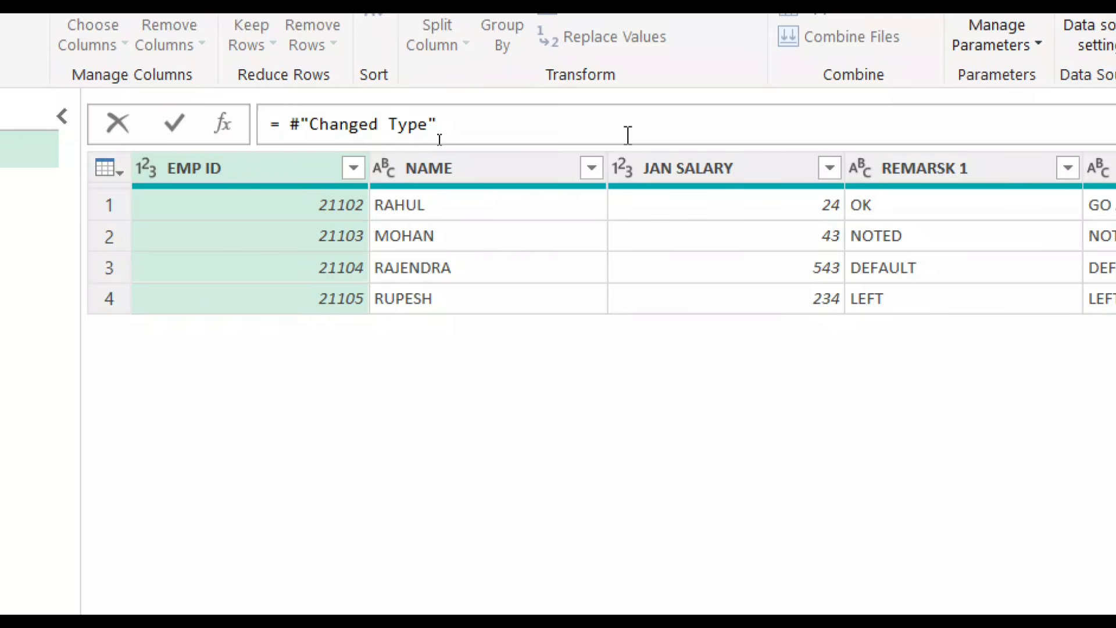
pyautogui.write('table')
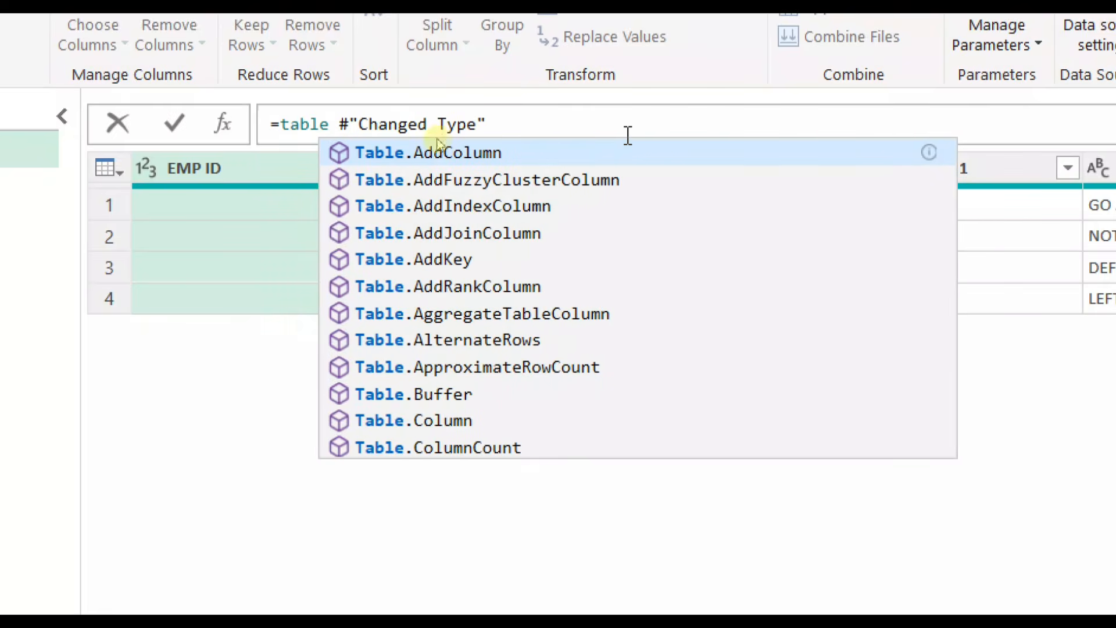
pyautogui.write('sle')
pyautogui.press('Tab')
pyautogui.press('Right')
pyautogui.press('BackSpace')
pyautogui.write('(')
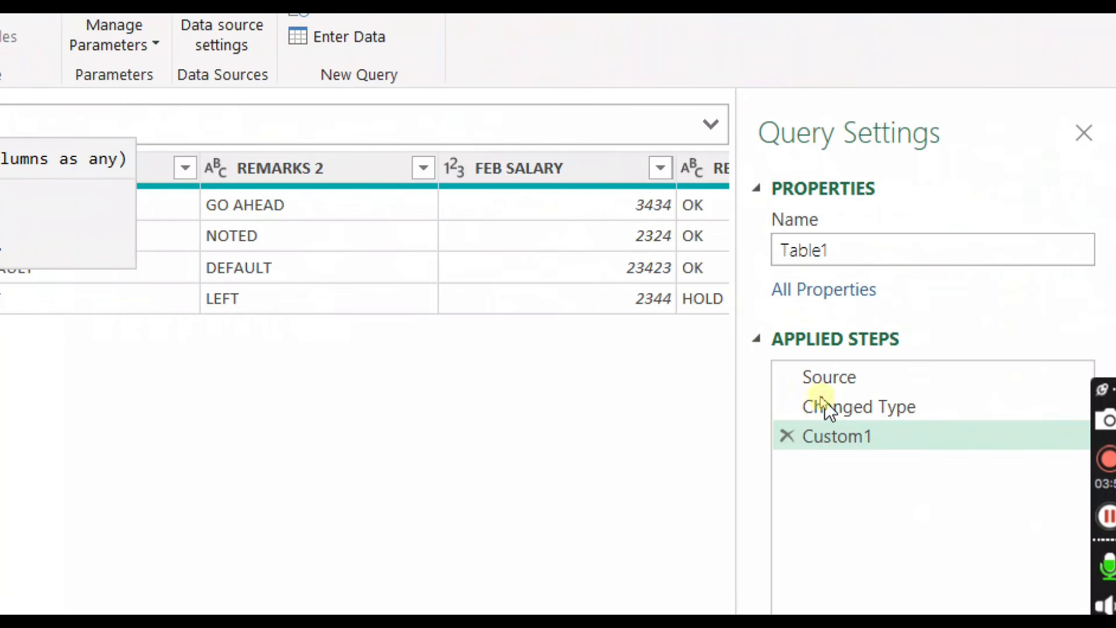
pyautogui.moveTo(801, 401)
pyautogui.mouseDown()
pyautogui.moveTo(909, 416)
pyautogui.moveTo(784, 390)
pyautogui.mouseUp()
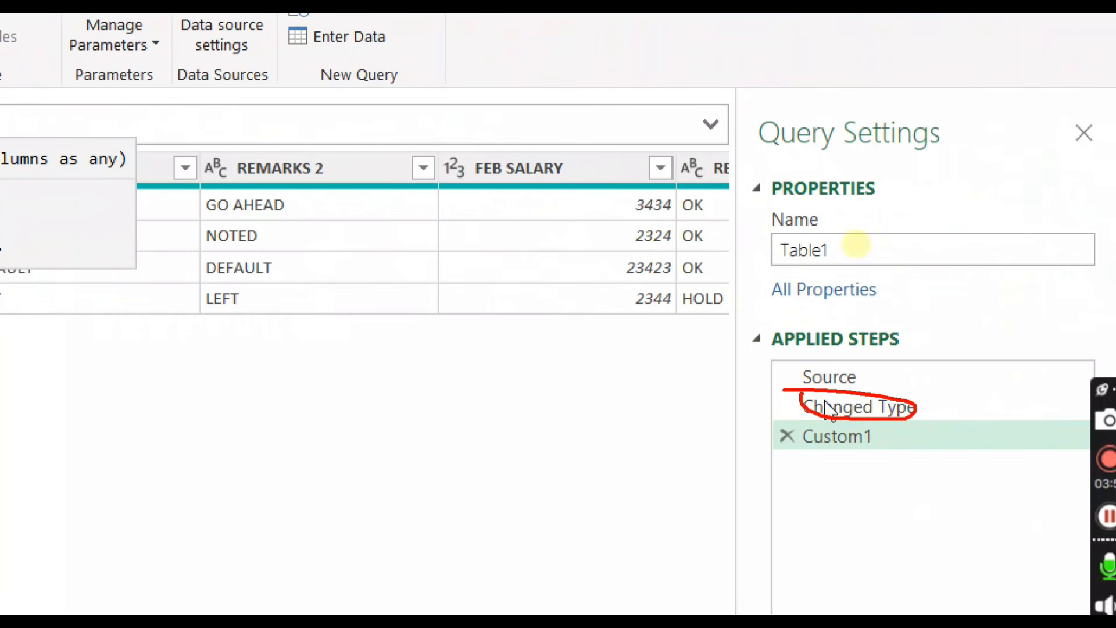
pyautogui.press('Escape')
pyautogui.click(725, 259)
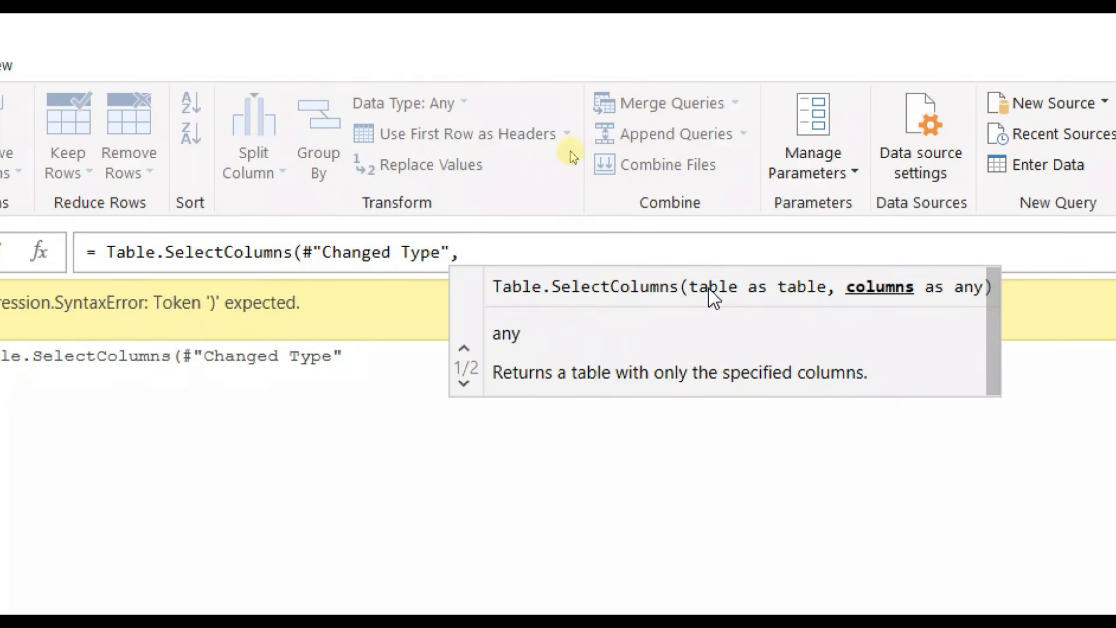
# - Enter {"NAME,JAN SALARY"} as the columns argument of the Table.SelectColumns formula
pyautogui.write('{"')
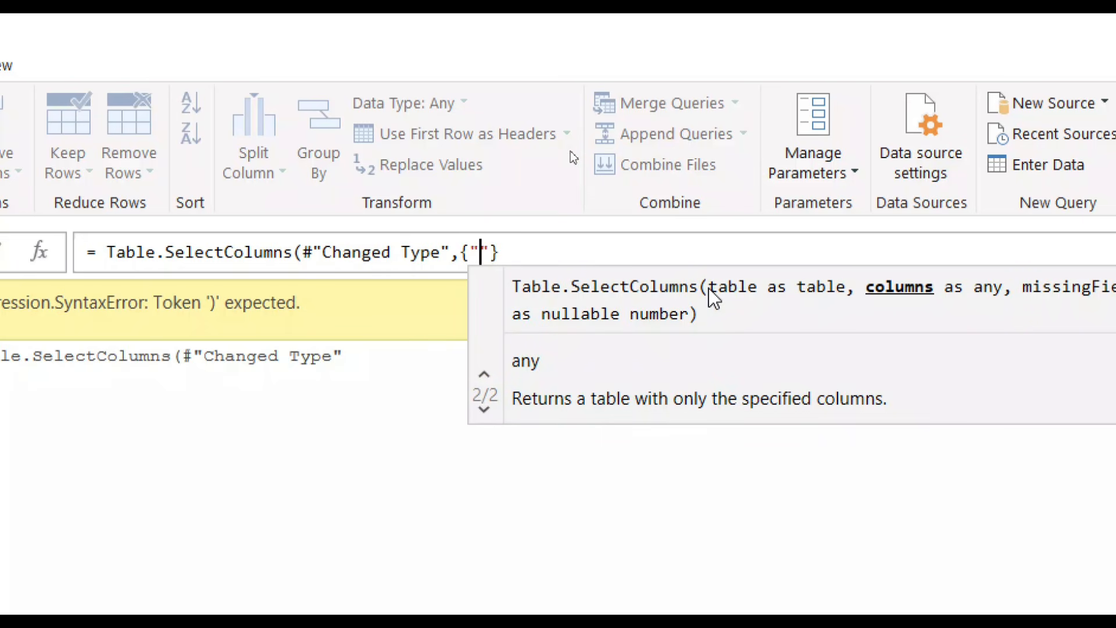
pyautogui.write('NAME,')
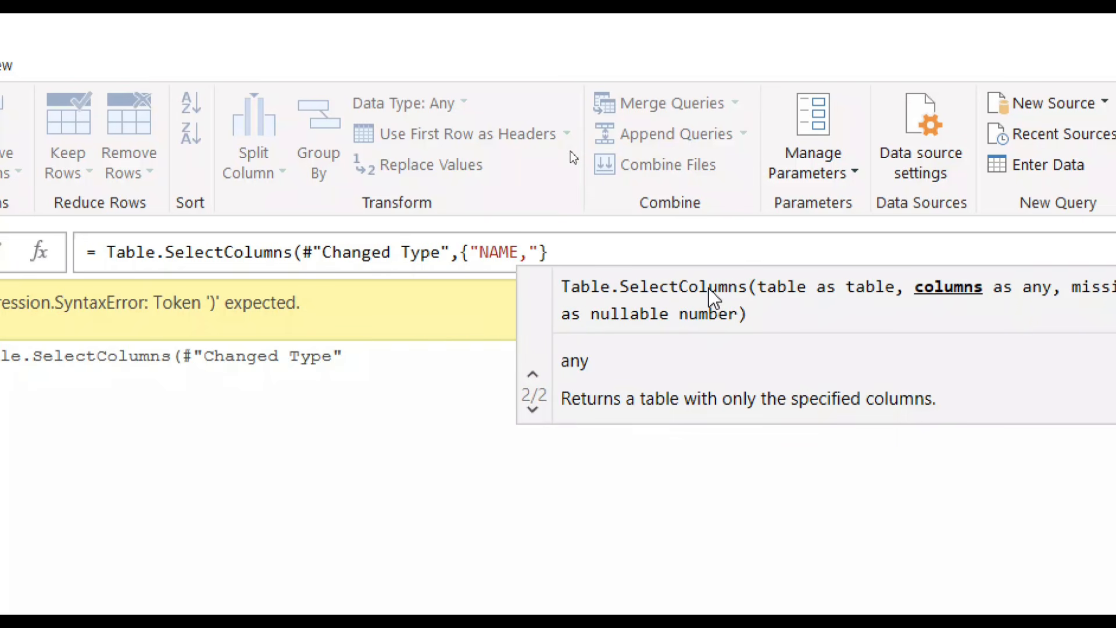
pyautogui.write('JAN SALARY')
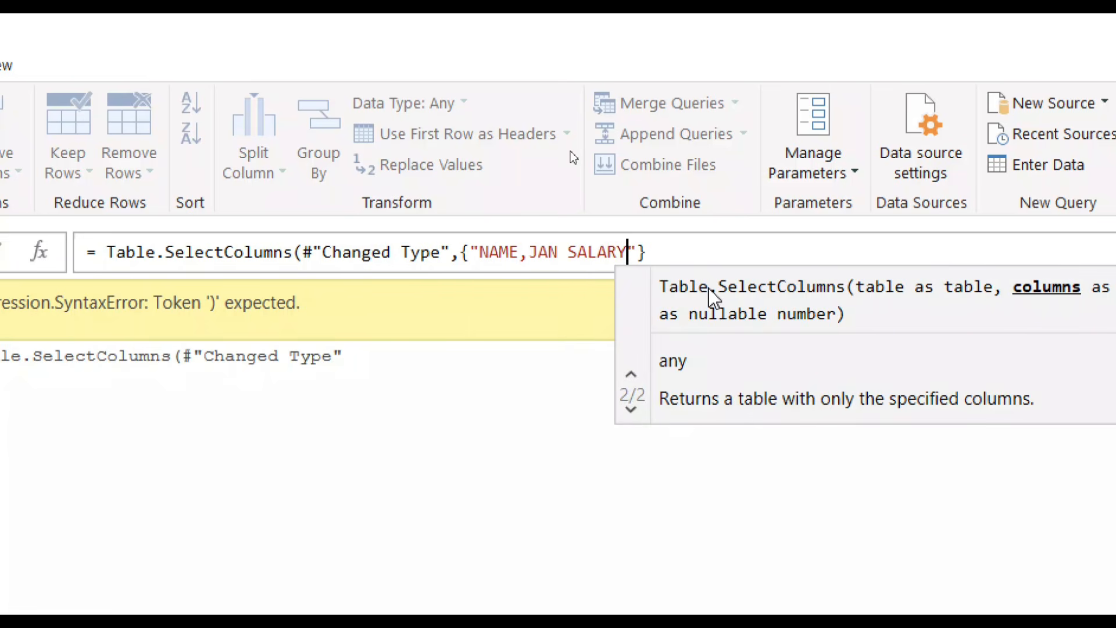
# - Split the column list into {"NAME","JAN SALARY"} with separate quotes, close the parenthesis and apply the formula
pyautogui.press('Left')
pyautogui.press('Left')
pyautogui.press('Left')
pyautogui.press('Left')
pyautogui.press('Left')
pyautogui.press('Left')
pyautogui.press('Left')
pyautogui.press('Left')
pyautogui.press('Left')
pyautogui.press('Left')
pyautogui.press('Left')
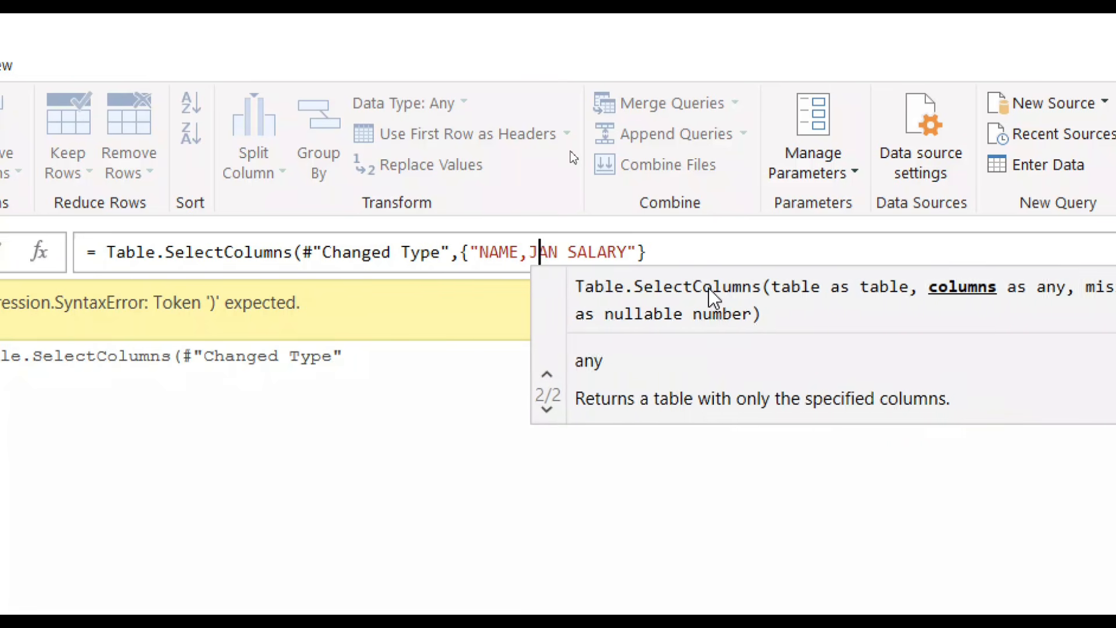
pyautogui.write('"')
pyautogui.press('Right')
pyautogui.write('"')
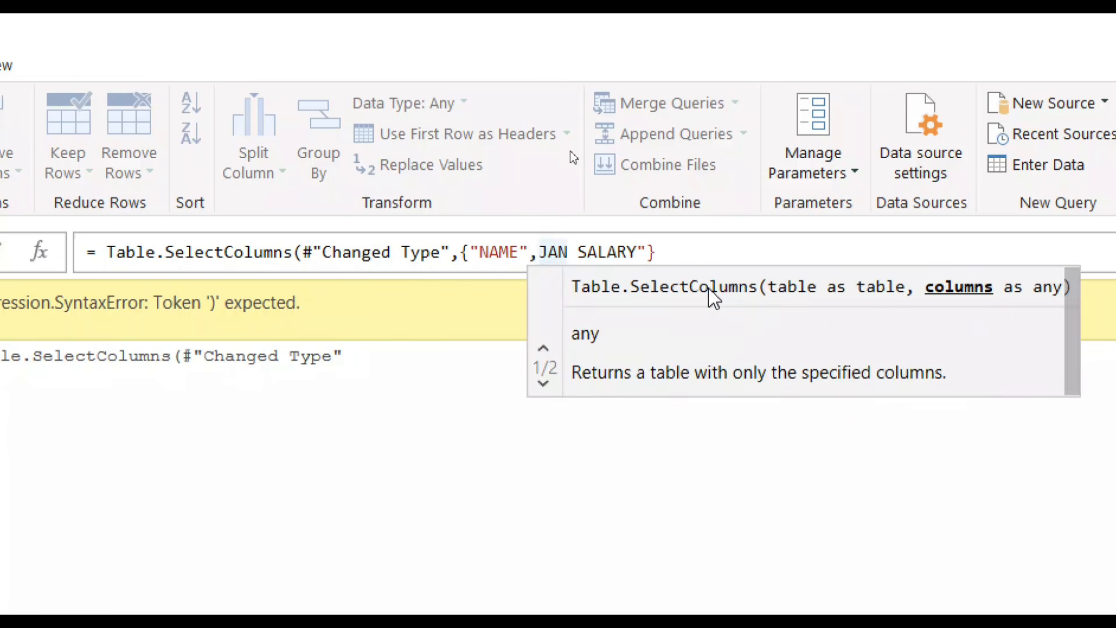
pyautogui.press('Right')
pyautogui.press('Right')
pyautogui.press('Right')
pyautogui.press('Right')
pyautogui.press('Right')
pyautogui.press('Right')
pyautogui.press('Right')
pyautogui.press('Right')
pyautogui.press('Right')
pyautogui.press('Right')
pyautogui.press('Right')
pyautogui.press('Right')
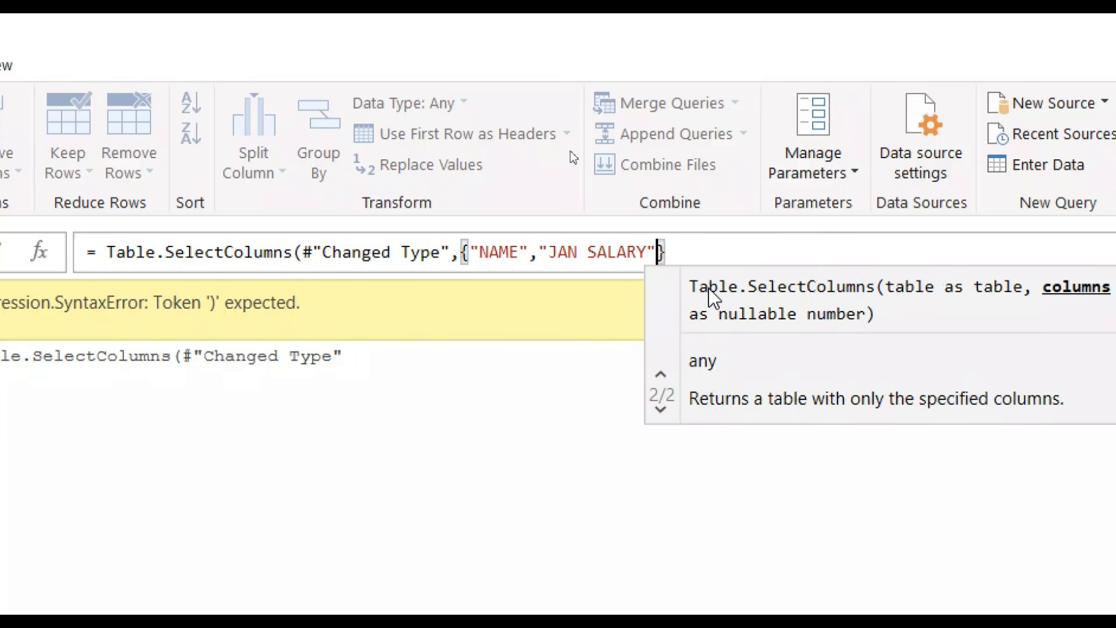
pyautogui.write(')')
pyautogui.press('Return')
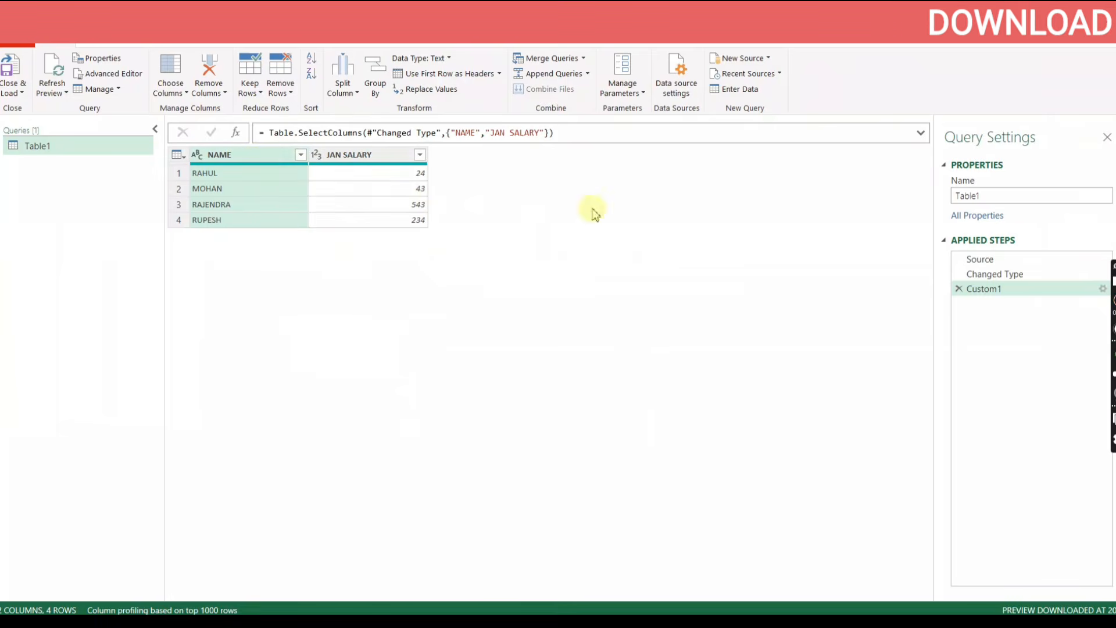
# - Compare the full table columns in the Changed Type step with the columns named in the Custom1 step's Table.SelectColumns formula
pyautogui.click(1008, 272)
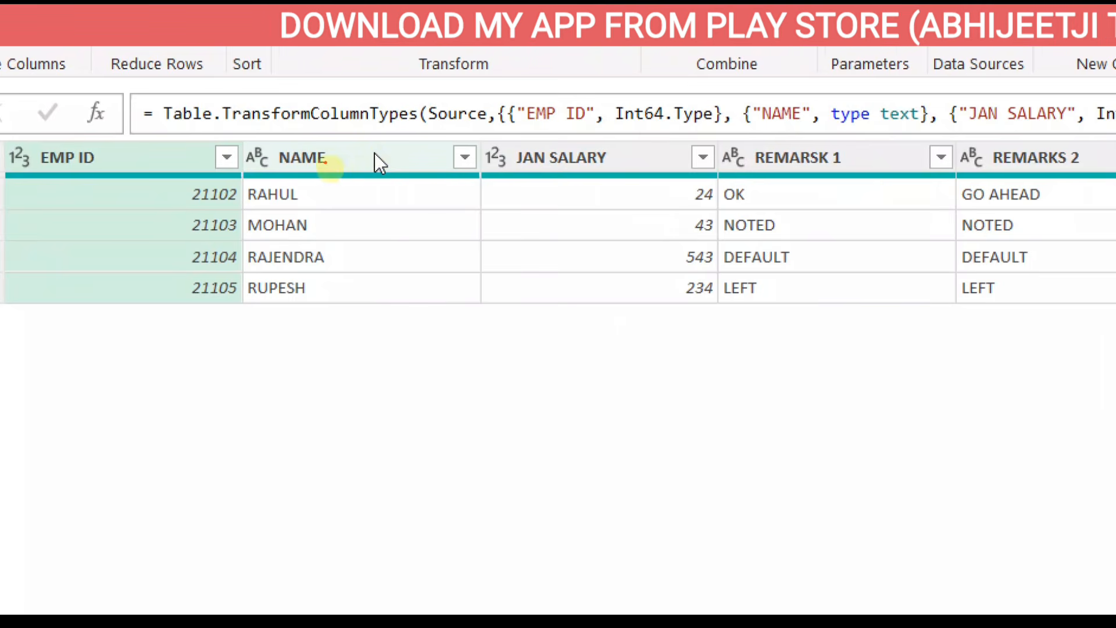
pyautogui.moveTo(304, 164); pyautogui.dragTo(330, 152)
pyautogui.moveTo(173, 163); pyautogui.dragTo(213, 146)
pyautogui.moveTo(303, 165); pyautogui.dragTo(329, 152)
pyautogui.moveTo(529, 164); pyautogui.dragTo(555, 153)
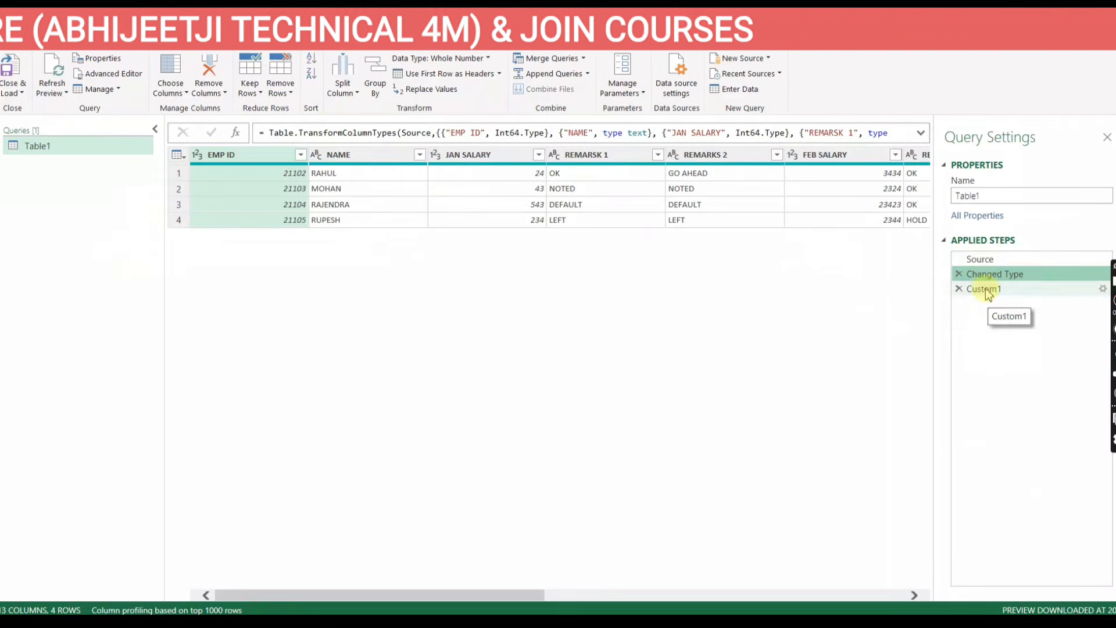
pyautogui.click(986, 289)
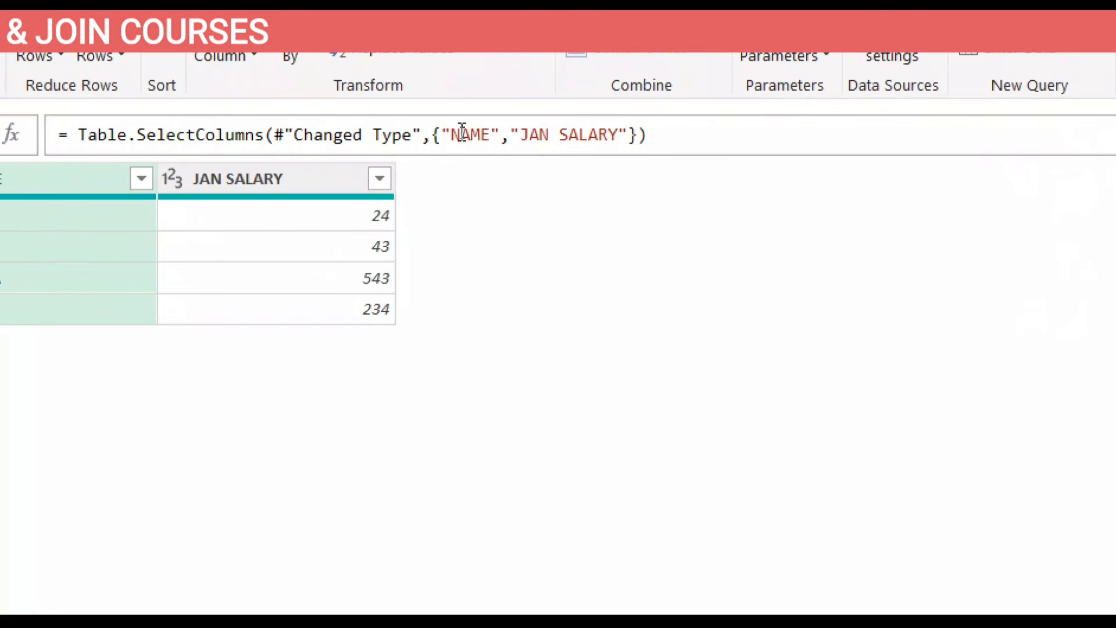
pyautogui.click(462, 133)
pyautogui.moveTo(445, 123)
pyautogui.mouseDown()
pyautogui.moveTo(448, 138)
pyautogui.moveTo(655, 157)
pyautogui.moveTo(494, 125)
pyautogui.mouseUp()
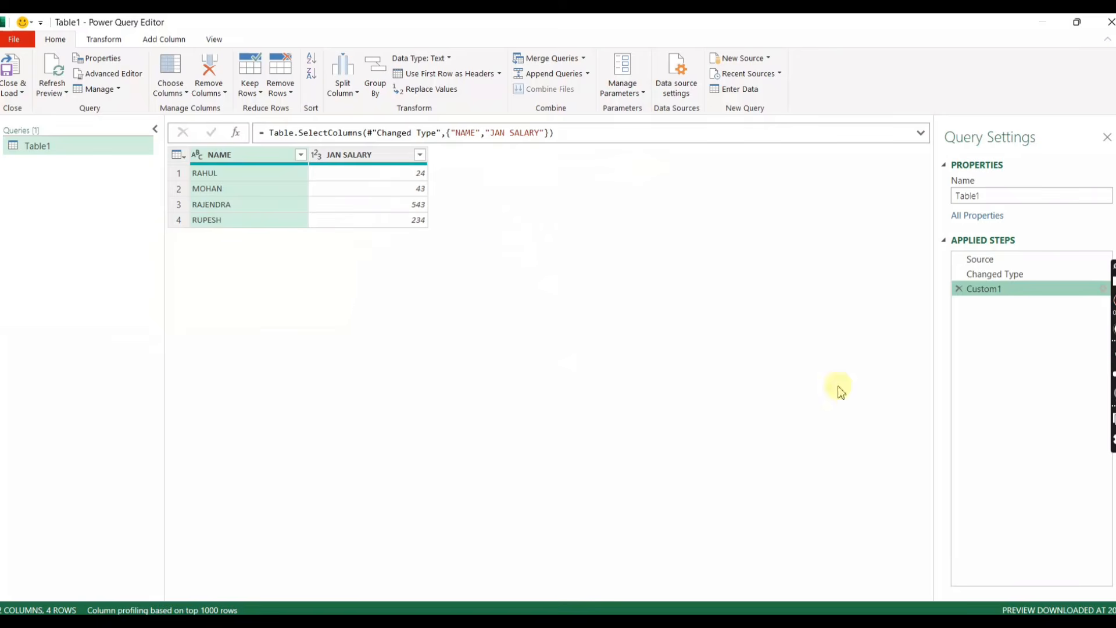
# - Delete the Custom1 step that holds the Table.SelectColumns formula from the query
pyautogui.click(958, 289)
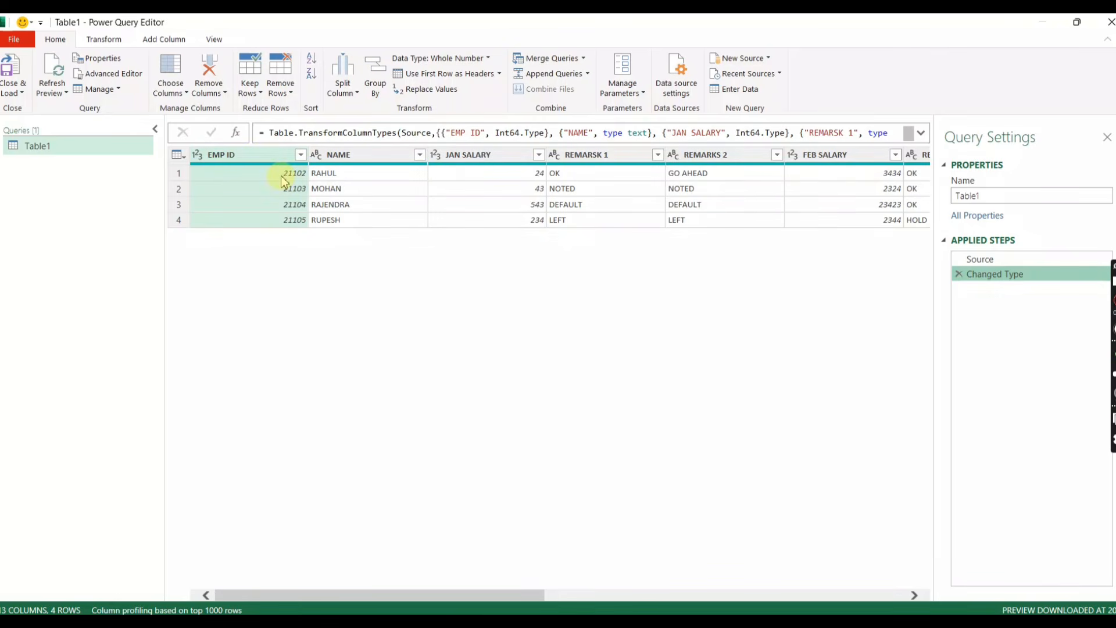
pyautogui.moveTo(278, 175); pyautogui.dragTo(899, 177)
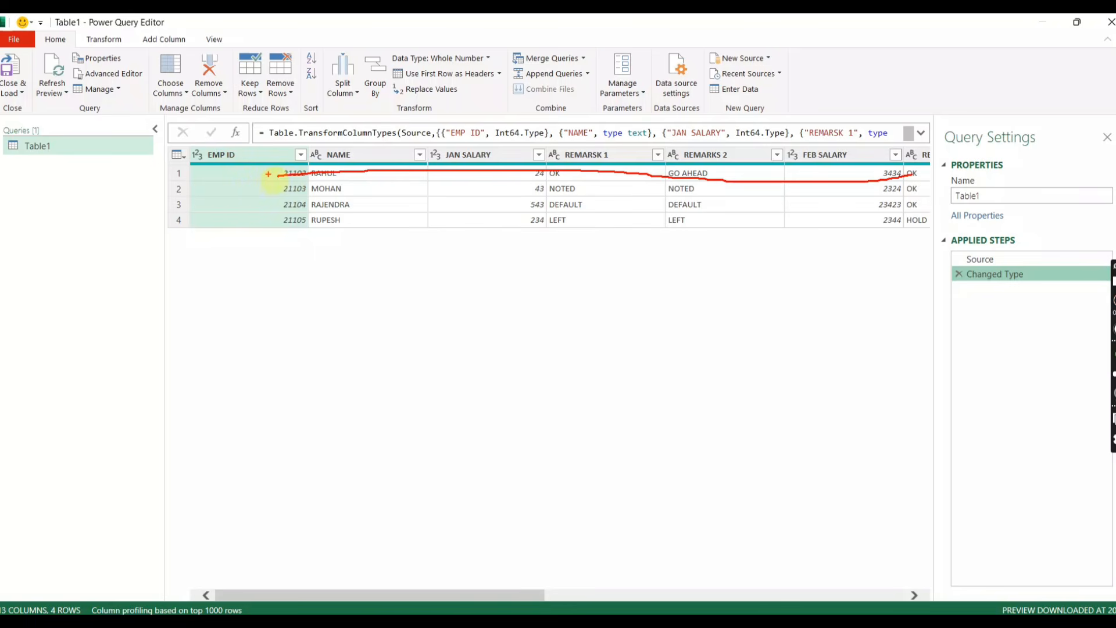
pyautogui.moveTo(276, 175); pyautogui.dragTo(289, 174)
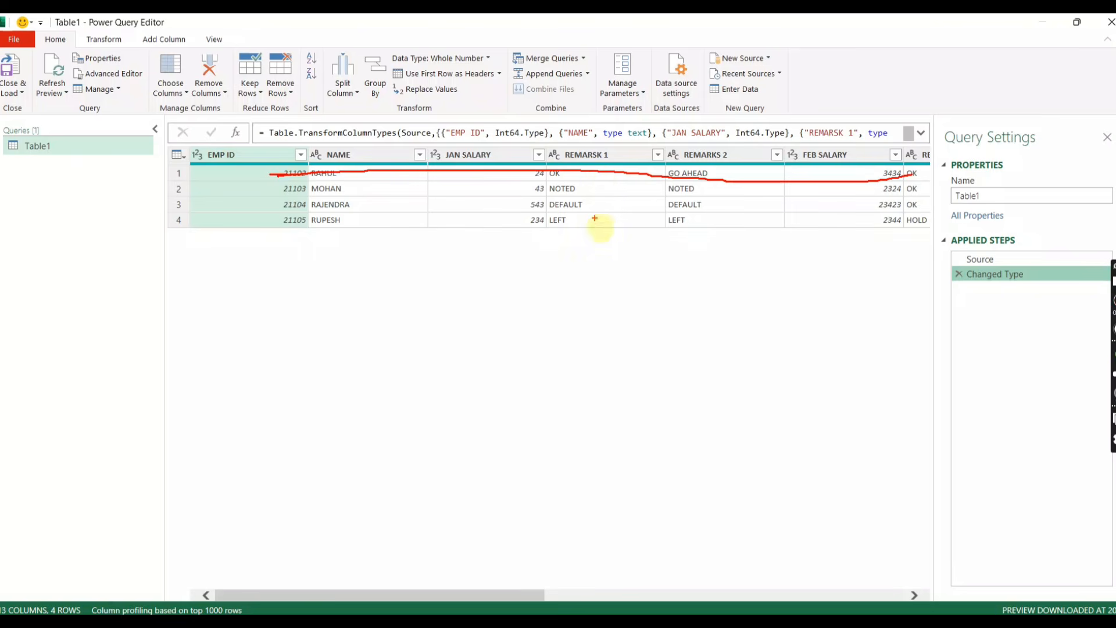
pyautogui.press('Escape')
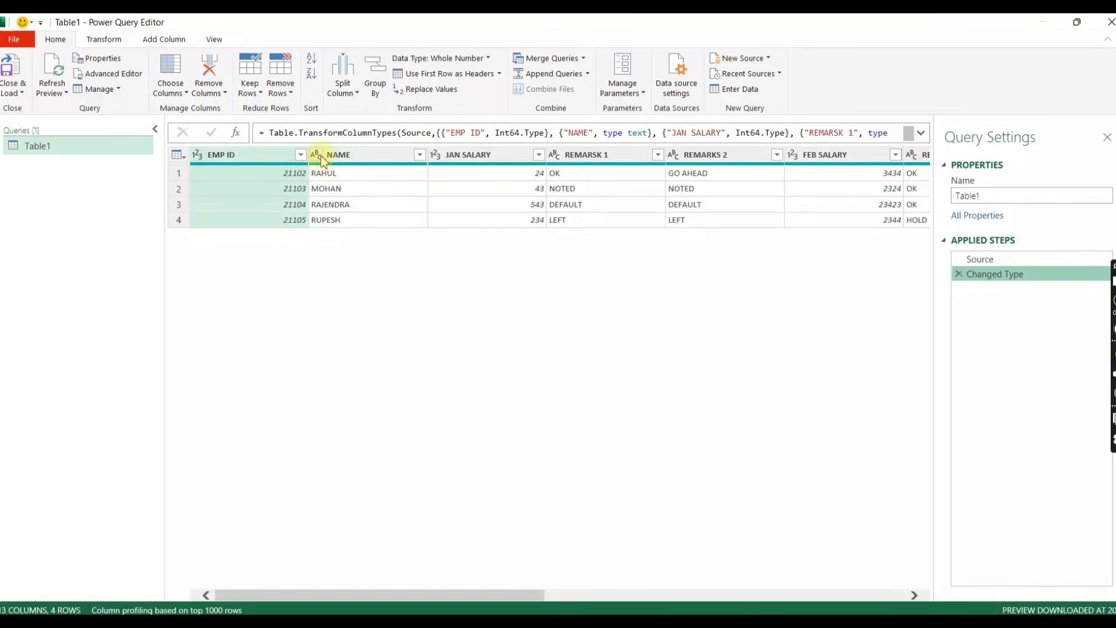
# - Demote the employee table's column headers so they are used as the first row of data
pyautogui.click(105, 40)
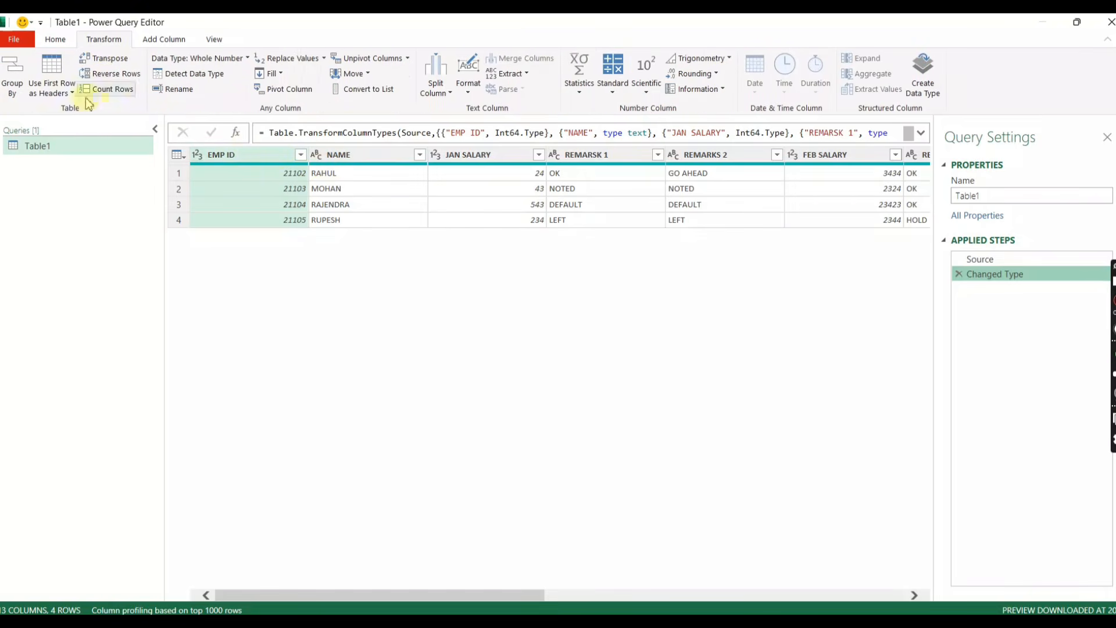
pyautogui.click(64, 92)
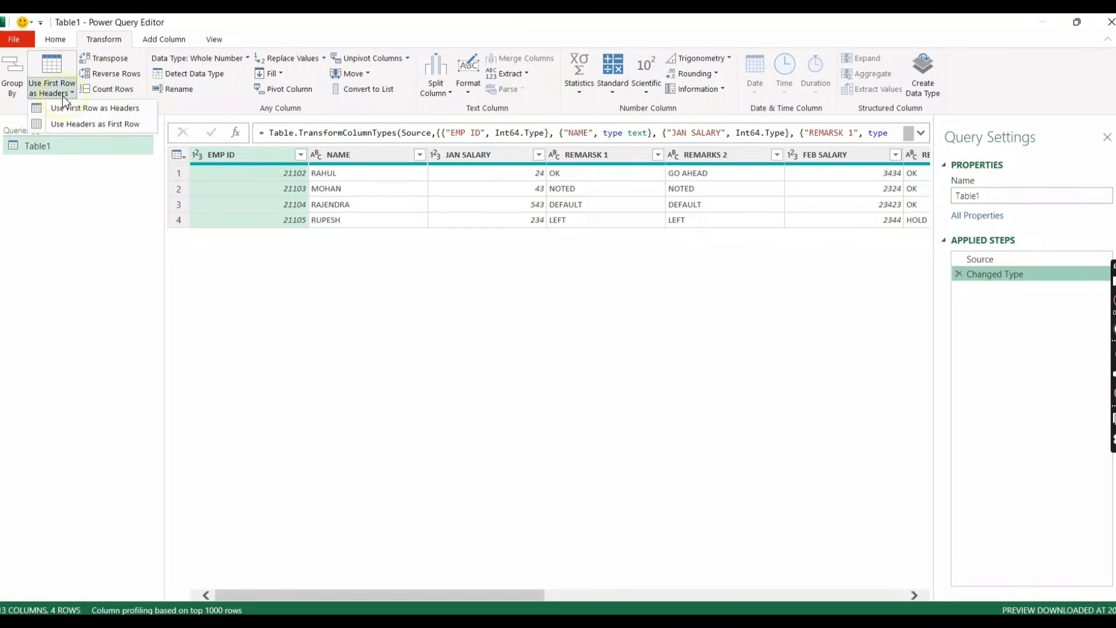
pyautogui.click(96, 124)
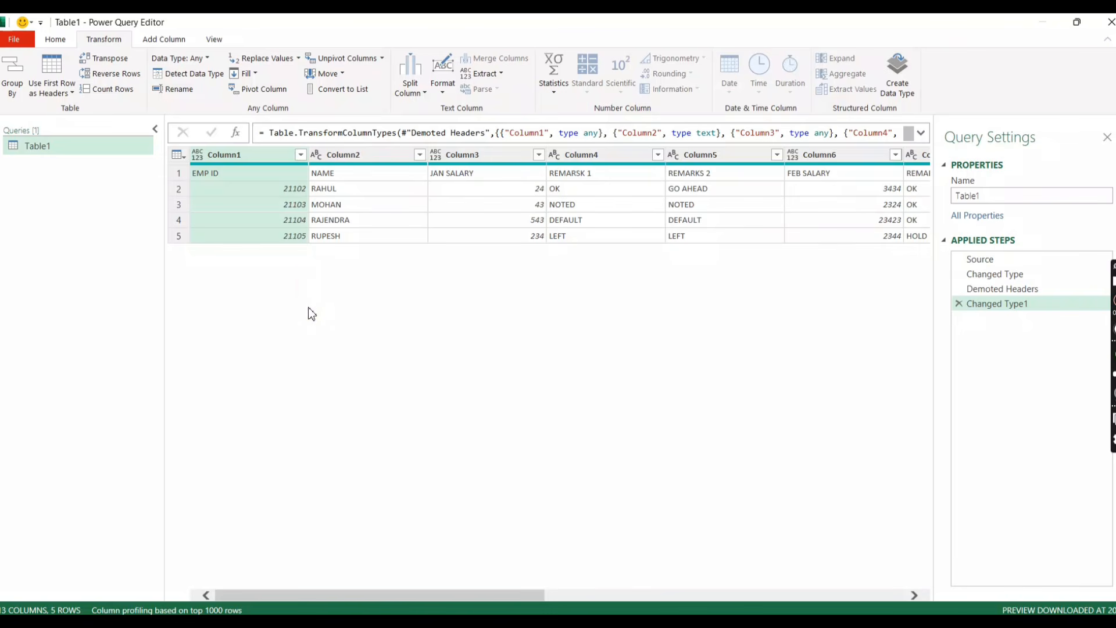
# - Add a custom step after Changed Type1 and insert the Table.ToRows function in front of its step reference
pyautogui.click(236, 137)
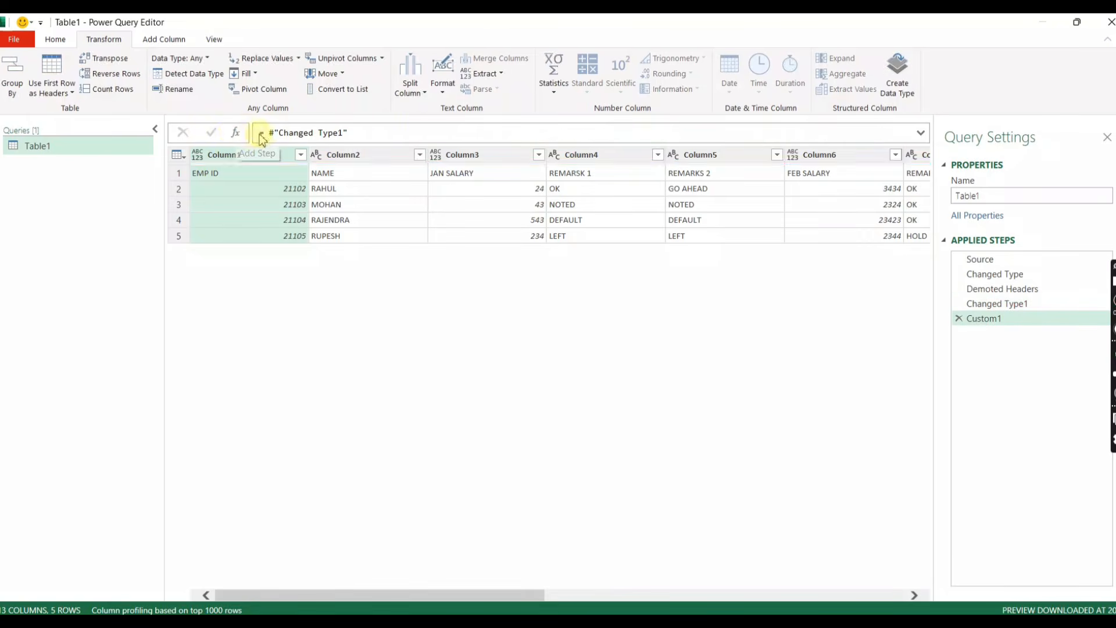
pyautogui.write('T')
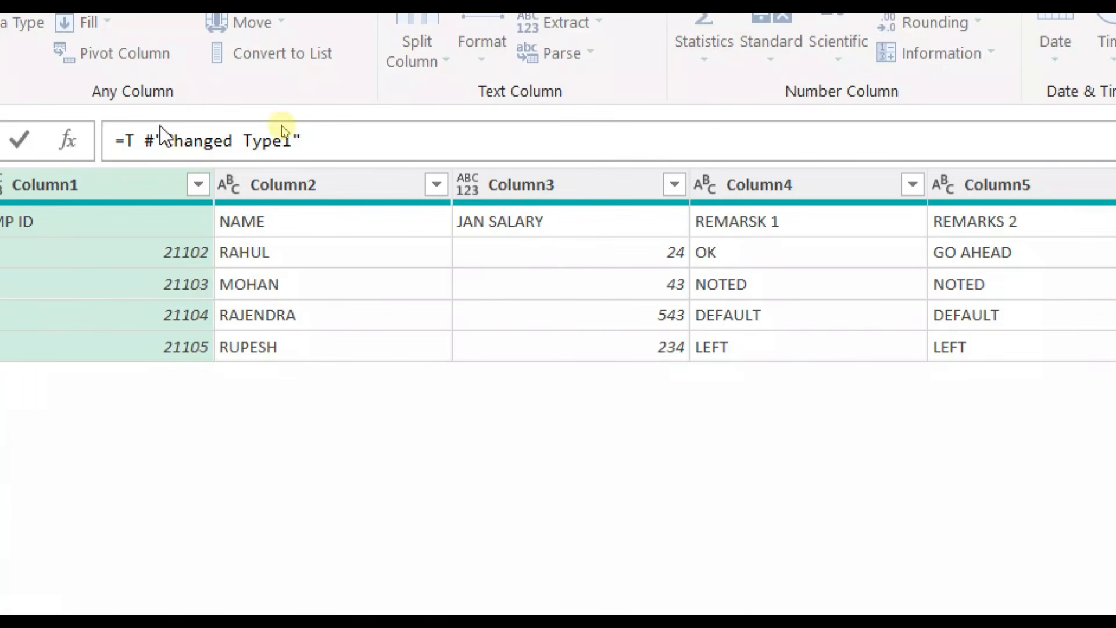
pyautogui.write('ABL')
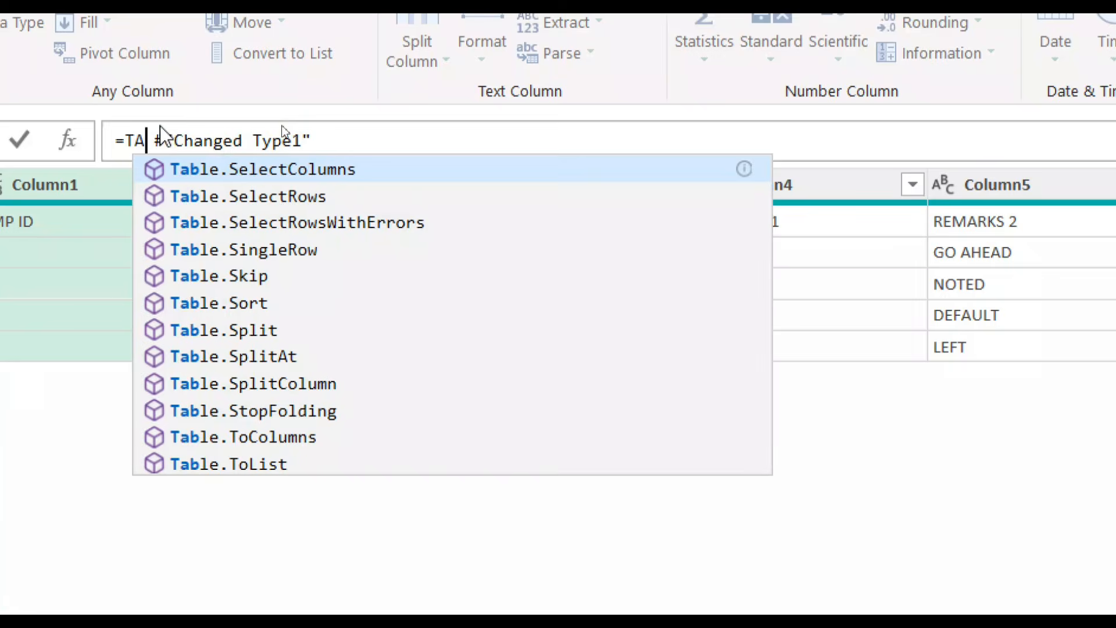
pyautogui.write('E')
pyautogui.press('BackSpace')
pyautogui.press('BackSpace')
pyautogui.press('BackSpace')
pyautogui.press('BackSpace')
pyautogui.press('BackSpace')
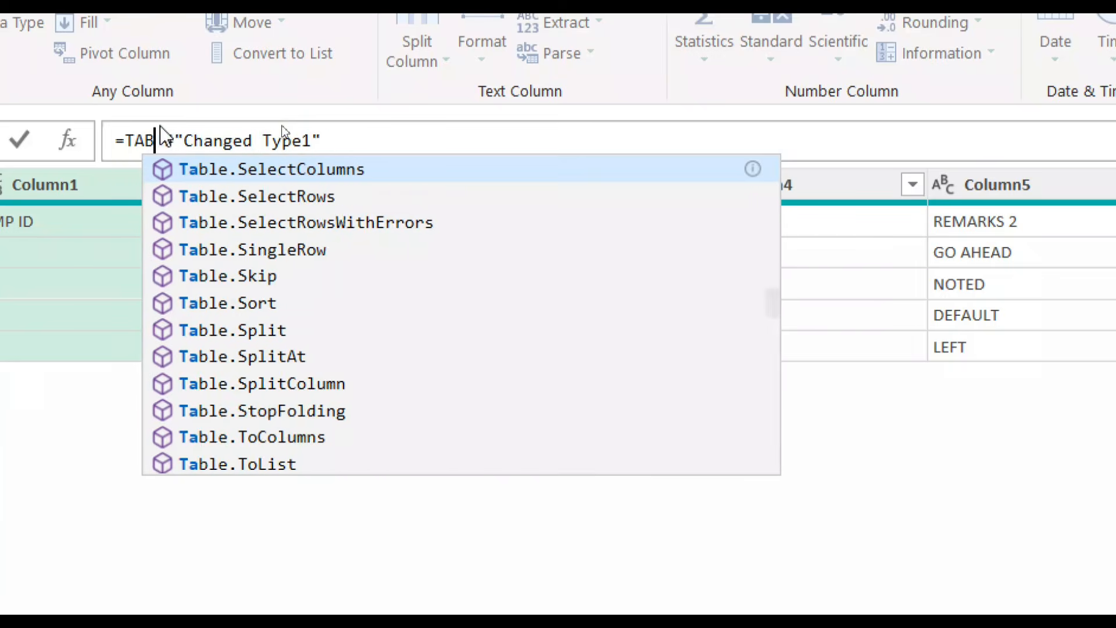
pyautogui.write('table.to')
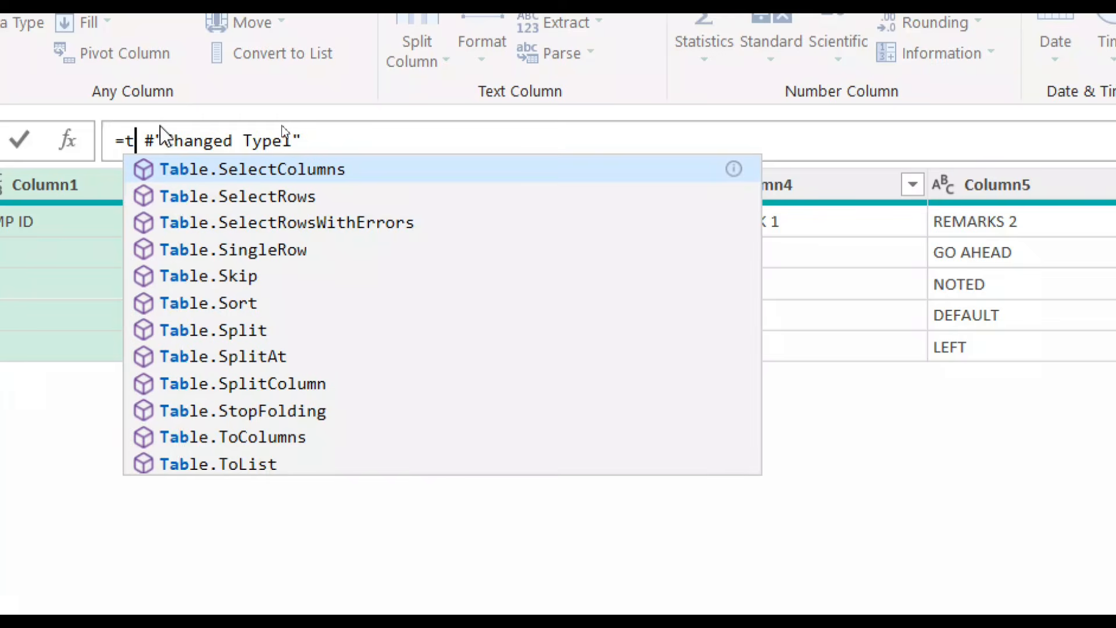
pyautogui.press('Down')
pyautogui.press('Down')
pyautogui.press('Down')
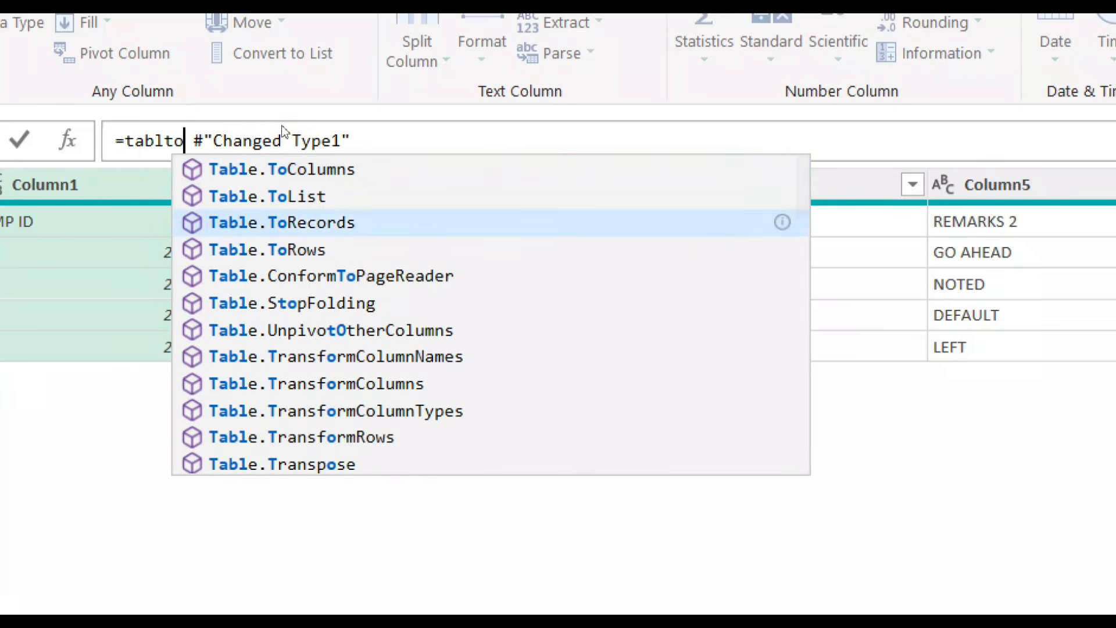
pyautogui.press('Tab')
# - Enclose the #"Changed Type1" reference in parentheses to complete Table.ToRows(#"Changed Type1") and apply the formula
pyautogui.press('BackSpace')
pyautogui.write('(')
pyautogui.press('End')
pyautogui.write(')')
pyautogui.press('Return')
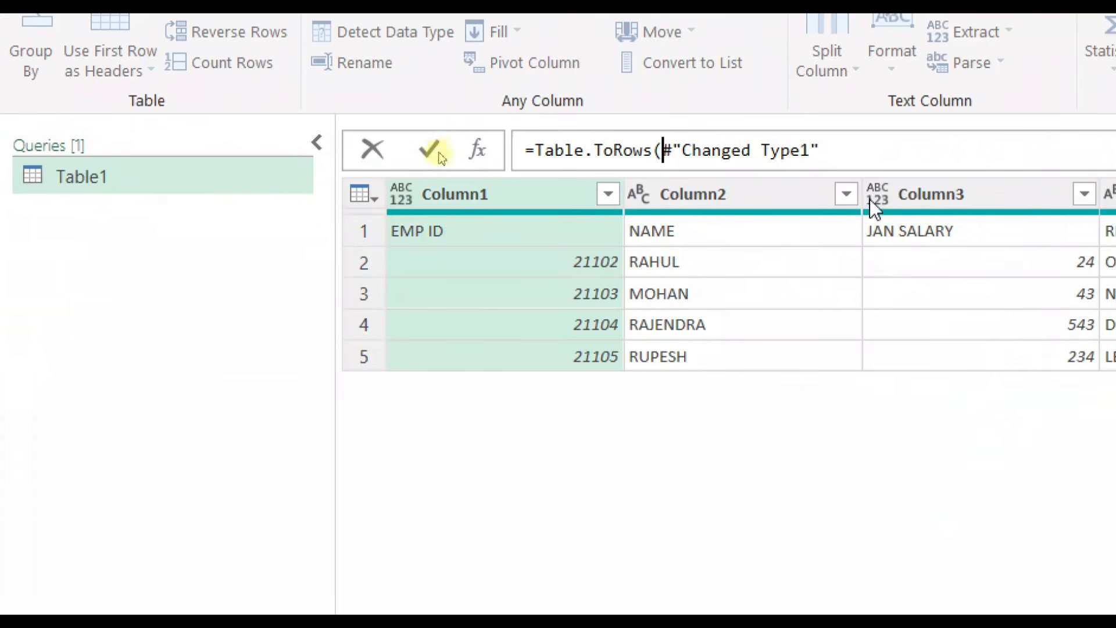
pyautogui.click(853, 156)
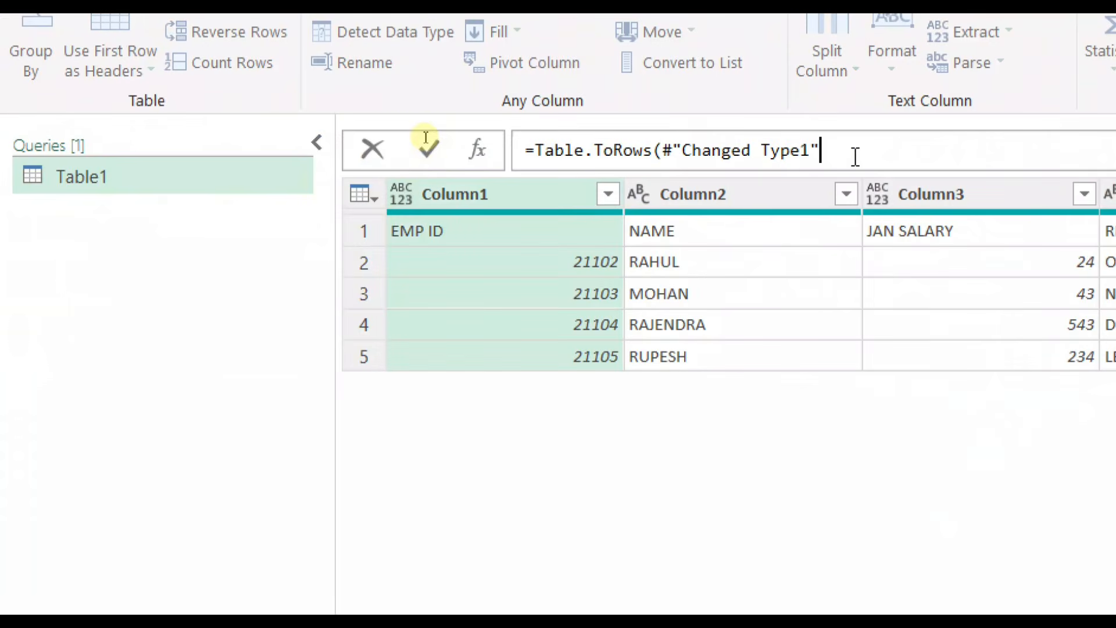
pyautogui.write(')')
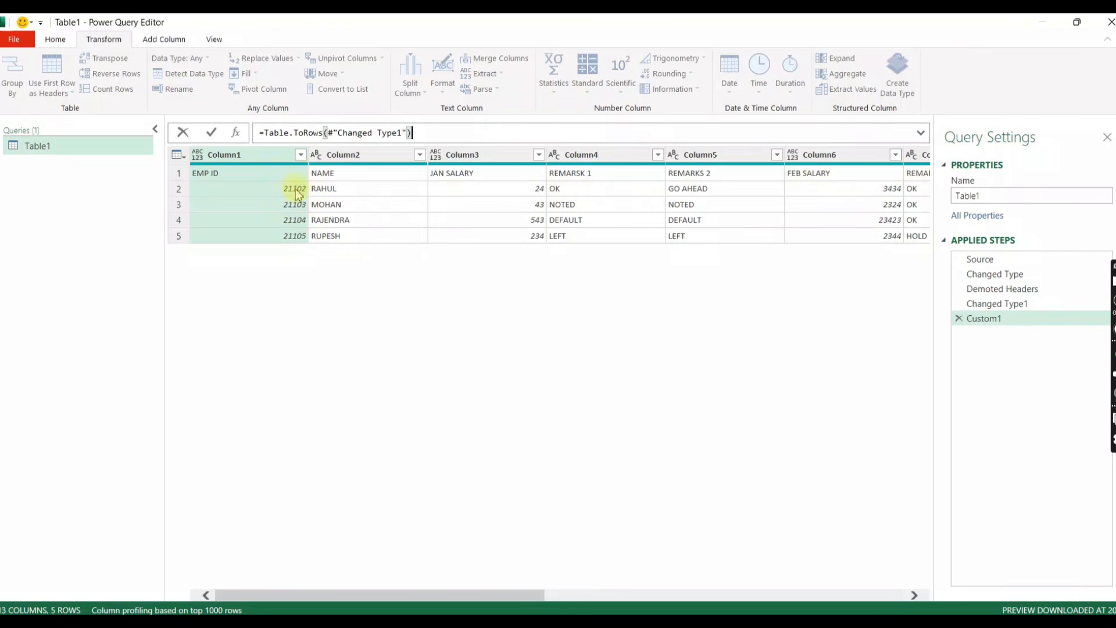
pyautogui.press('Return')
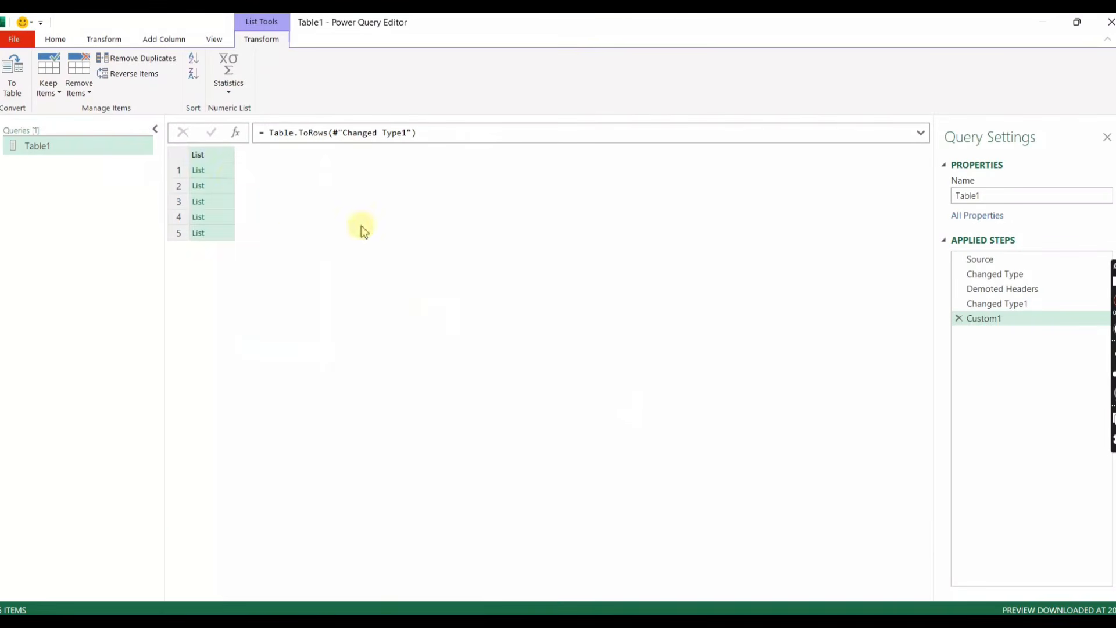
# - Preview the contents of the first and second row lists and compare them with the table in the Changed Type1 step
pyautogui.click(233, 166)
pyautogui.scroll(-3, 195, 568)
pyautogui.scroll(-3, 198, 584)
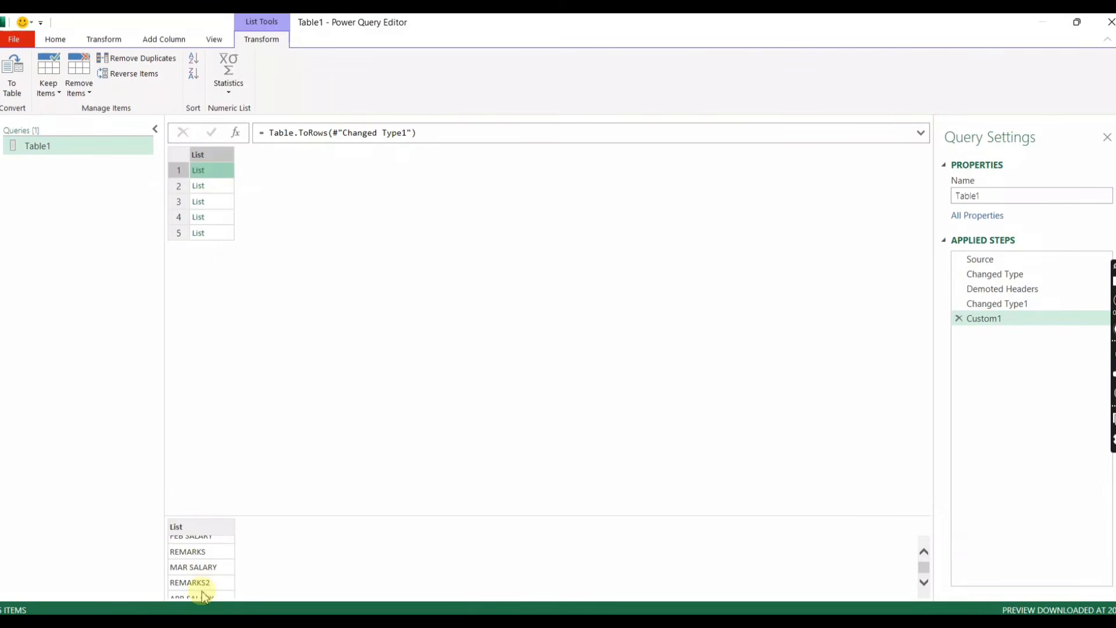
pyautogui.scroll(6, 194, 543)
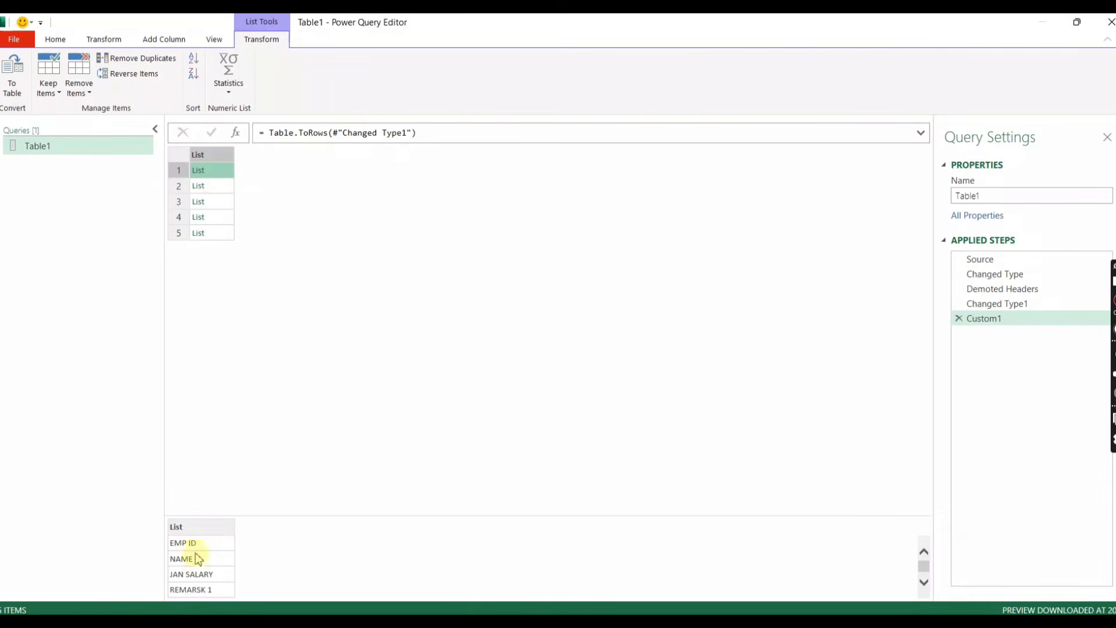
pyautogui.click(215, 186)
pyautogui.scroll(-3, 195, 561)
pyautogui.scroll(3, 195, 566)
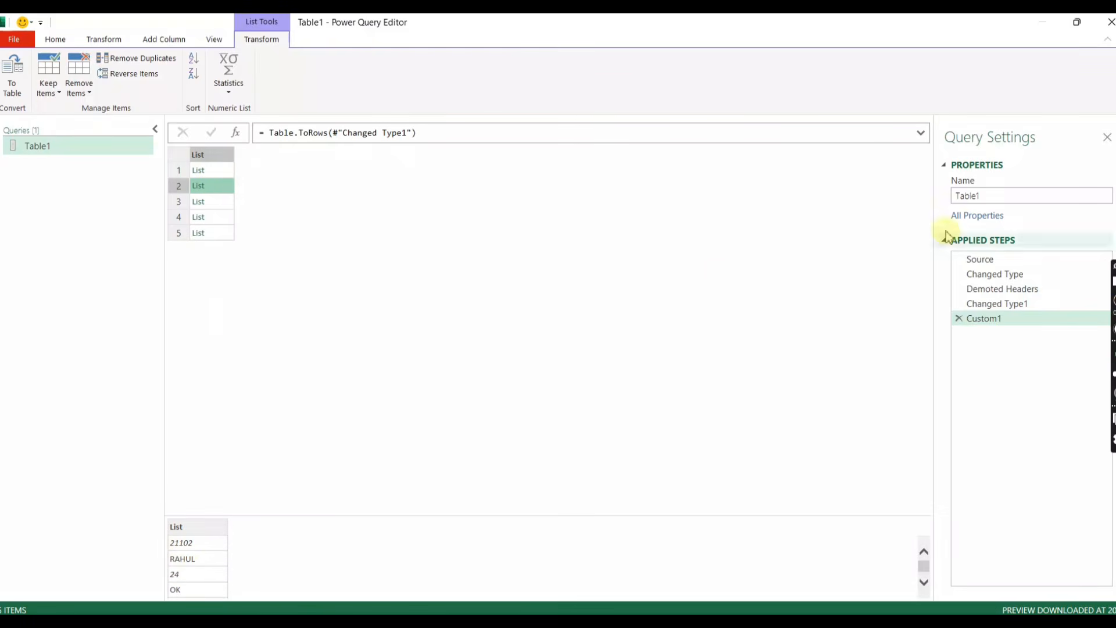
pyautogui.click(995, 303)
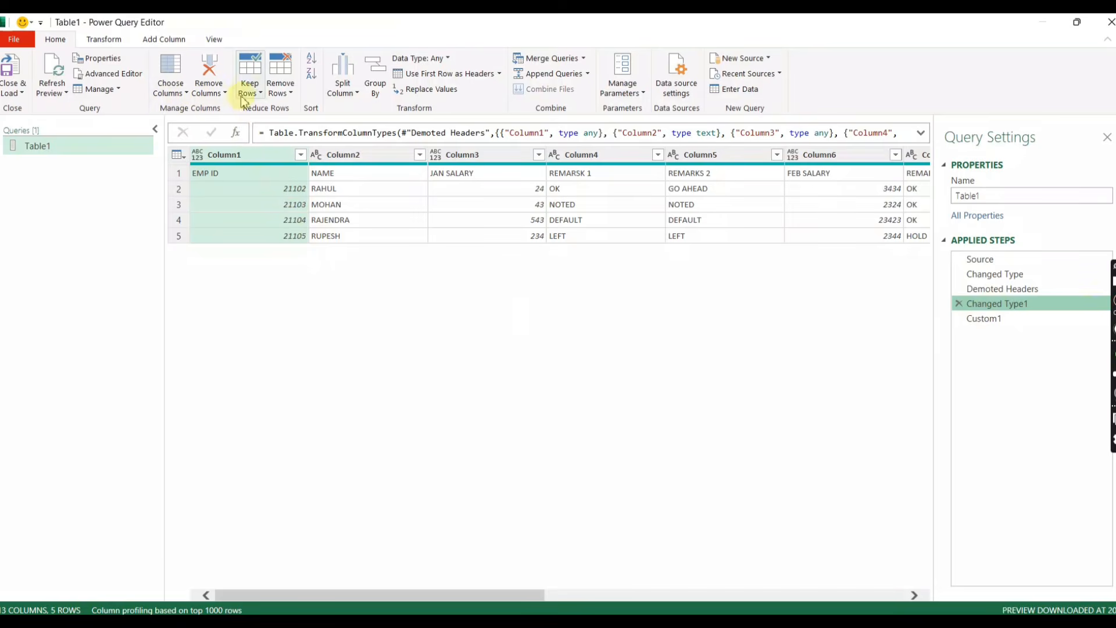
pyautogui.click(999, 319)
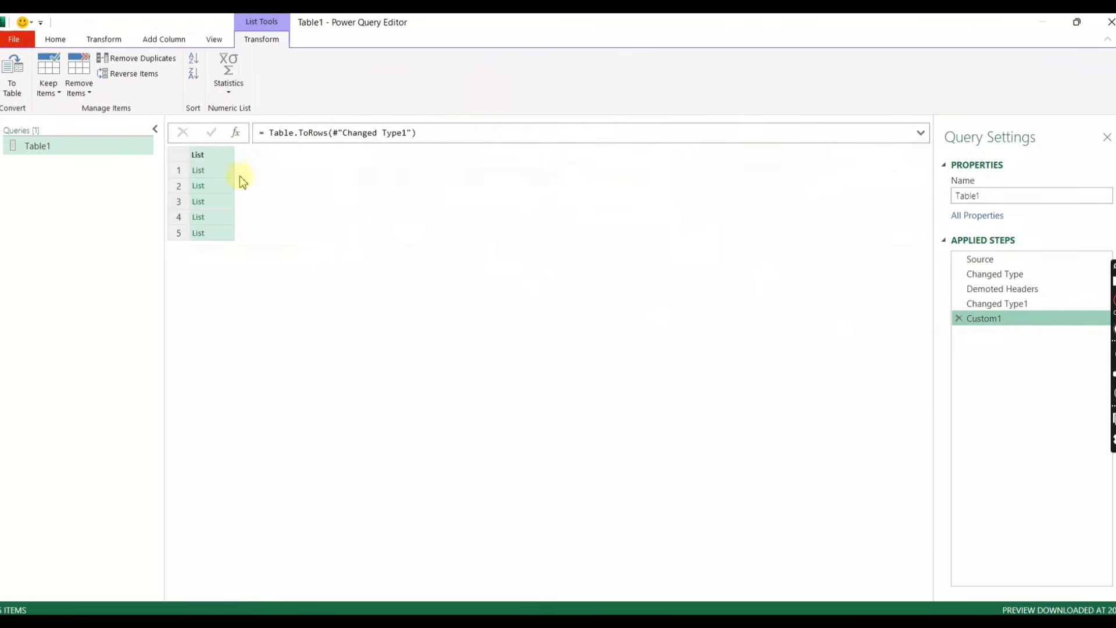
# - Insert a step after Changed Type1 that keeps only the top 2 rows of the table
pyautogui.click(1009, 305)
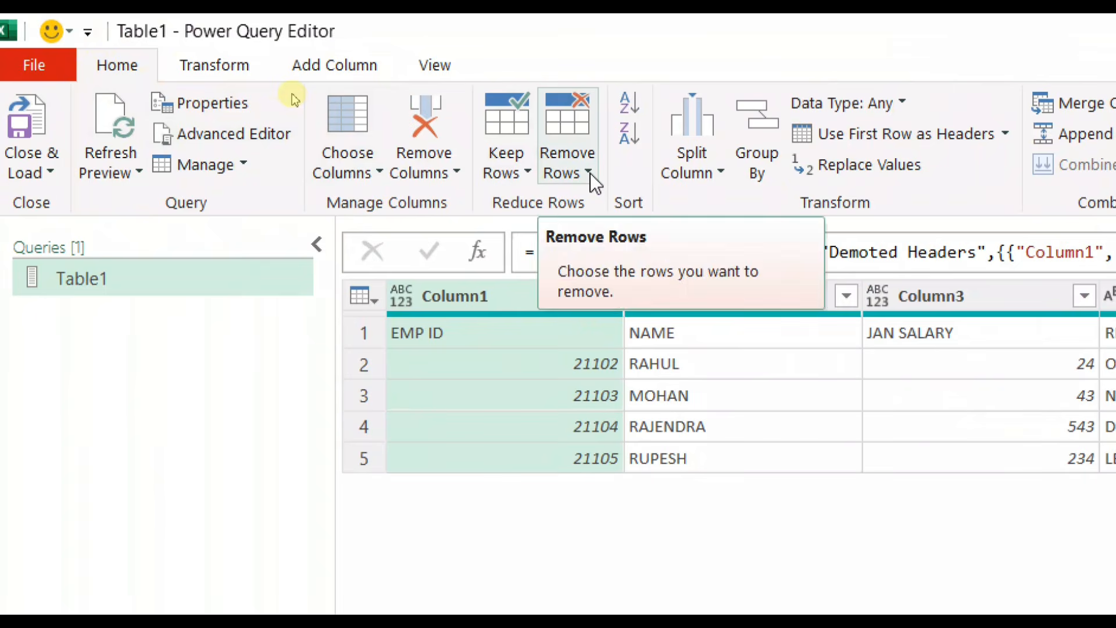
pyautogui.click(500, 175)
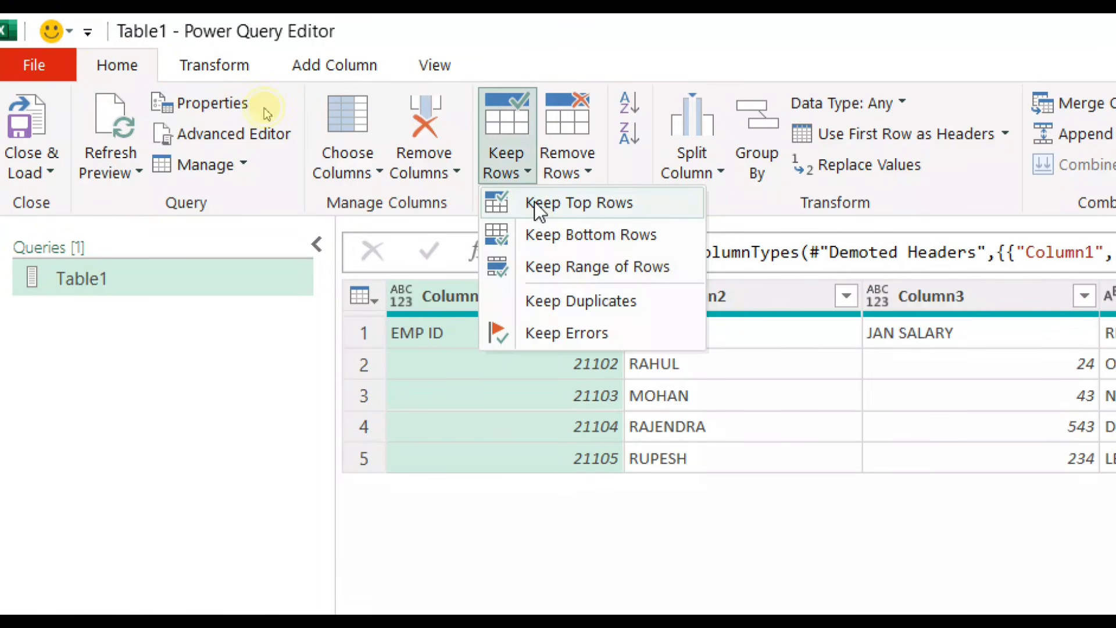
pyautogui.click(539, 205)
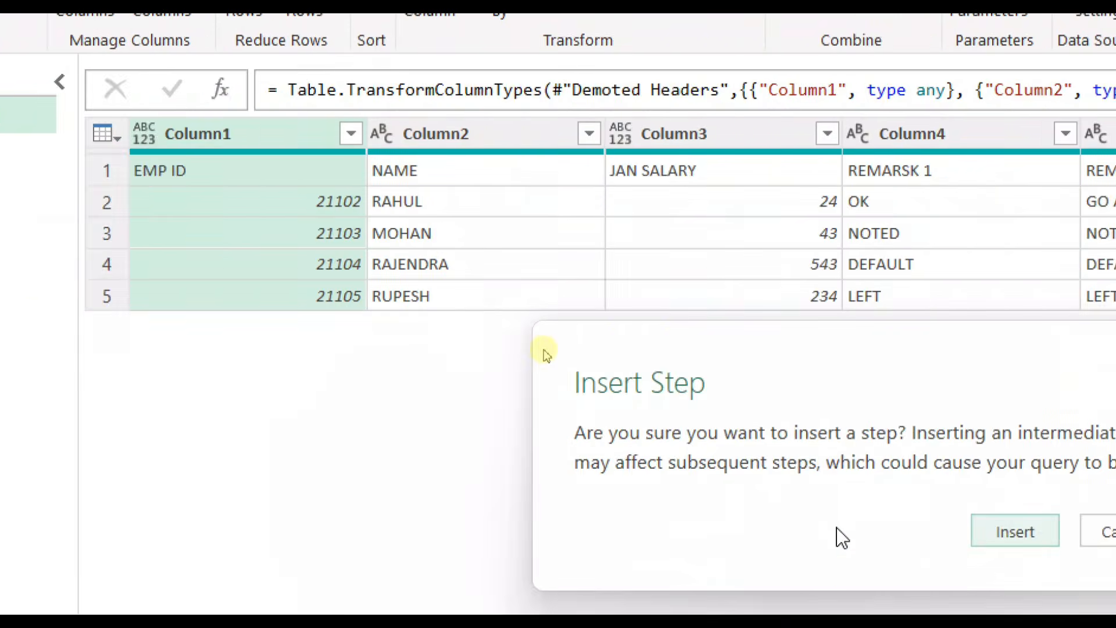
pyautogui.click(821, 533)
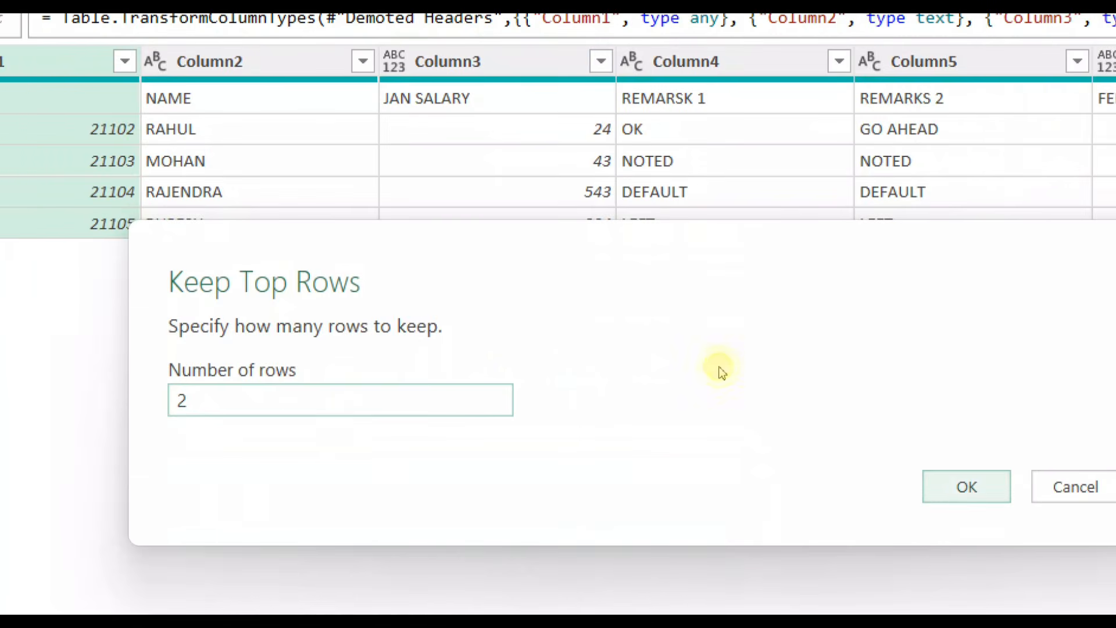
pyautogui.click(961, 486)
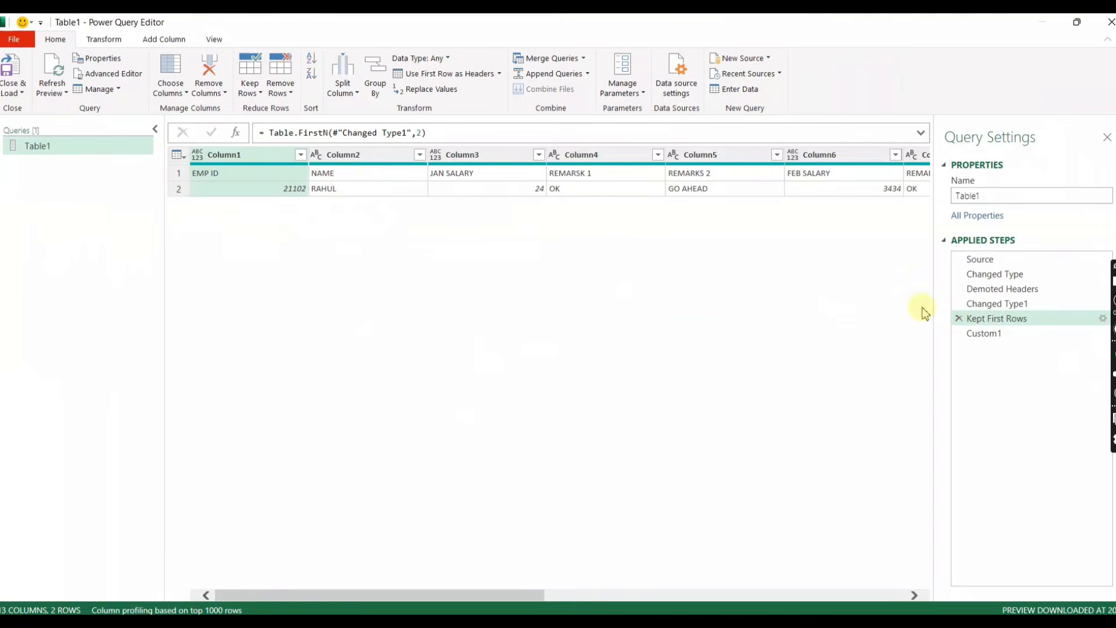
# - Examine the first row list in the Custom1 step and compare the Table.ToRows output with the Kept First Rows table
pyautogui.click(988, 333)
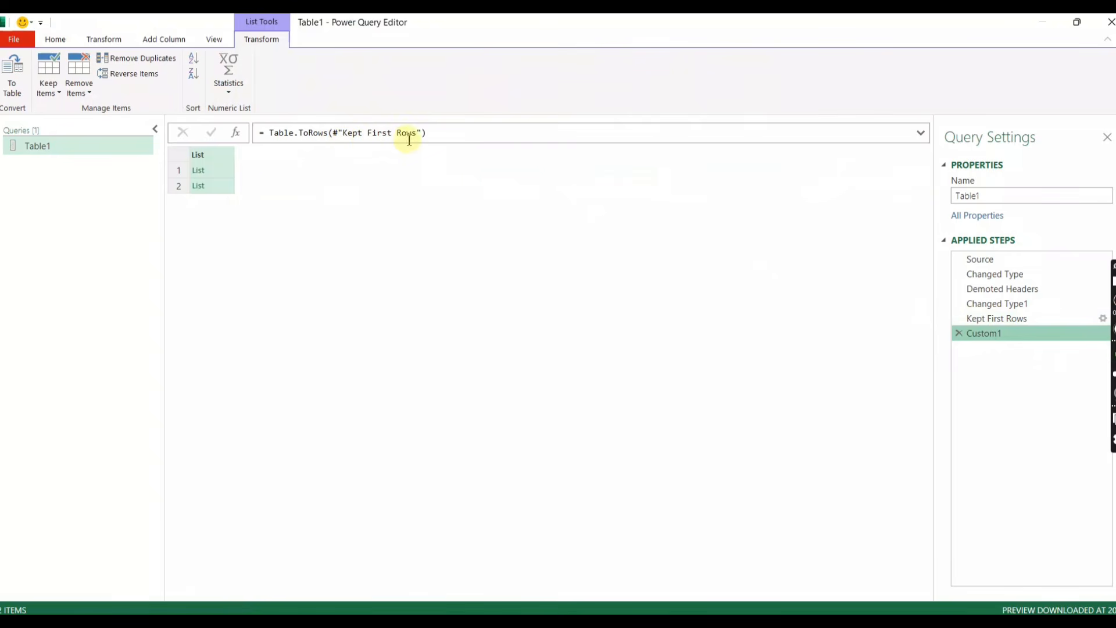
pyautogui.click(208, 171)
pyautogui.scroll(-5, 204, 552)
pyautogui.scroll(5, 204, 546)
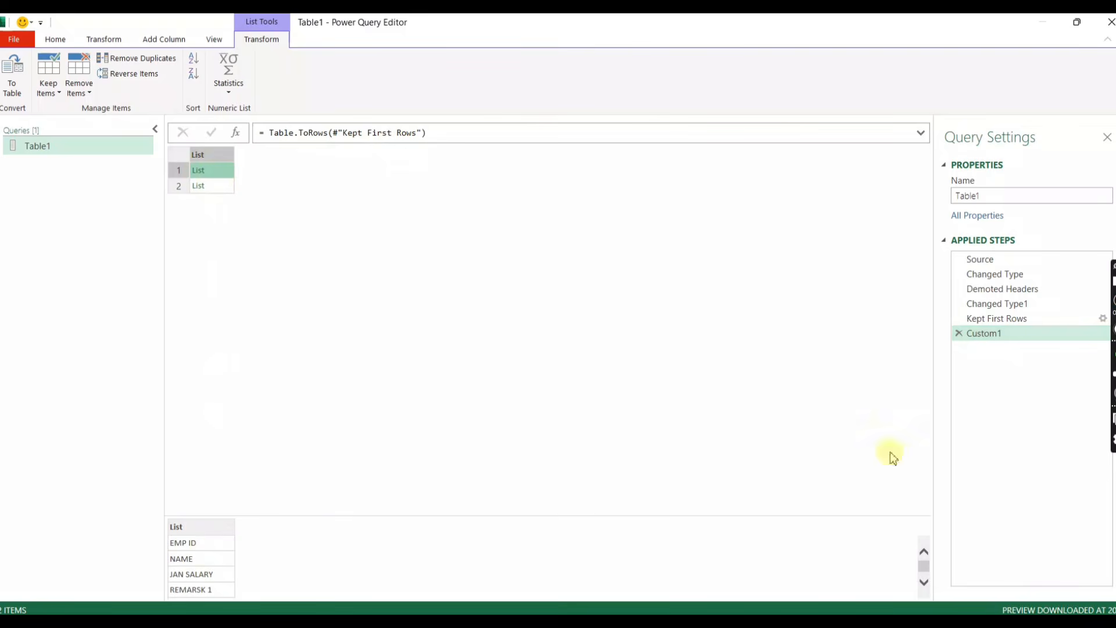
pyautogui.click(1007, 319)
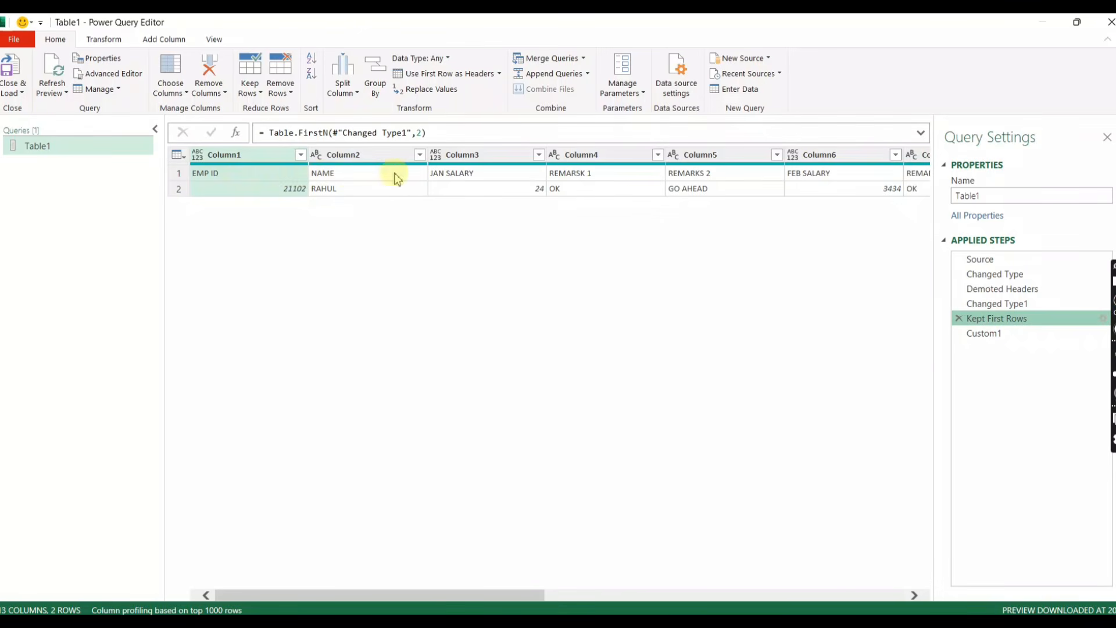
pyautogui.click(1007, 336)
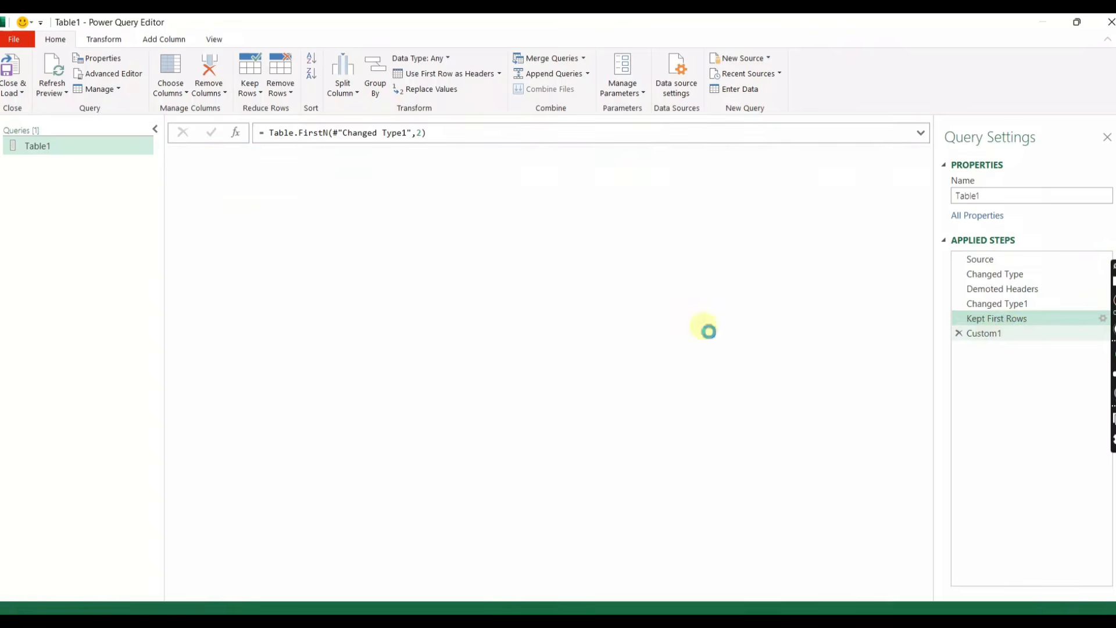
# - Examine the second row list in Custom1 and compare its items with the rows of the Kept First Rows table
pyautogui.click(212, 187)
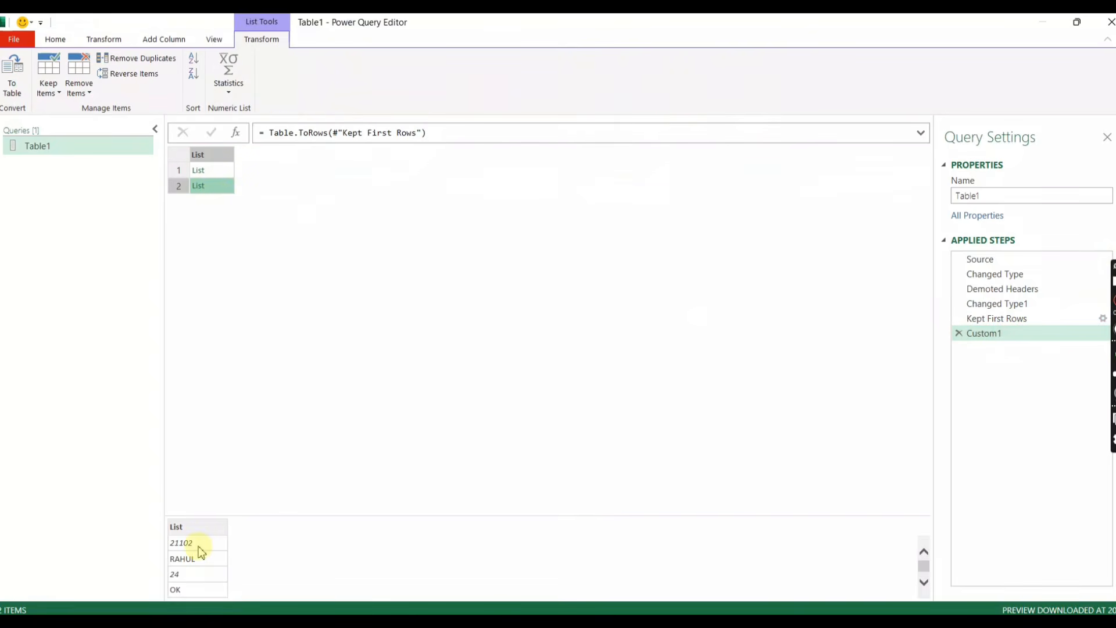
pyautogui.scroll(-3, 198, 563)
pyautogui.scroll(3, 198, 563)
pyautogui.click(200, 544)
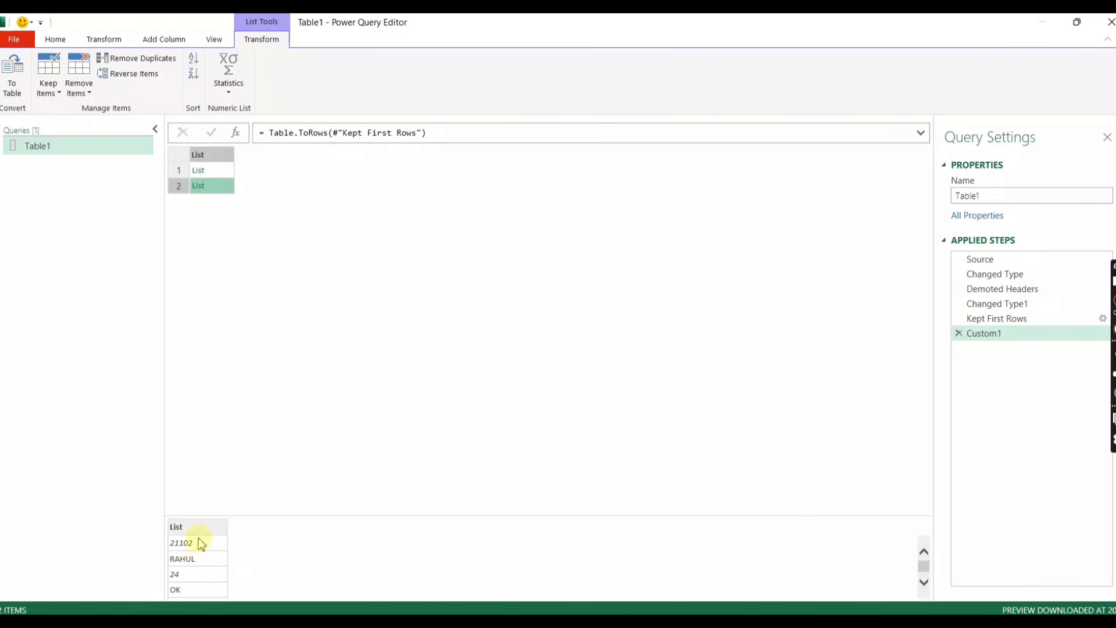
pyautogui.click(1011, 319)
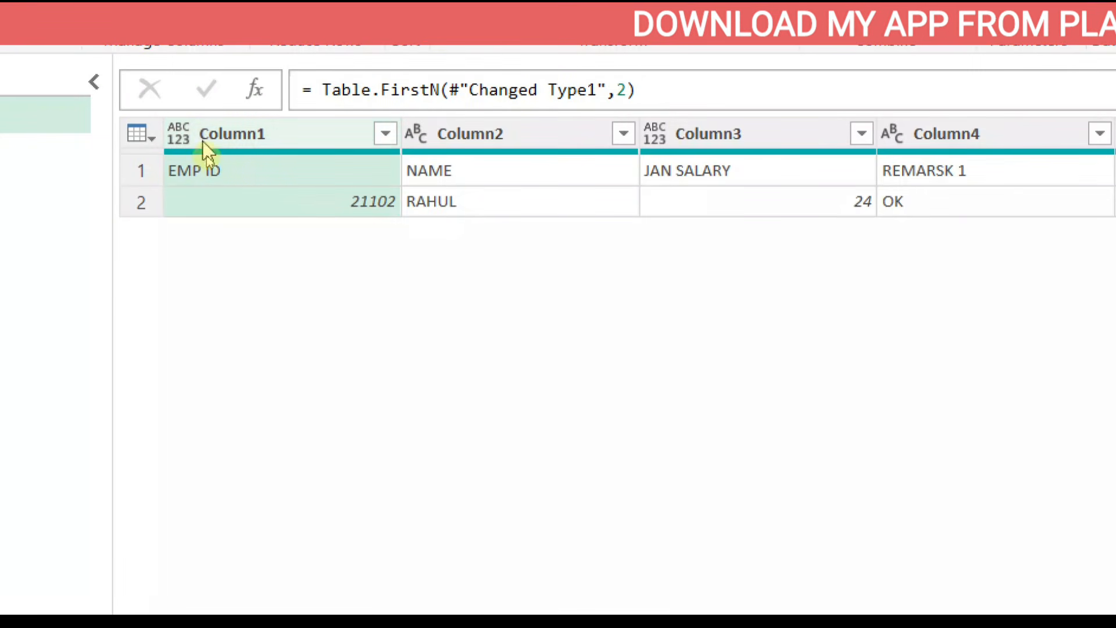
pyautogui.click(230, 178)
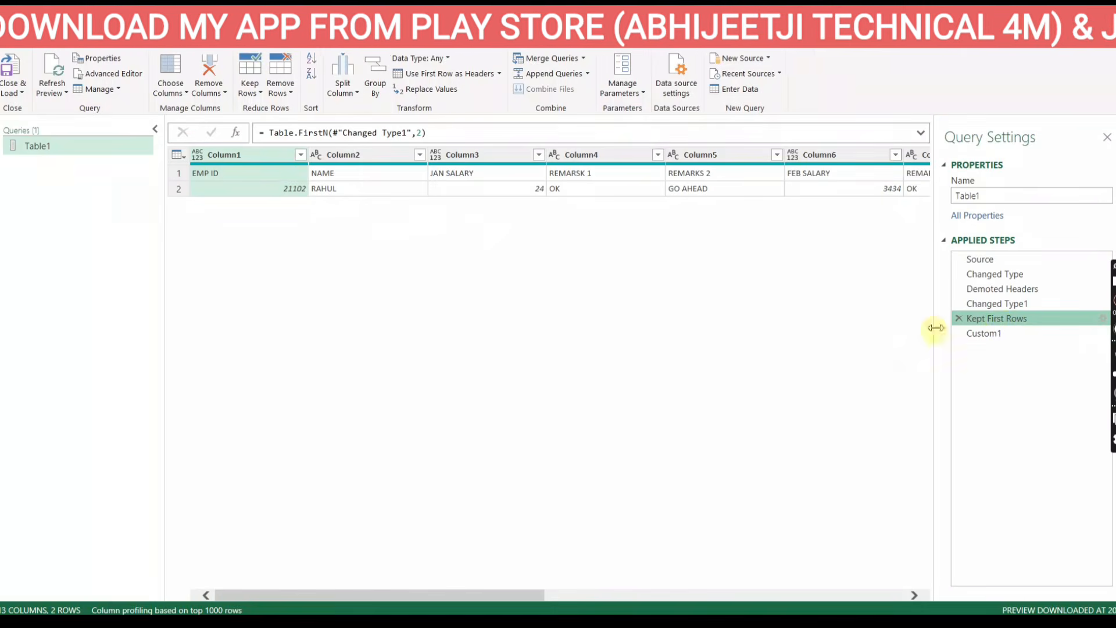
pyautogui.click(991, 333)
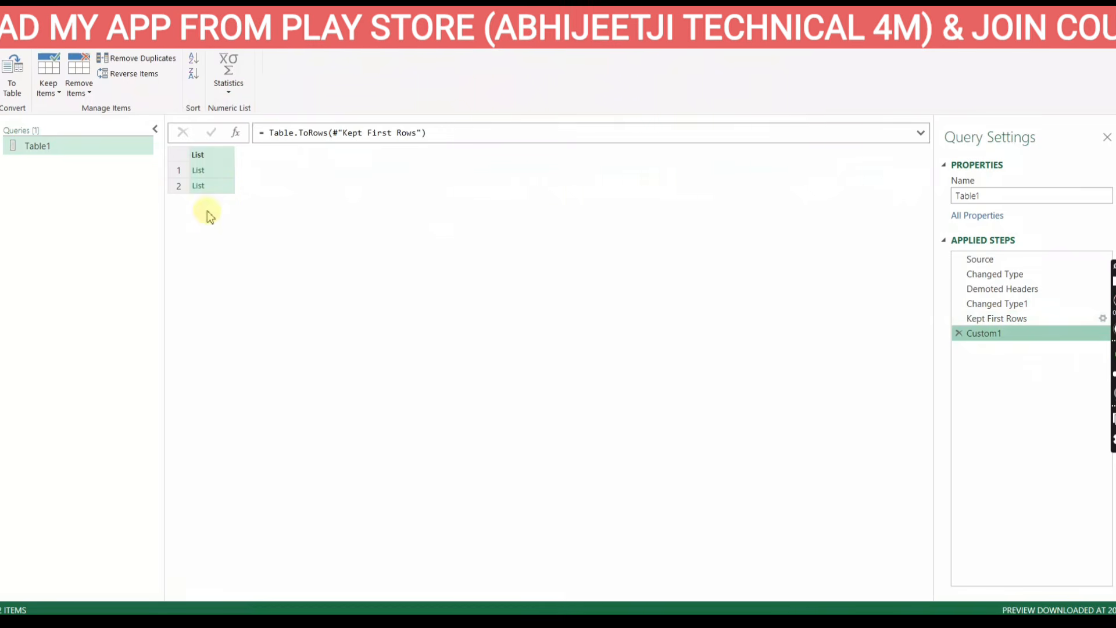
pyautogui.rightClick(210, 156)
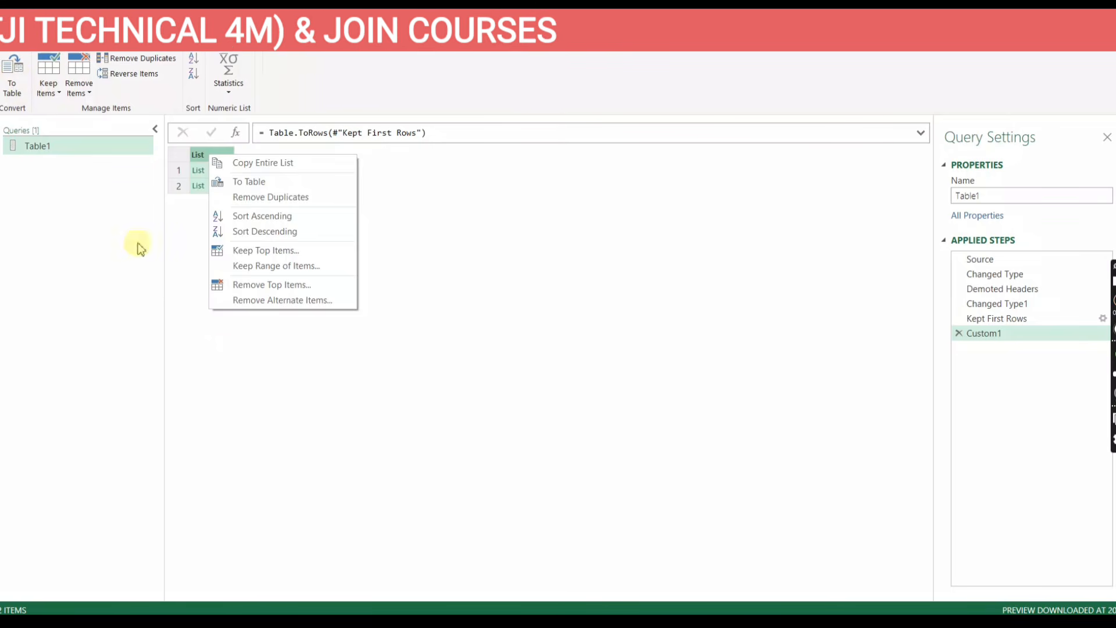
pyautogui.click(241, 371)
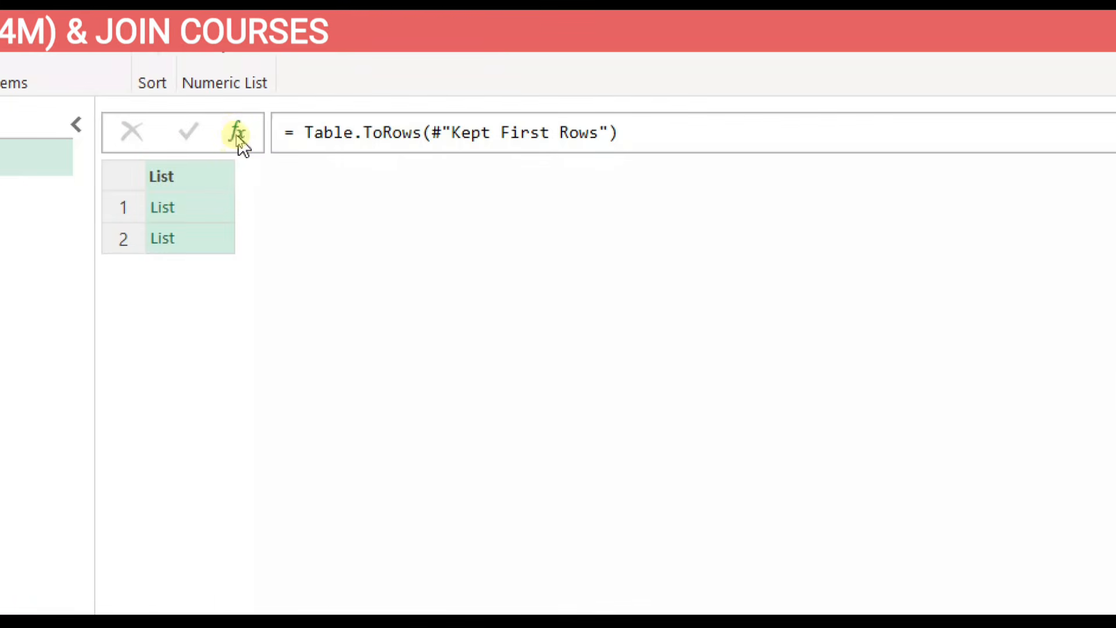
# - Add a custom step after Custom1 and wrap its reference in the opening of a Table.FromList function
pyautogui.click(242, 140)
pyautogui.click(294, 133)
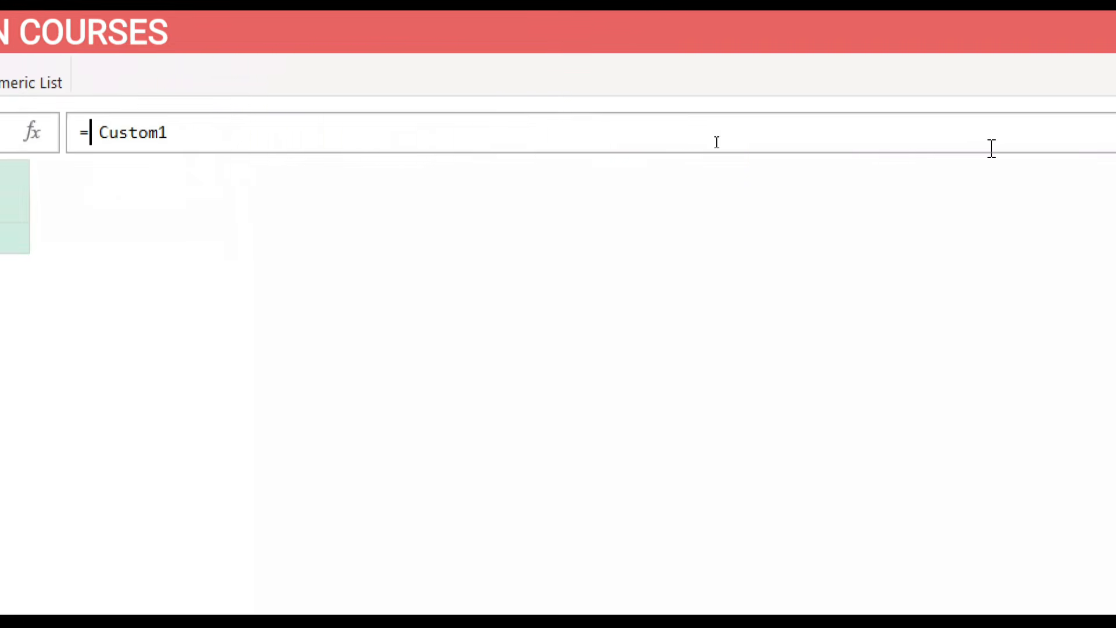
pyautogui.write('table')
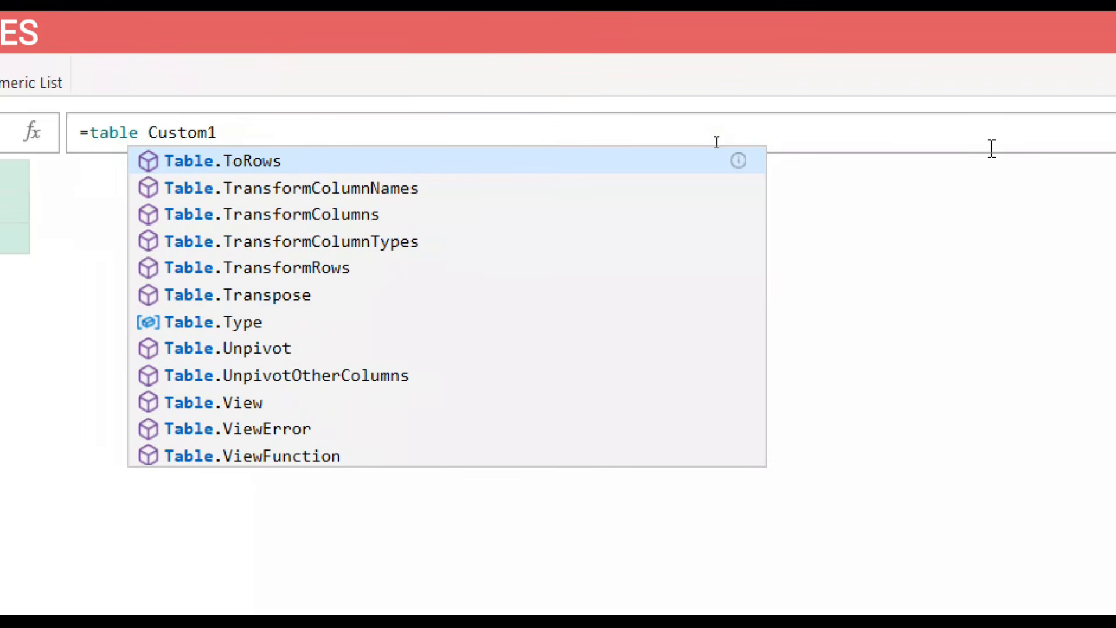
pyautogui.write('fro')
pyautogui.press('Down')
pyautogui.press('Down')
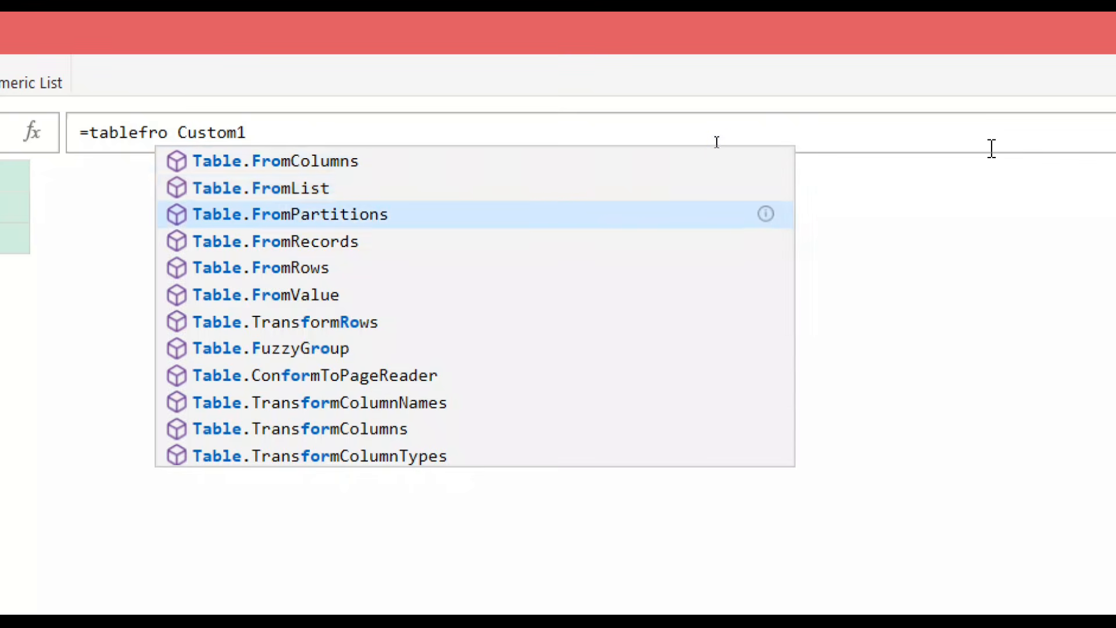
pyautogui.press('Up')
pyautogui.press('Tab')
pyautogui.press('Delete')
pyautogui.write('(')
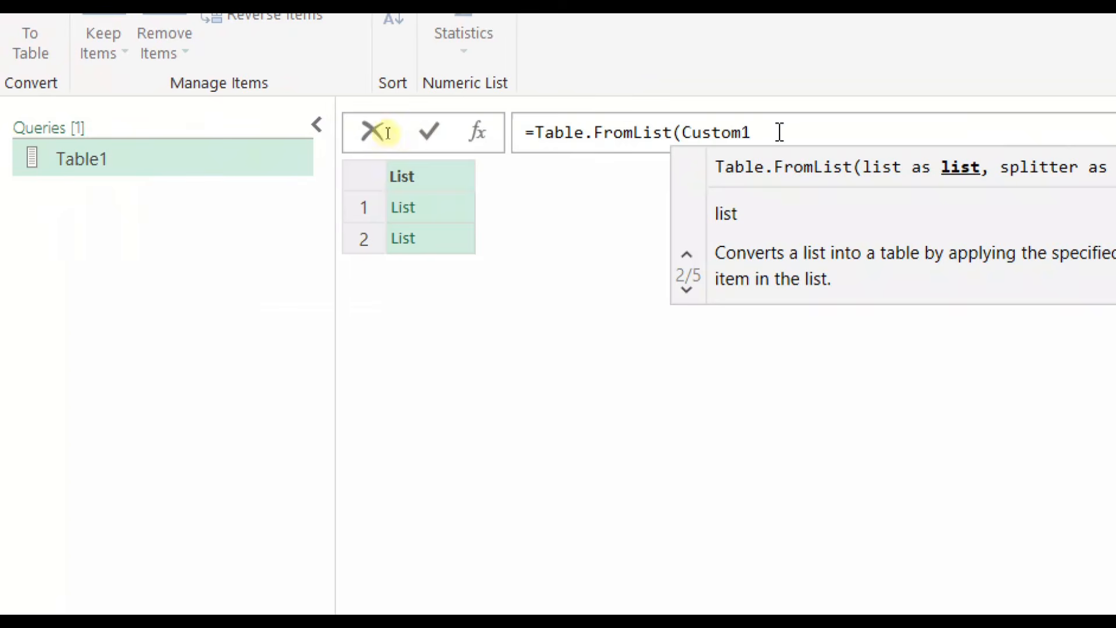
# - Complete the formula as Table.FromList(Custom1,Splitter.SplitByNothing()), apply it and preview the first row list
pyautogui.click(779, 132)
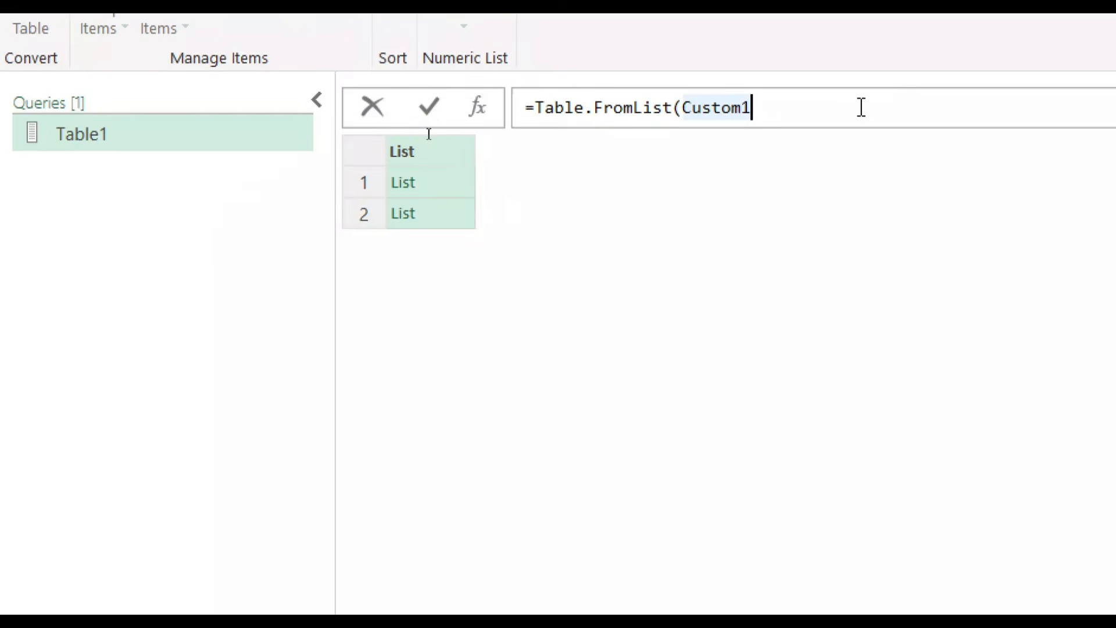
pyautogui.write(',s')
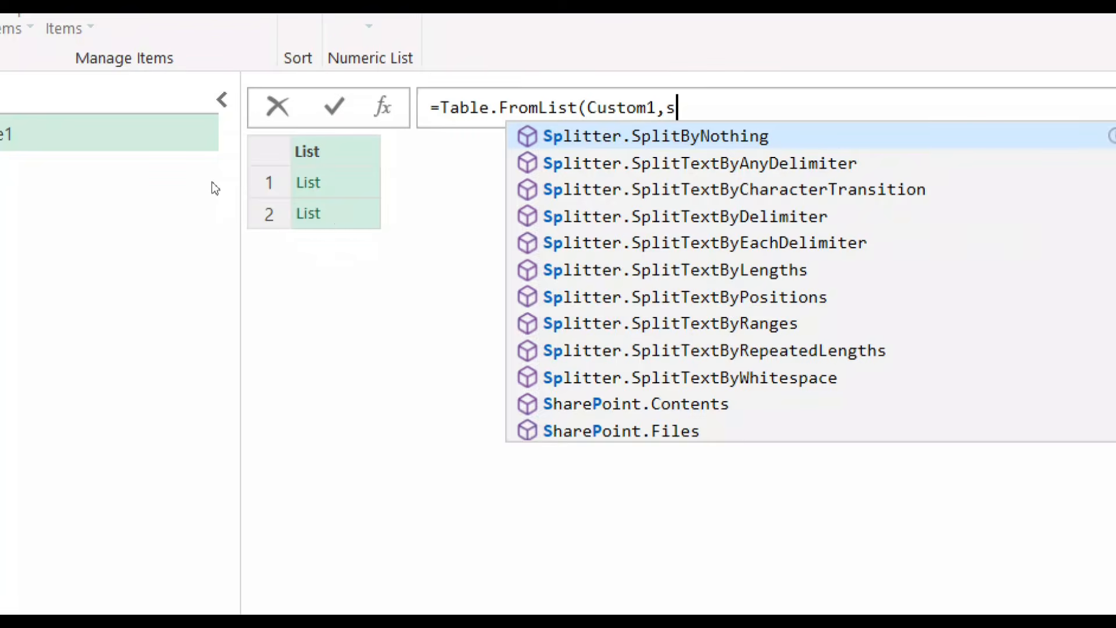
pyautogui.write('pl')
pyautogui.press('Tab')
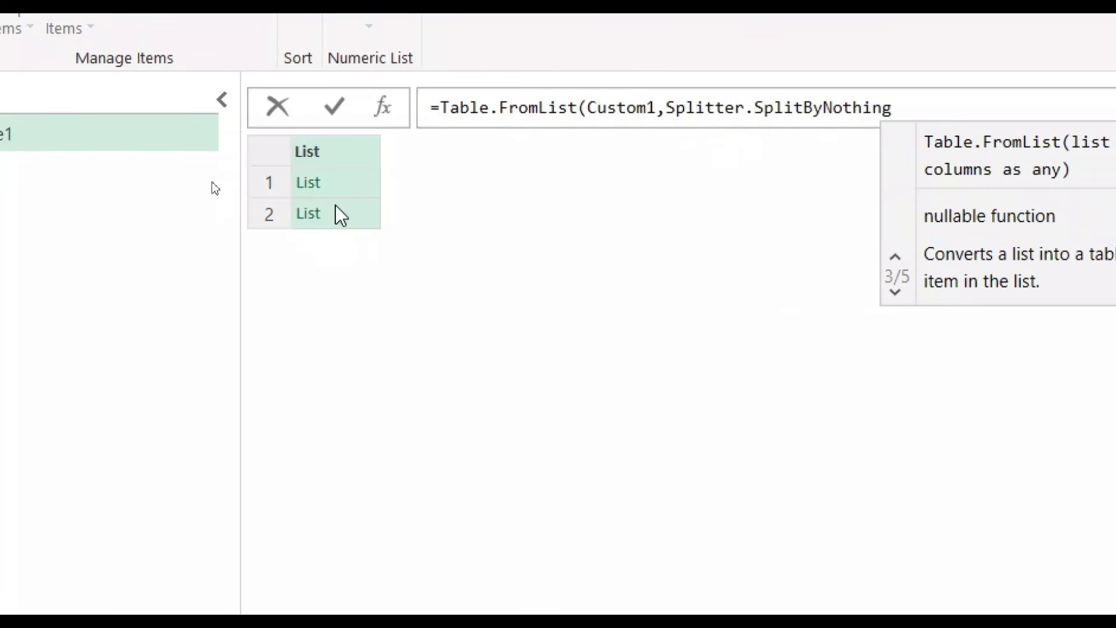
pyautogui.write('())')
pyautogui.click(197, 328)
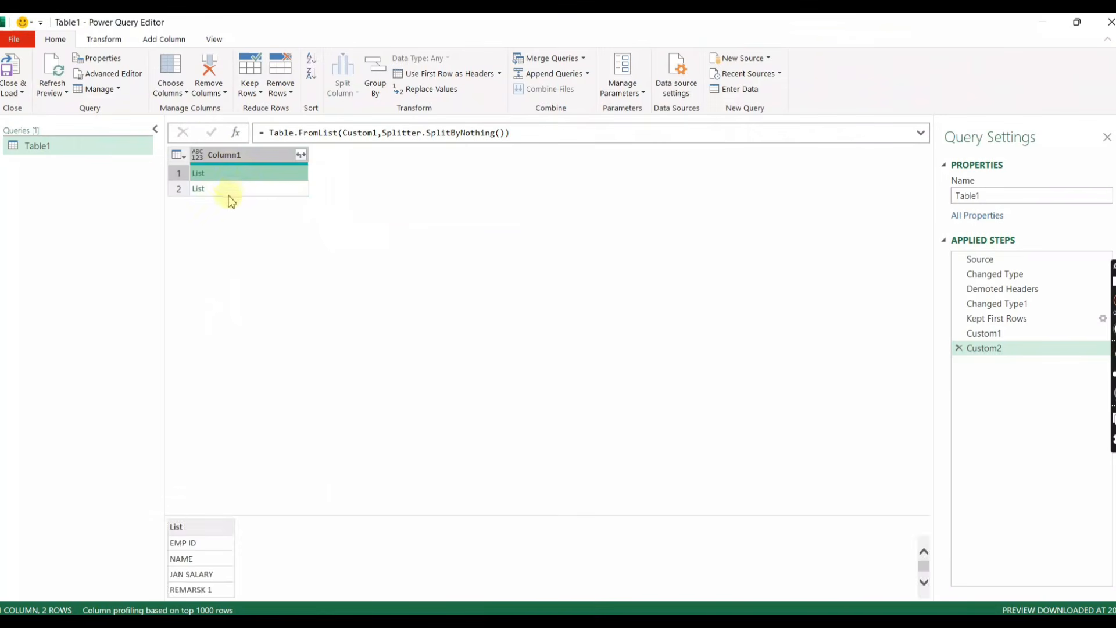
# - Preview the second and first lists of Column1 in Custom2 and review the Table.FromList formula
pyautogui.click(232, 189)
pyautogui.click(233, 172)
pyautogui.click(419, 139)
pyautogui.click(326, 138)
# - Review the full M code of Table1 in the Advanced Editor and close it without changes
pyautogui.click(215, 39)
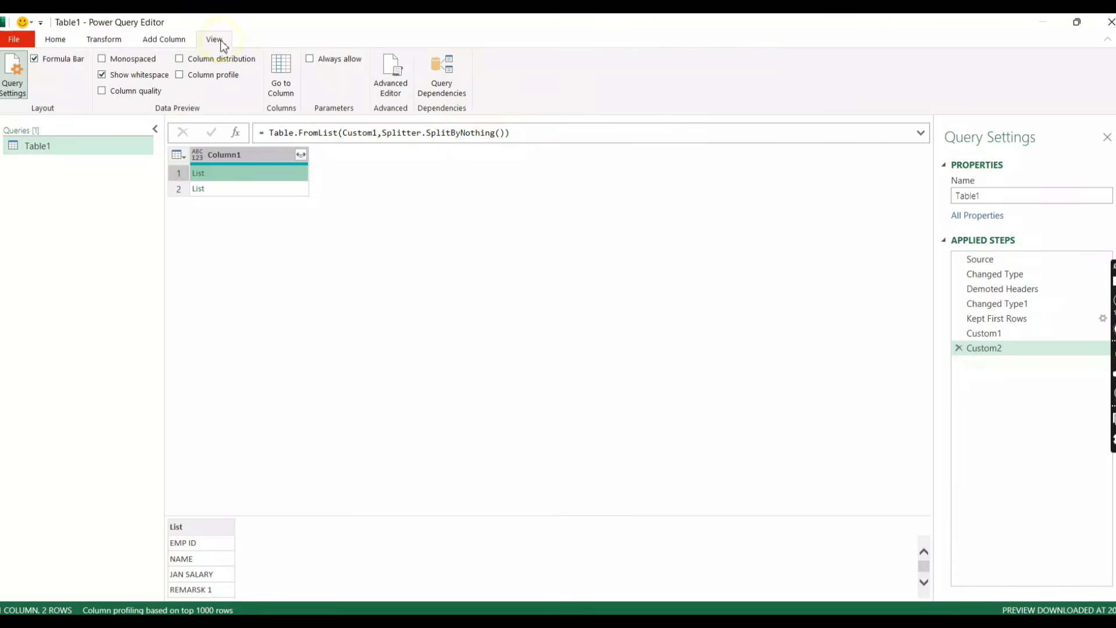
pyautogui.click(395, 94)
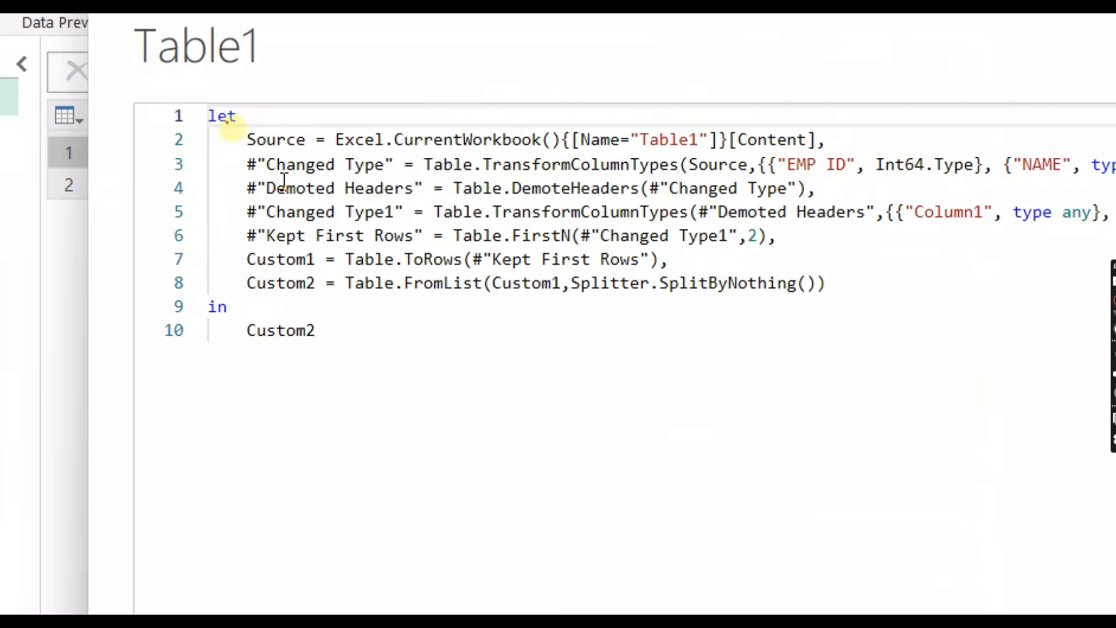
pyautogui.moveTo(228, 123)
pyautogui.mouseDown()
pyautogui.moveTo(200, 317)
pyautogui.moveTo(191, 153)
pyautogui.moveTo(185, 168)
pyautogui.mouseUp()
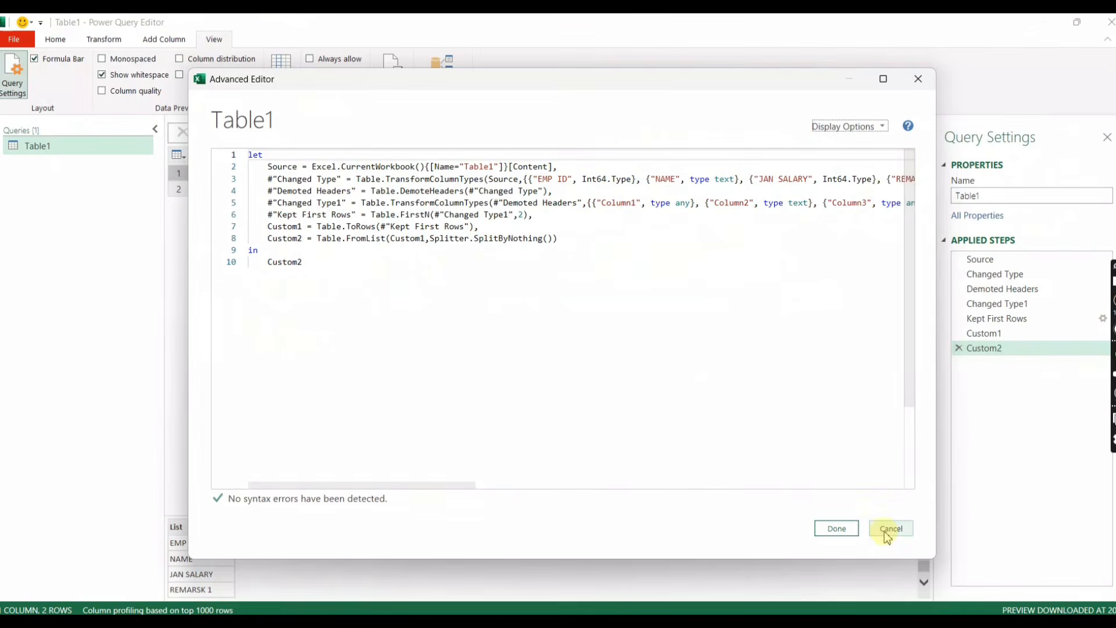
pyautogui.click(886, 530)
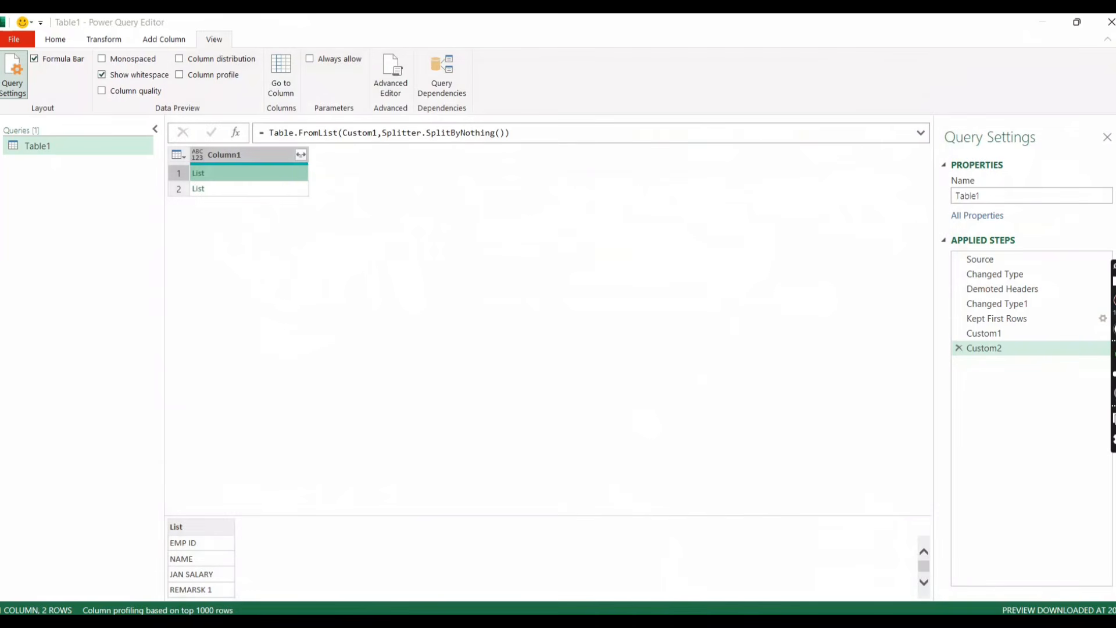
# - Switch to Google Chrome, open Google in a new tab and search for "abhijeetji technical 4m"
pyautogui.moveTo(710, 620)
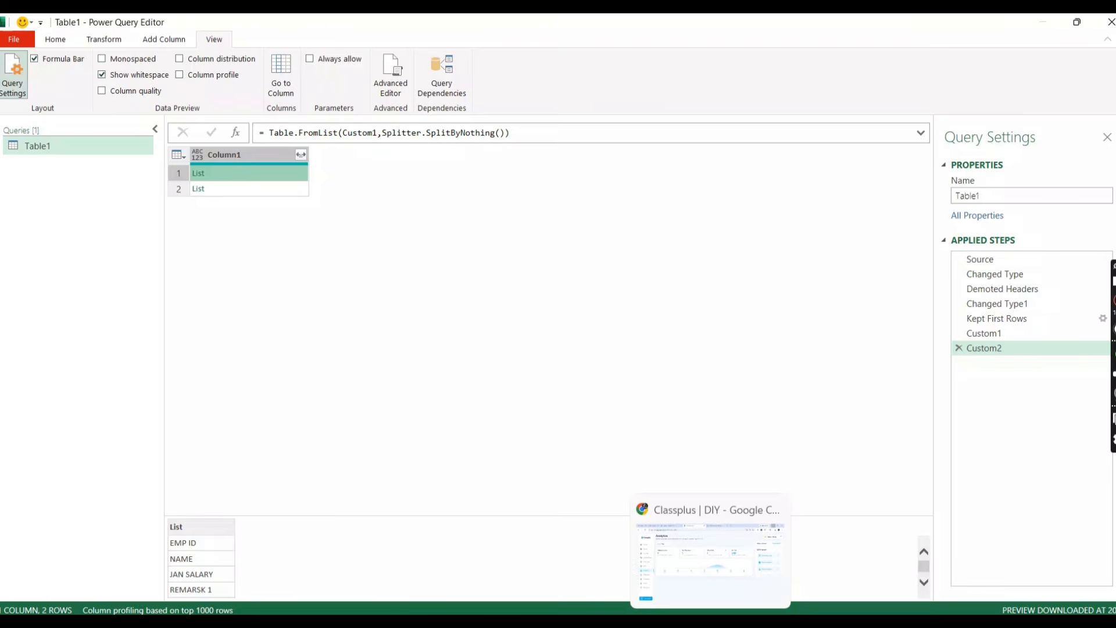
pyautogui.click(710, 621)
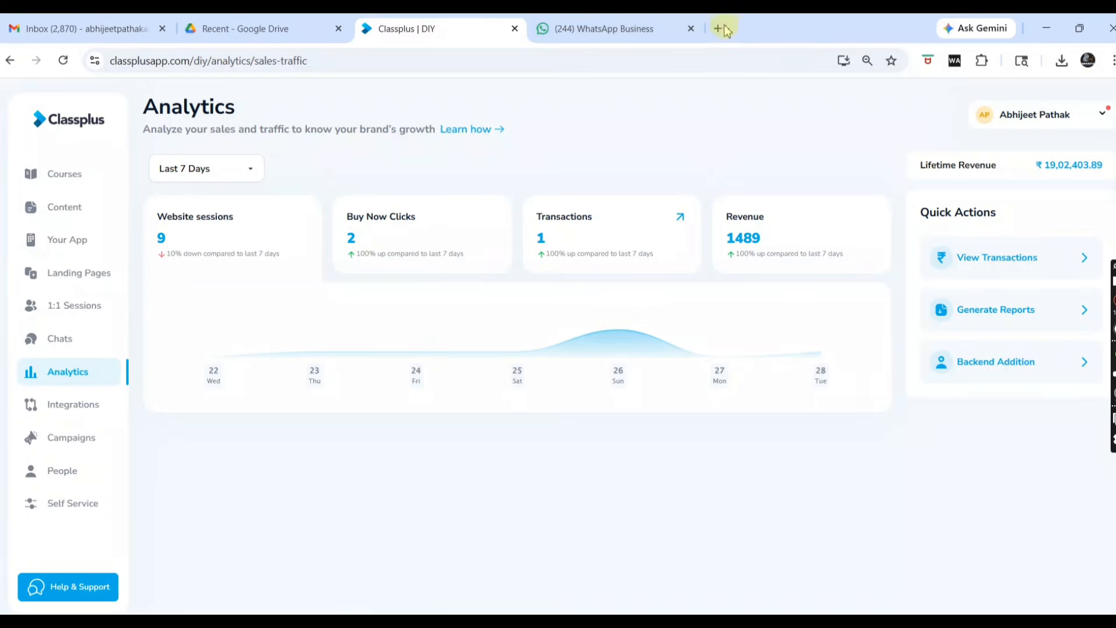
pyautogui.click(719, 29)
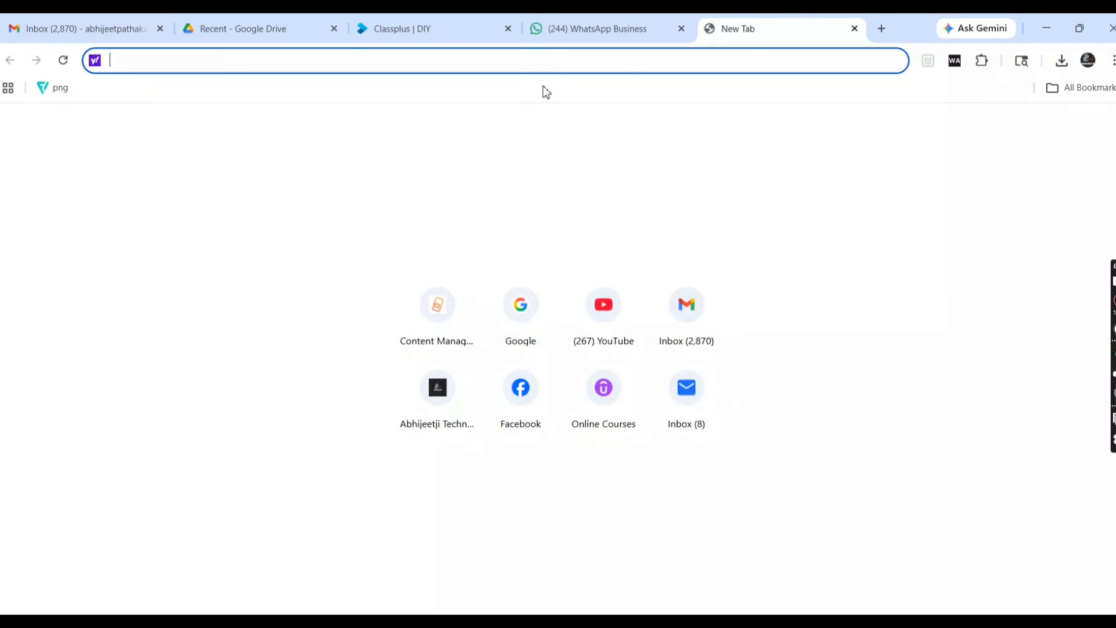
pyautogui.write('go')
pyautogui.press('Return')
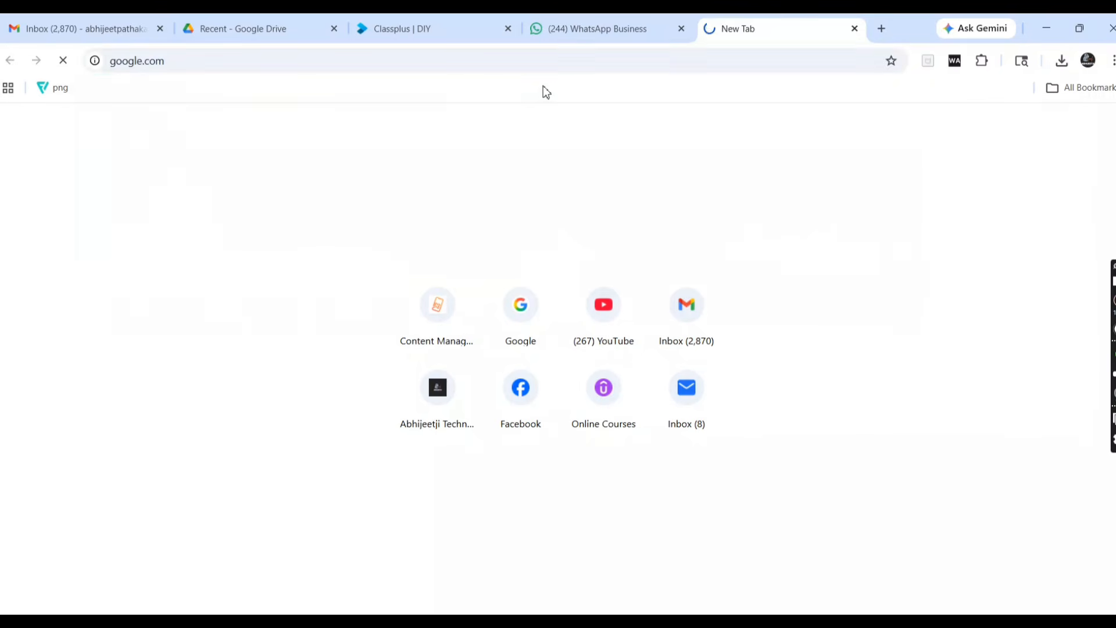
pyautogui.write('Abhi')
pyautogui.press('Down')
pyautogui.press('Return')
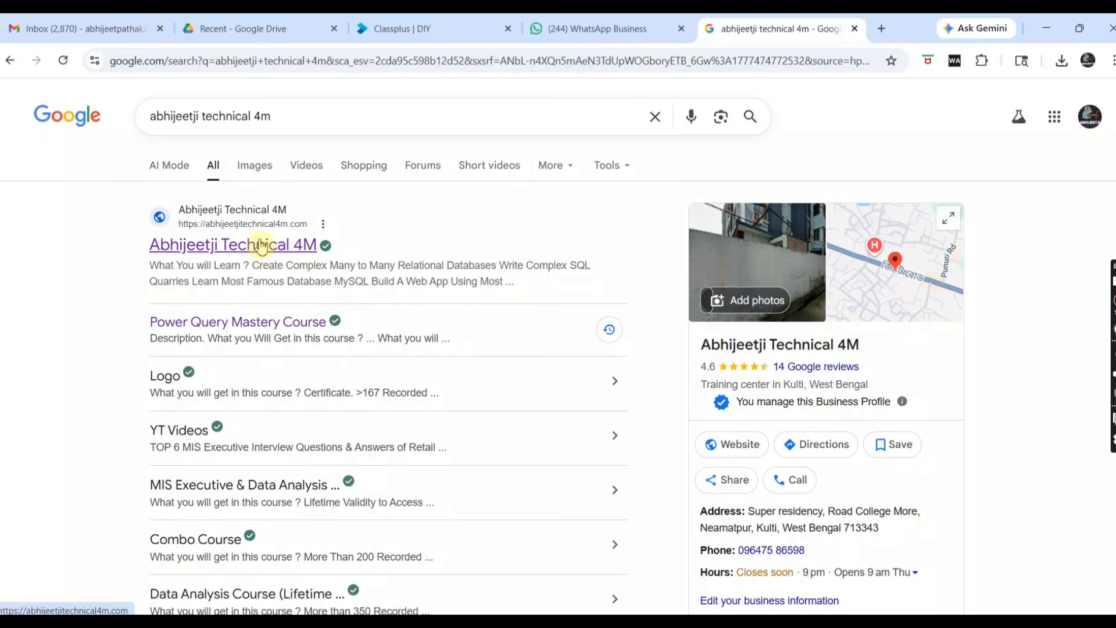
# - Look through the search results and open the Courses page on lmech.courses.store
pyautogui.scroll(-3, 267, 363)
pyautogui.scroll(-2, 283, 357)
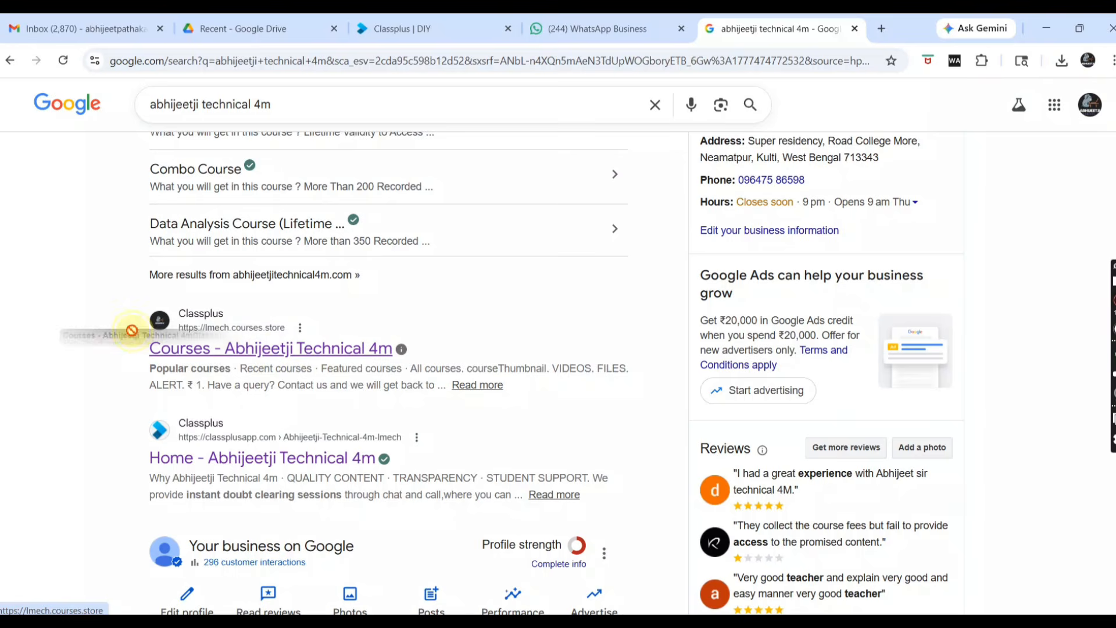
pyautogui.scroll(6, 256, 349)
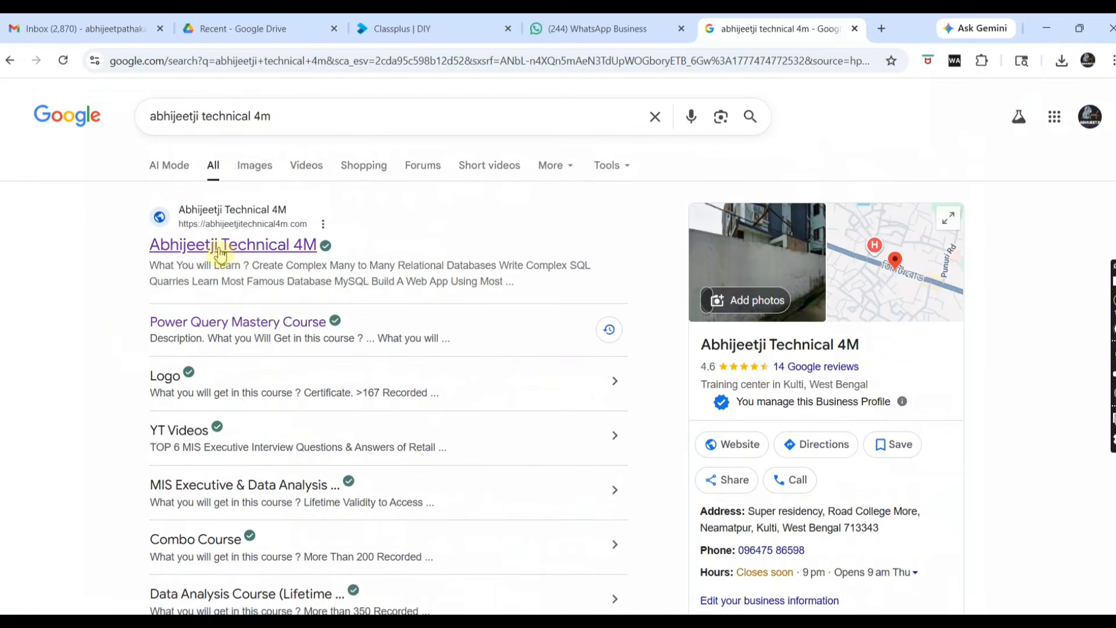
pyautogui.scroll(-6, 256, 291)
pyautogui.click(254, 360)
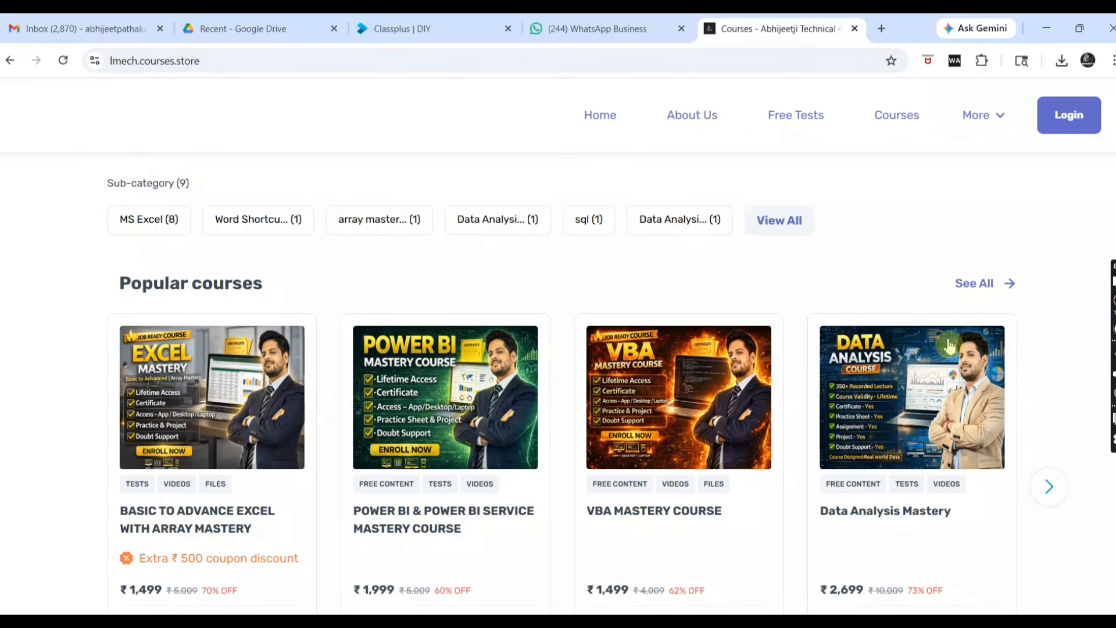
# - Browse the full list of popular courses and mark the Power Query M Code Programming & M Function course on screen
pyautogui.click(1058, 493)
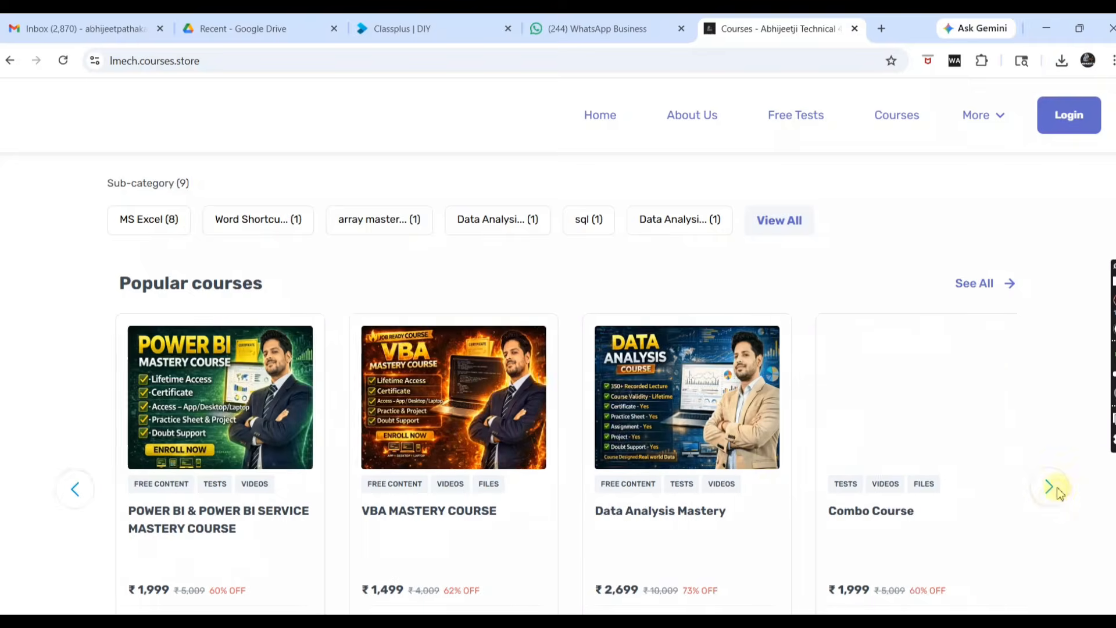
pyautogui.click(973, 292)
pyautogui.scroll(-5, 433, 393)
pyautogui.scroll(-1, 433, 394)
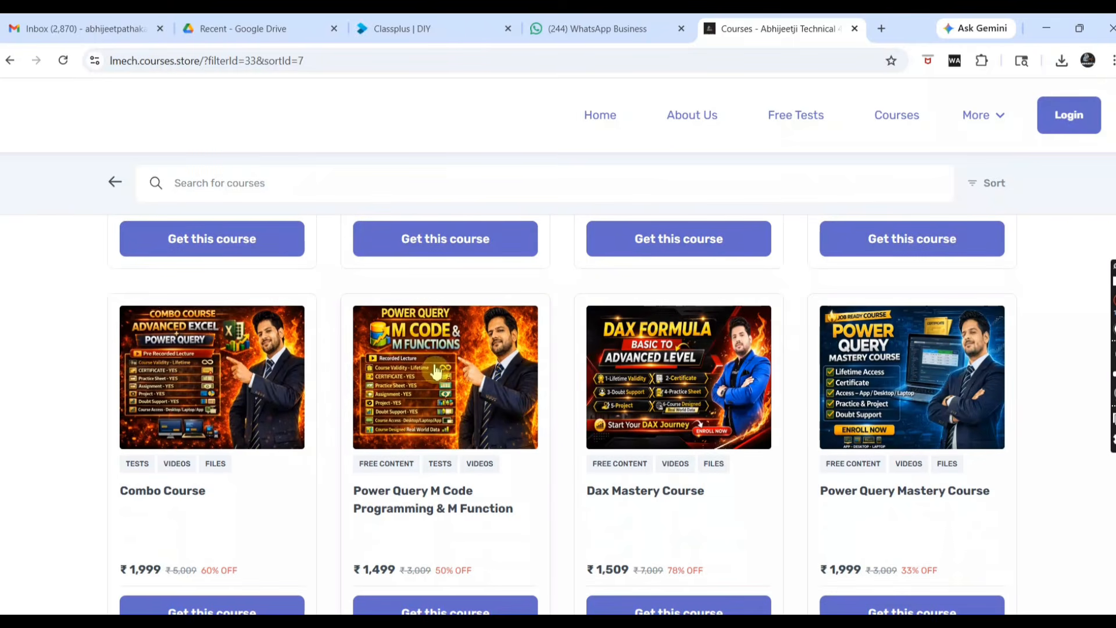
pyautogui.moveTo(349, 302)
pyautogui.mouseDown()
pyautogui.moveTo(356, 435)
pyautogui.moveTo(530, 319)
pyautogui.mouseUp()
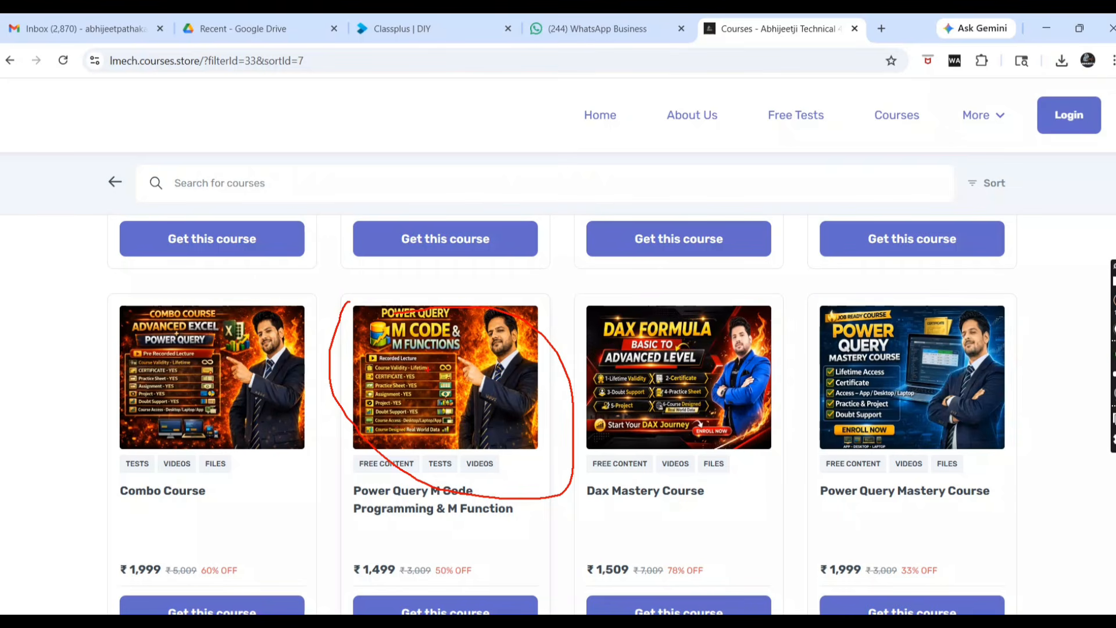
pyautogui.press('Escape')
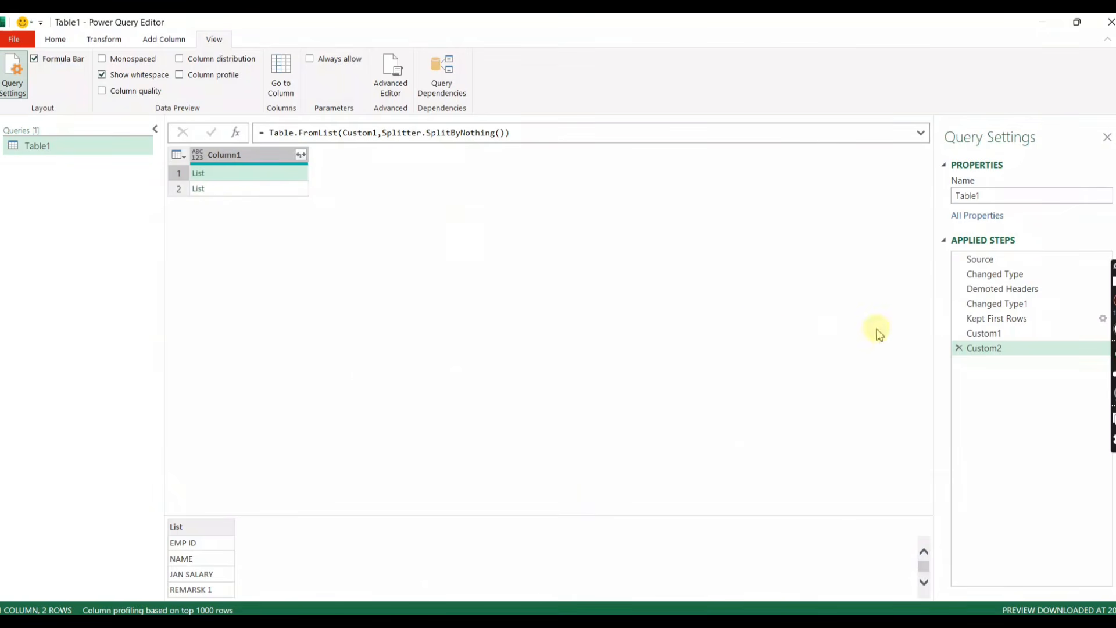
# - Add a step after Custom2 with the formula = Table.Transpose(Custom2) to turn the two list rows into columns
pyautogui.click(975, 335)
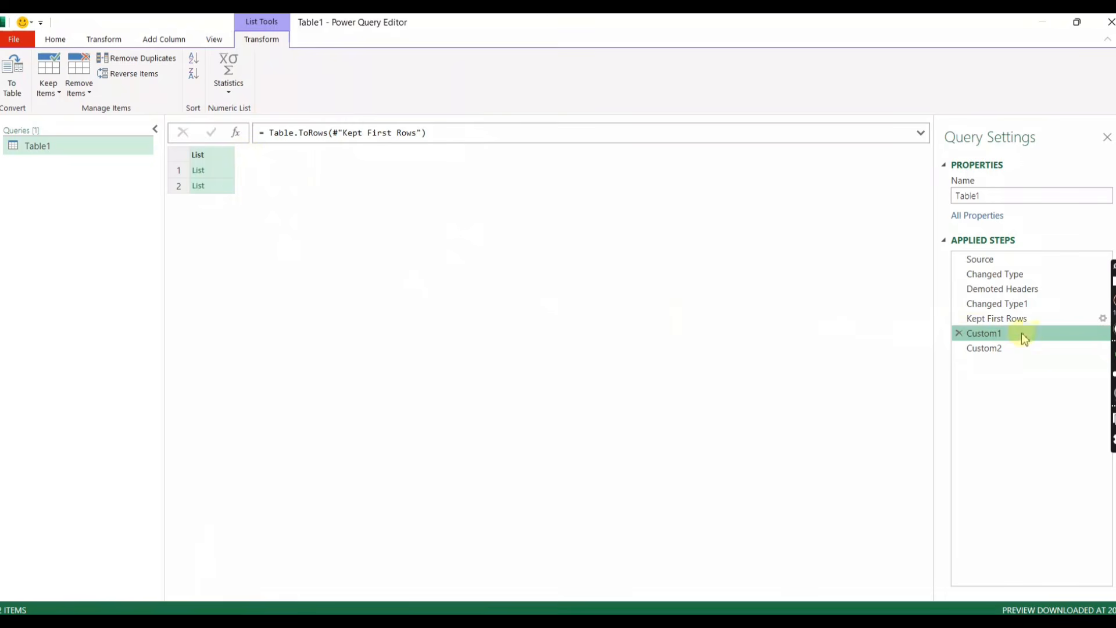
pyautogui.click(1001, 348)
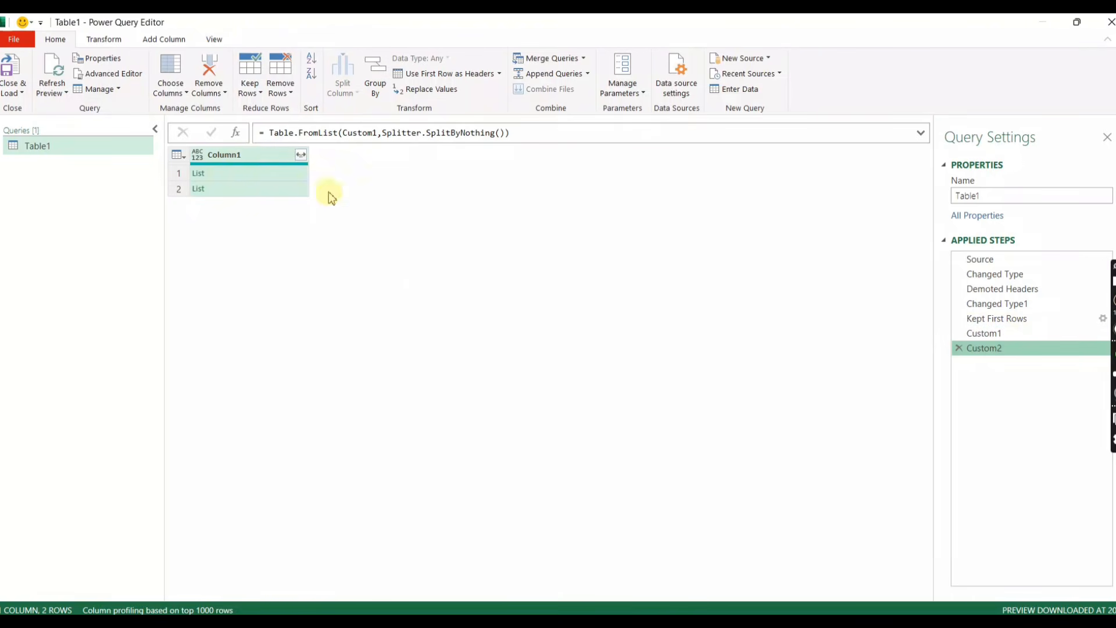
pyautogui.click(236, 136)
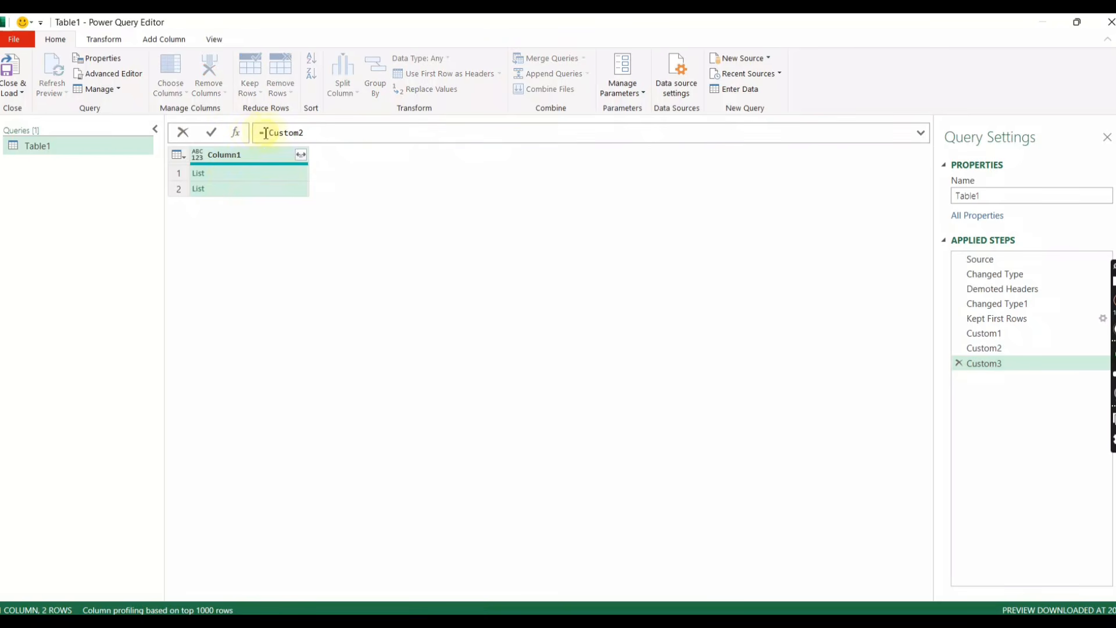
pyautogui.write('tabletr')
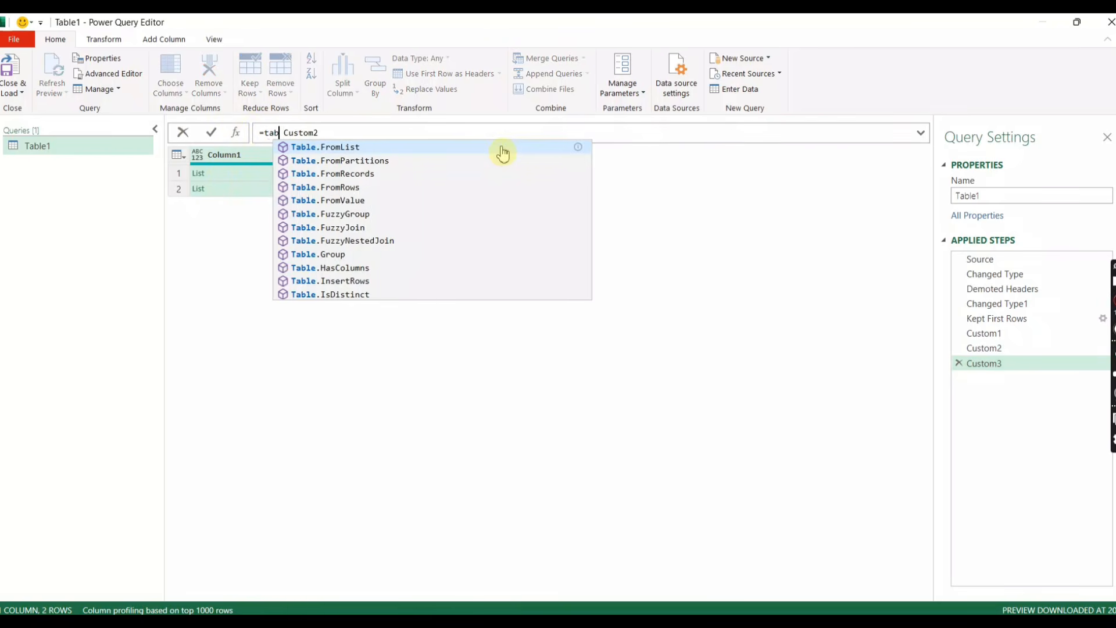
pyautogui.press('Down')
pyautogui.press('Down')
pyautogui.press('Down')
pyautogui.press('Down')
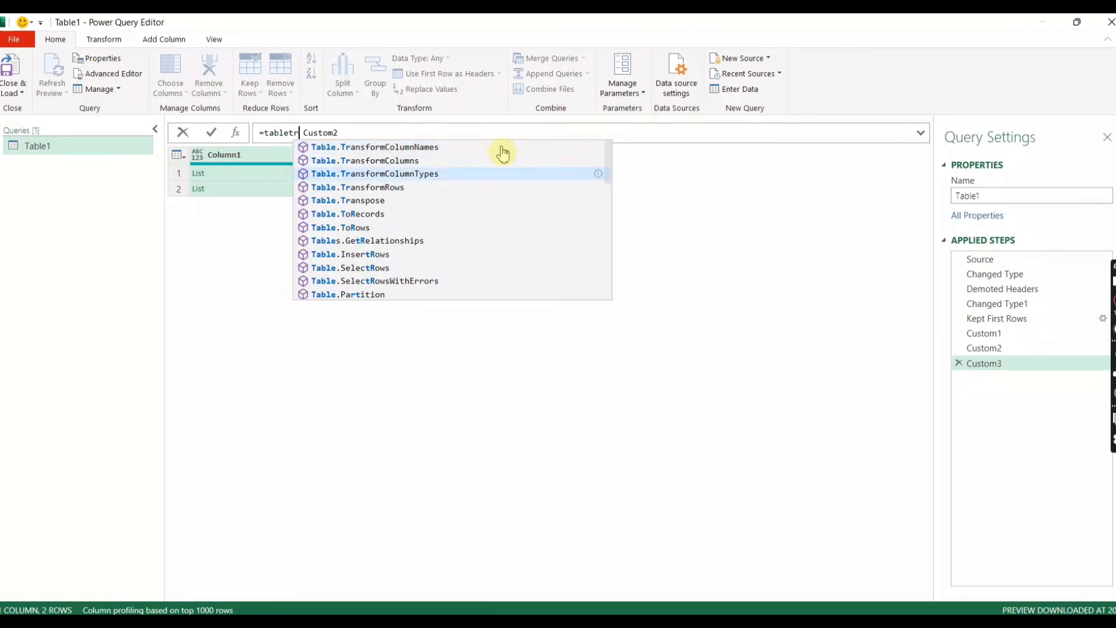
pyautogui.press('Tab')
pyautogui.click(503, 151)
pyautogui.write('(')
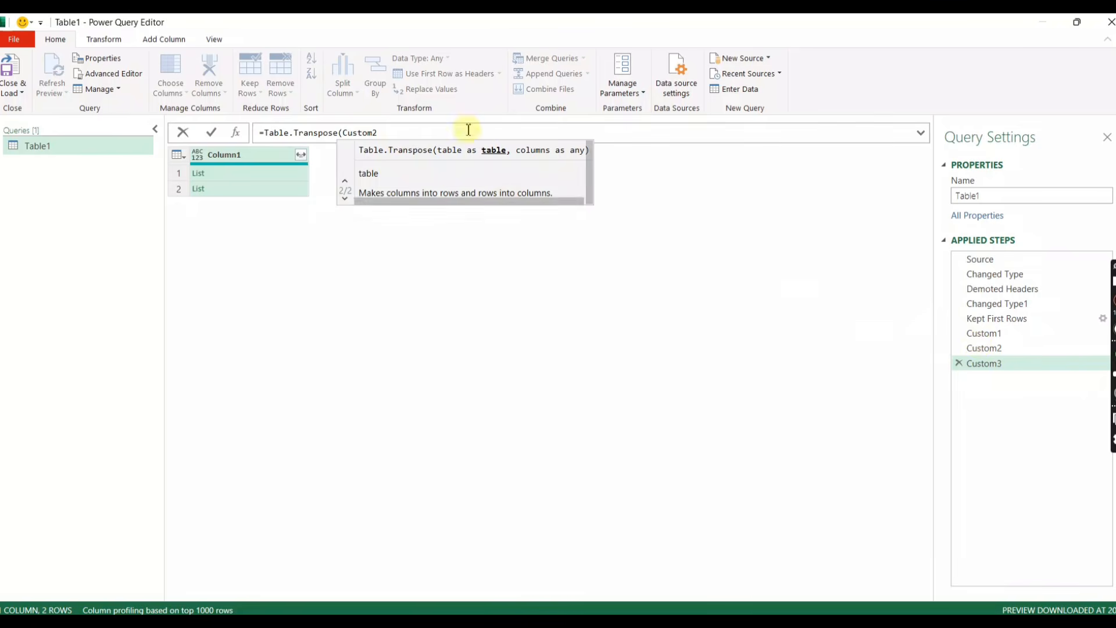
pyautogui.click(396, 132)
pyautogui.write(',')
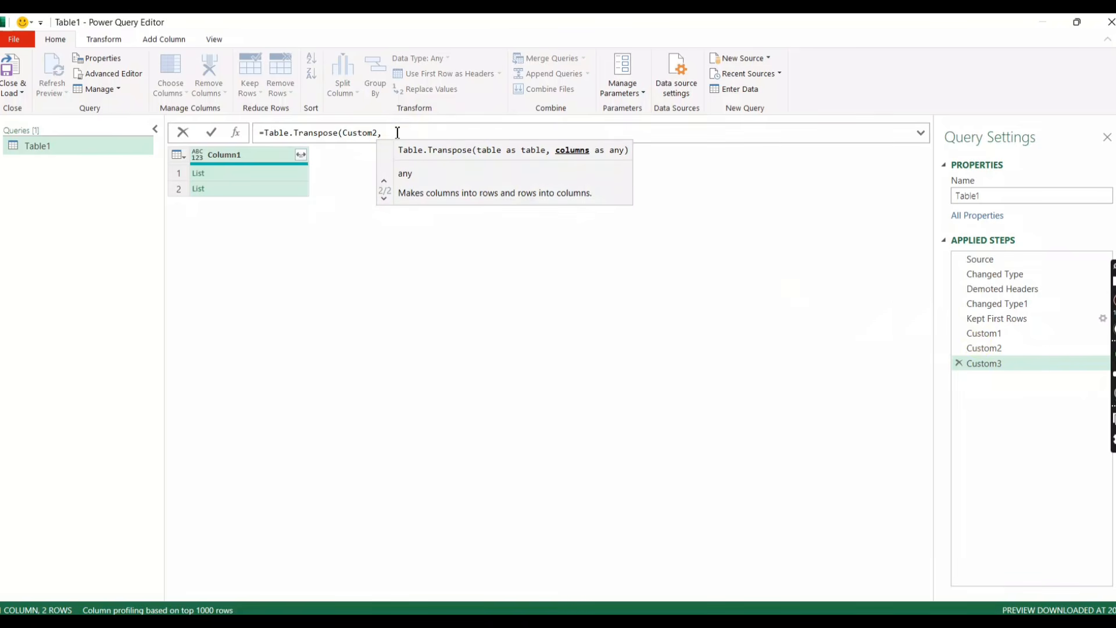
pyautogui.press('BackSpace')
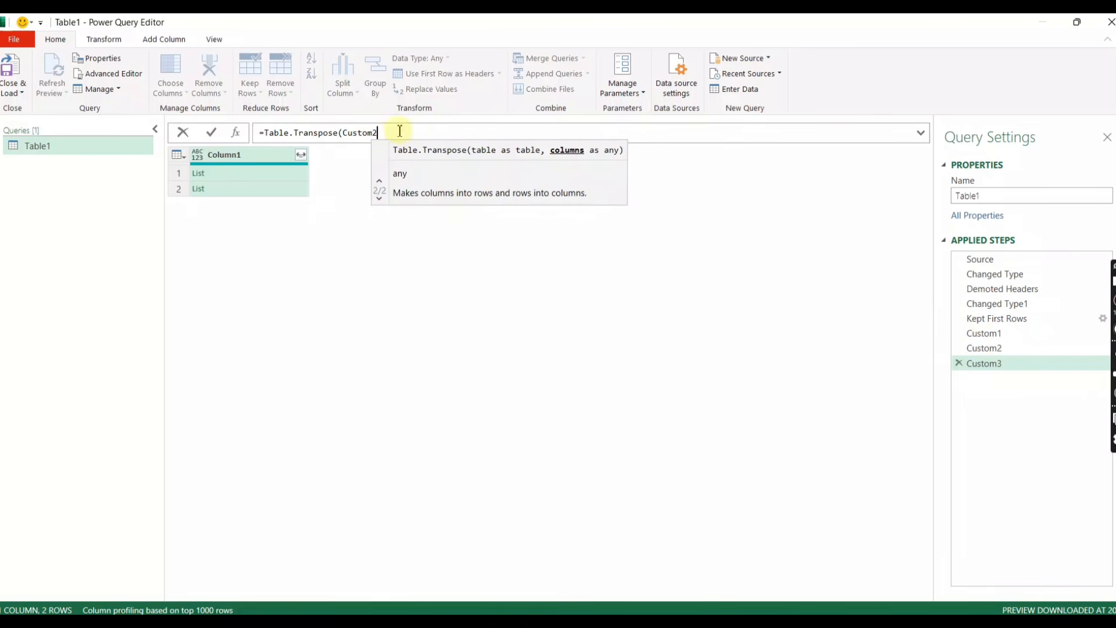
pyautogui.write(')')
pyautogui.press('Return')
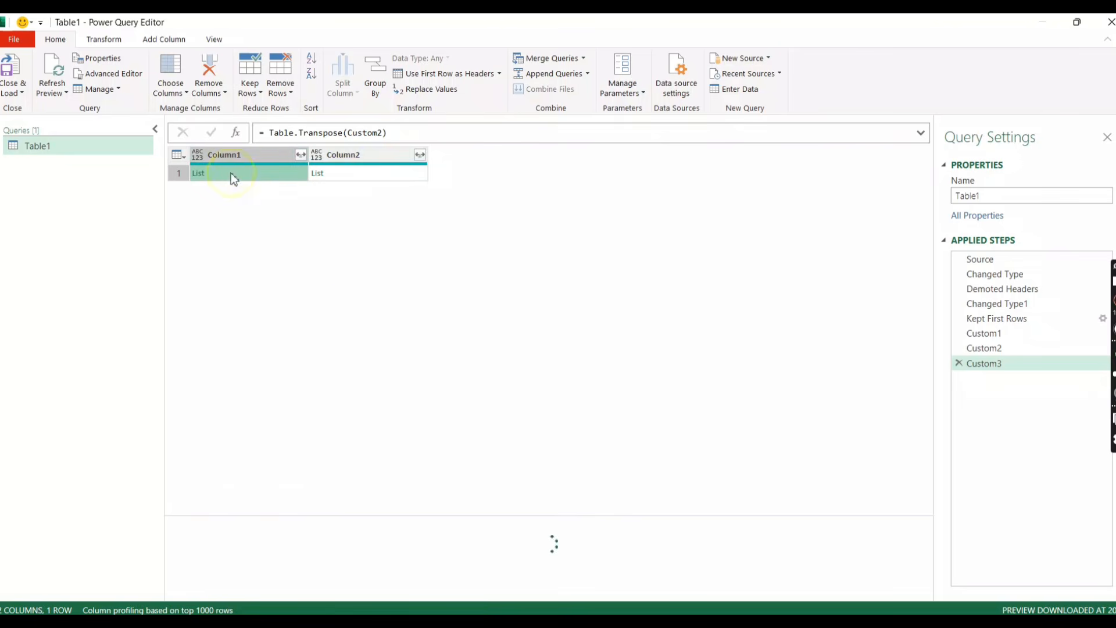
# - Preview the lists in Column1 and Column2 of the transposed table and compare them with the first record in the Source step
pyautogui.click(346, 174)
pyautogui.click(263, 202)
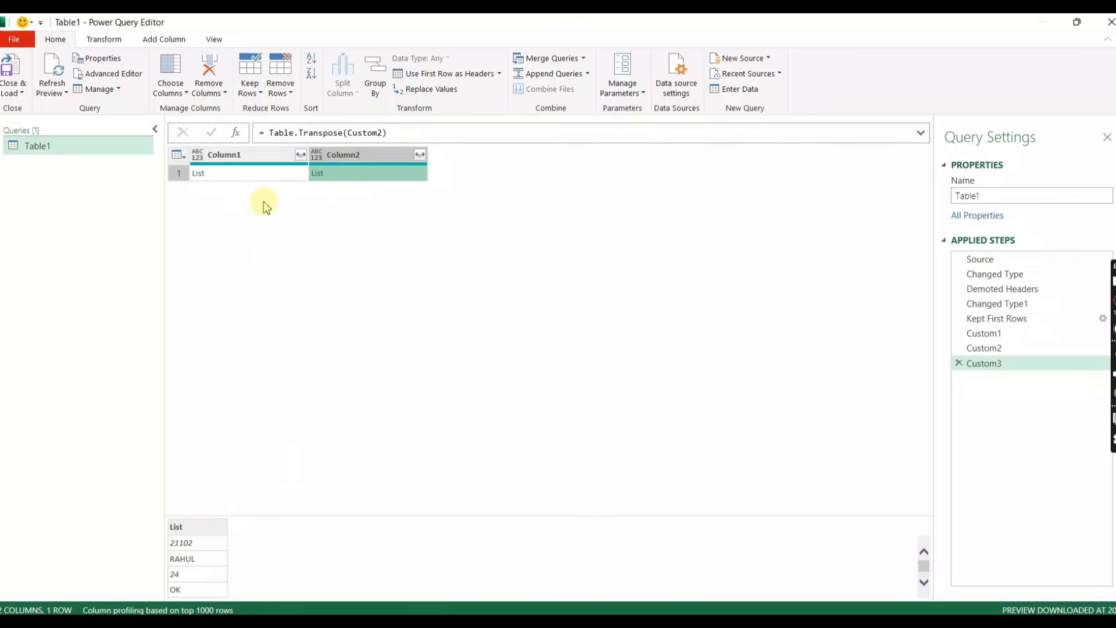
pyautogui.click(353, 190)
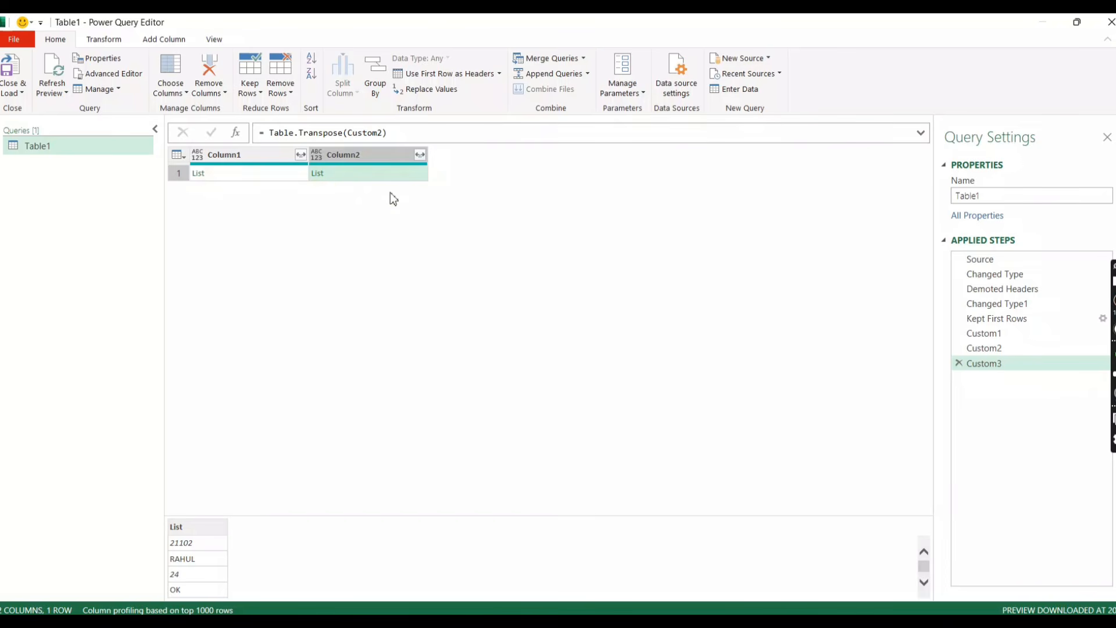
pyautogui.click(236, 177)
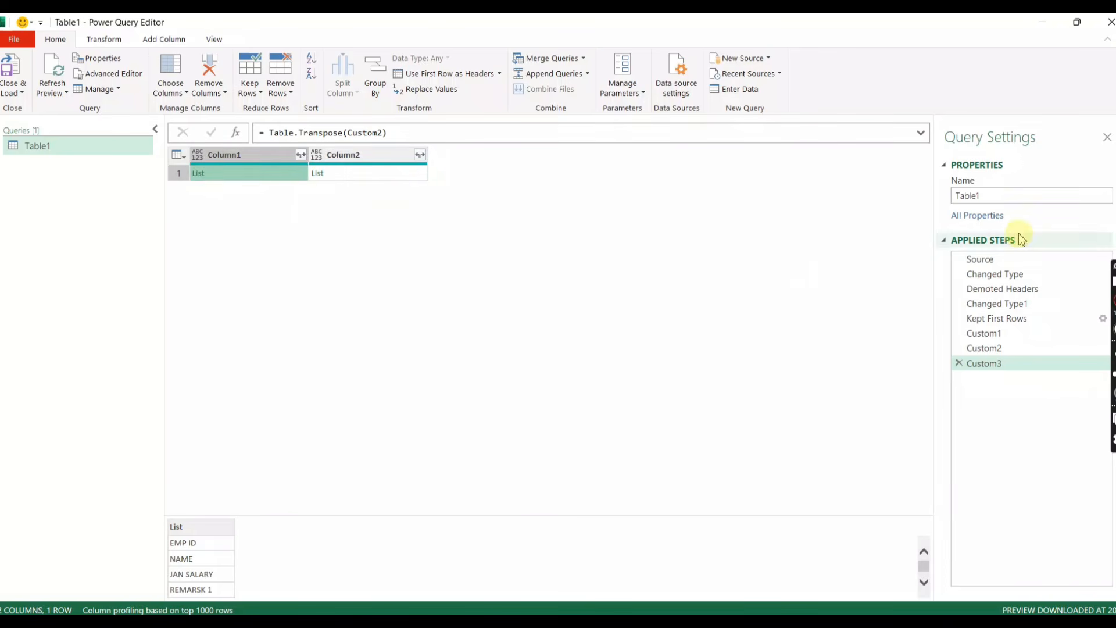
pyautogui.click(993, 260)
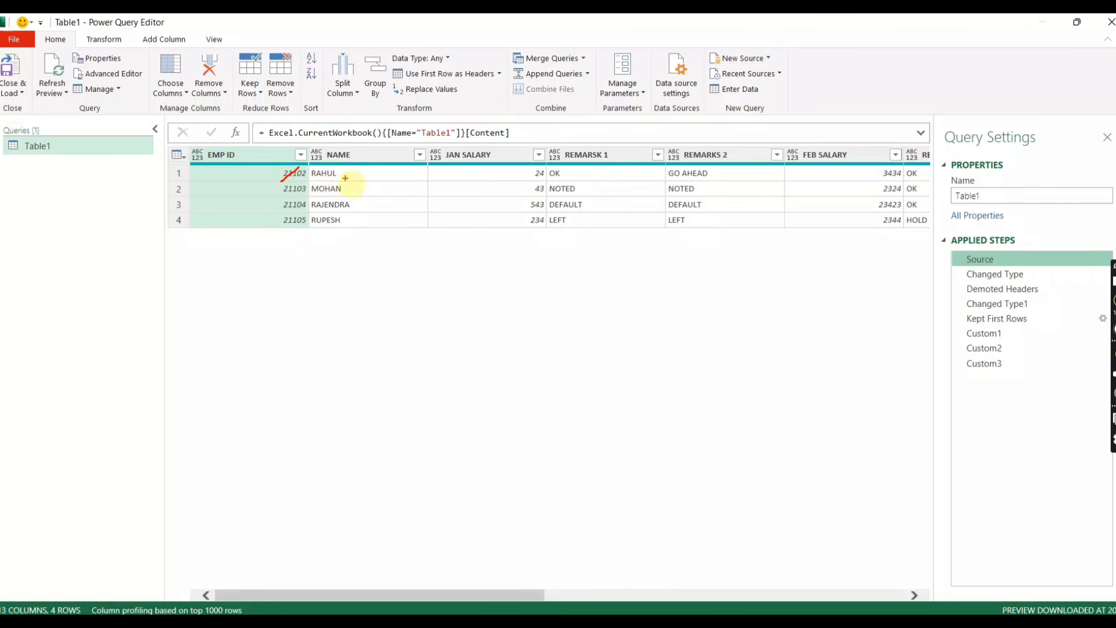
pyautogui.moveTo(477, 175); pyautogui.dragTo(492, 170)
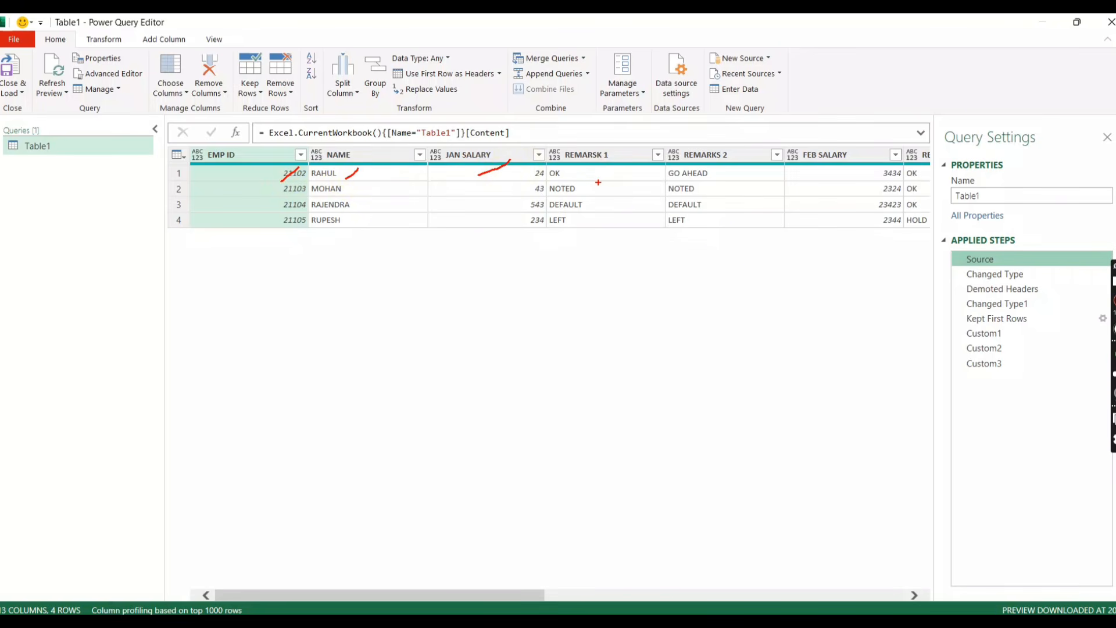
pyautogui.click(968, 365)
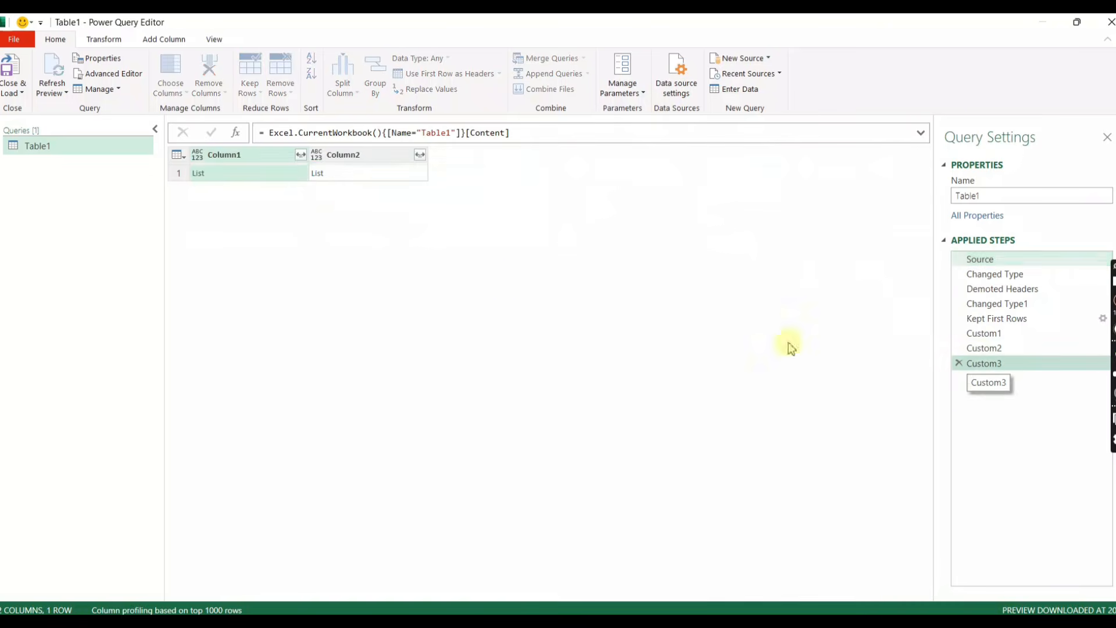
pyautogui.click(263, 177)
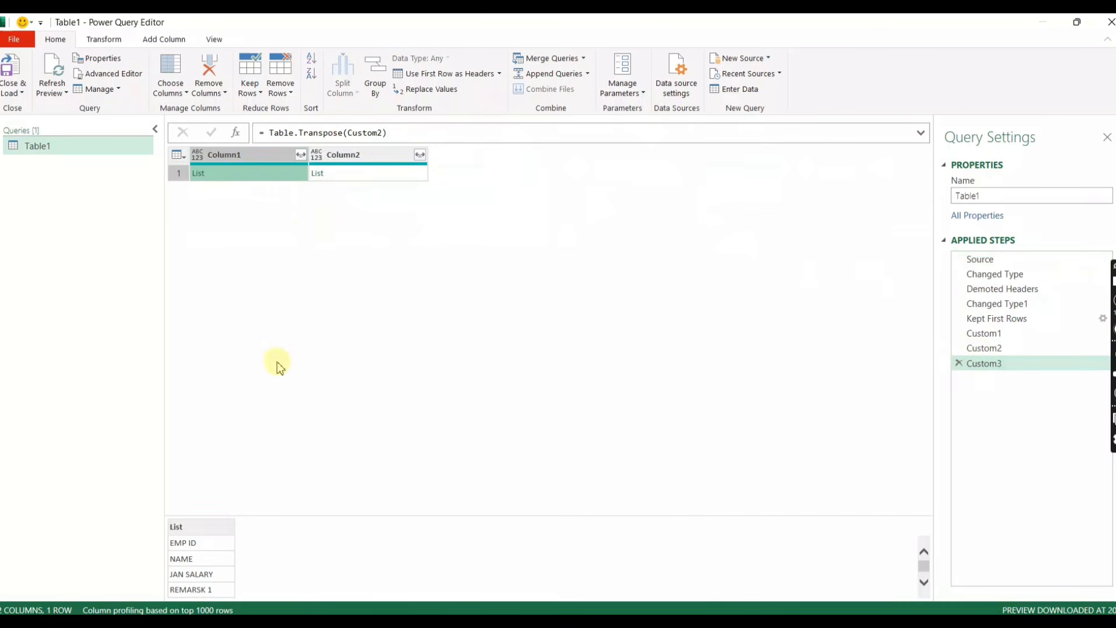
pyautogui.click(303, 231)
pyautogui.click(236, 134)
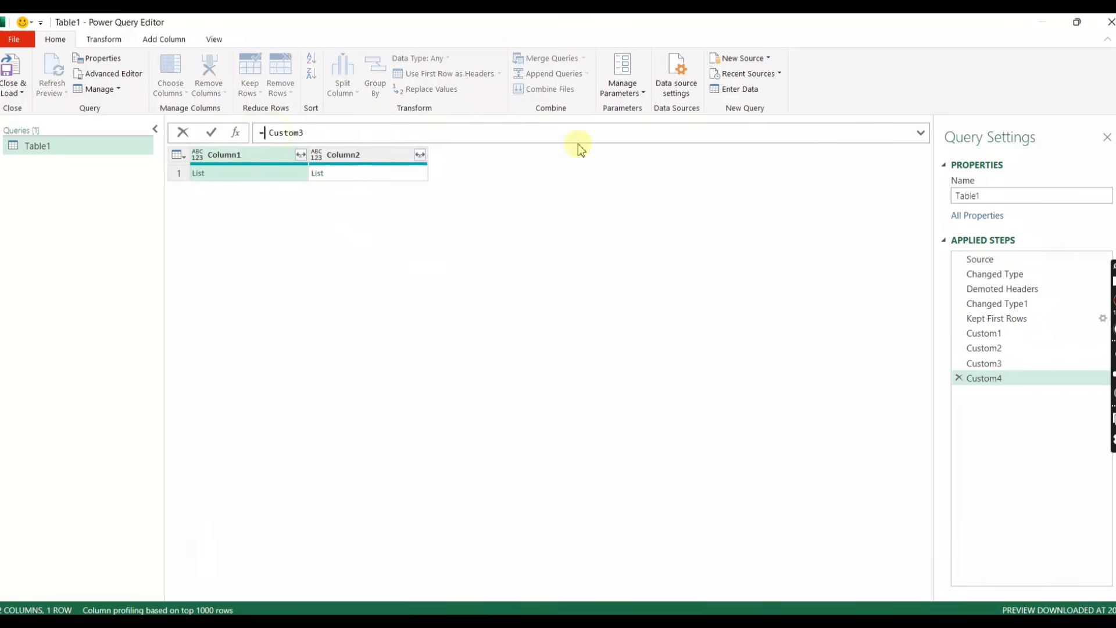
pyautogui.click(958, 377)
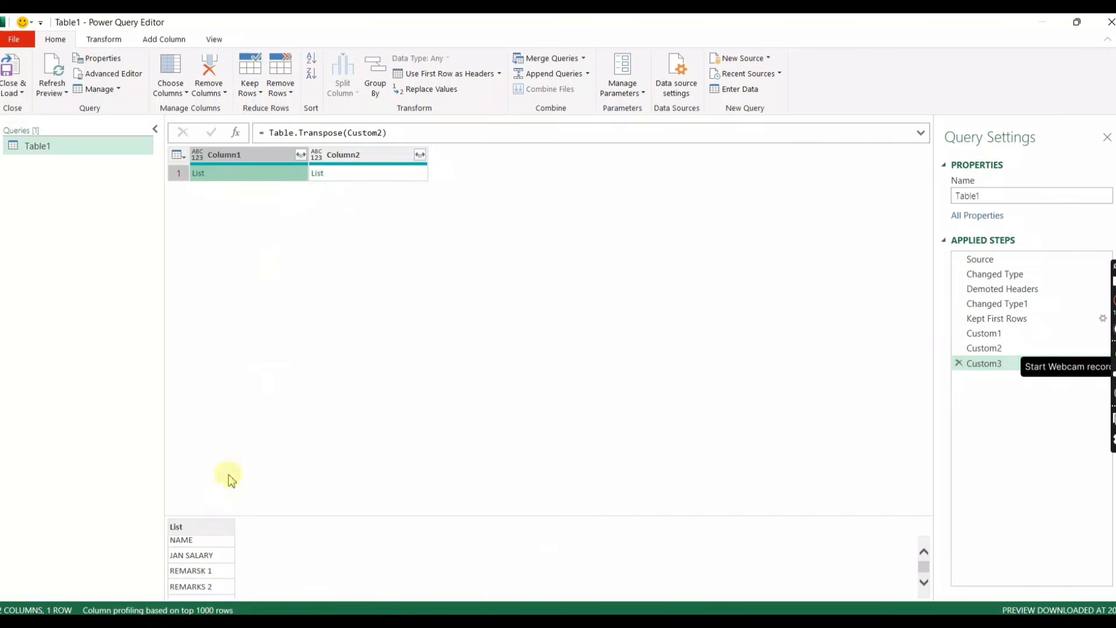
# - Insert a new step after Custom3 and begin a Table.AddColumn formula on Custom3 with the new column name "gdg"
pyautogui.click(338, 176)
pyautogui.scroll(2, 206, 556)
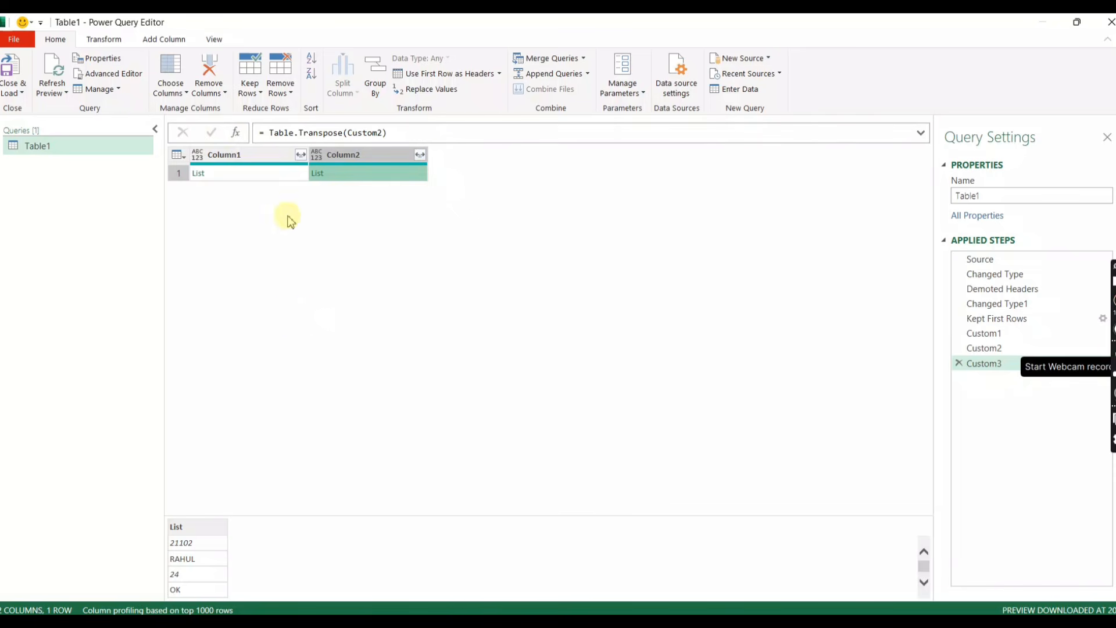
pyautogui.click(236, 132)
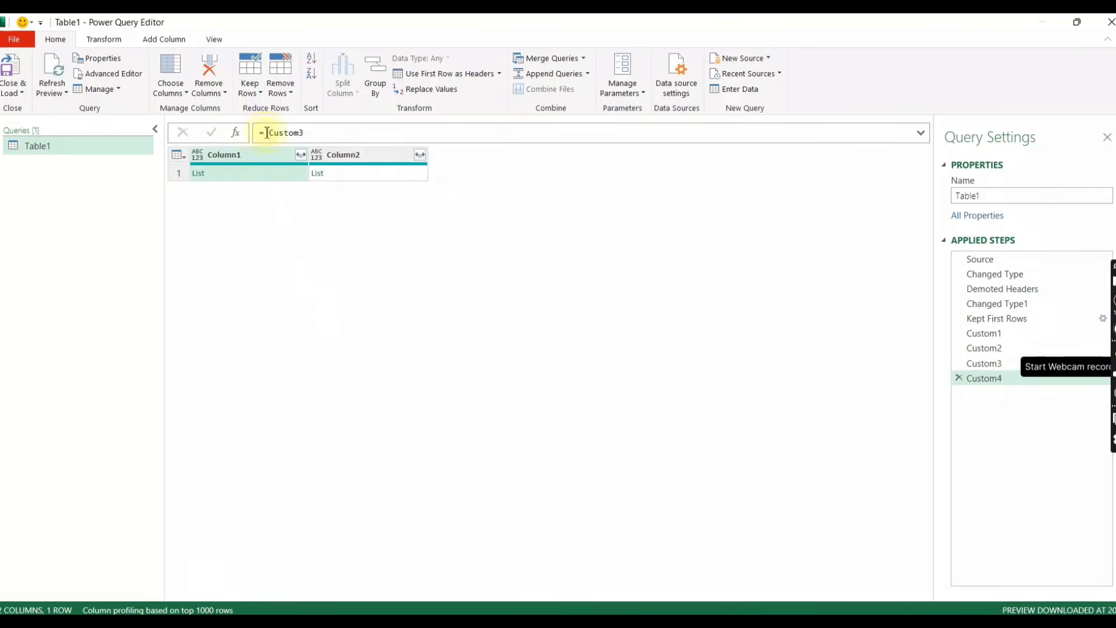
pyautogui.click(267, 133)
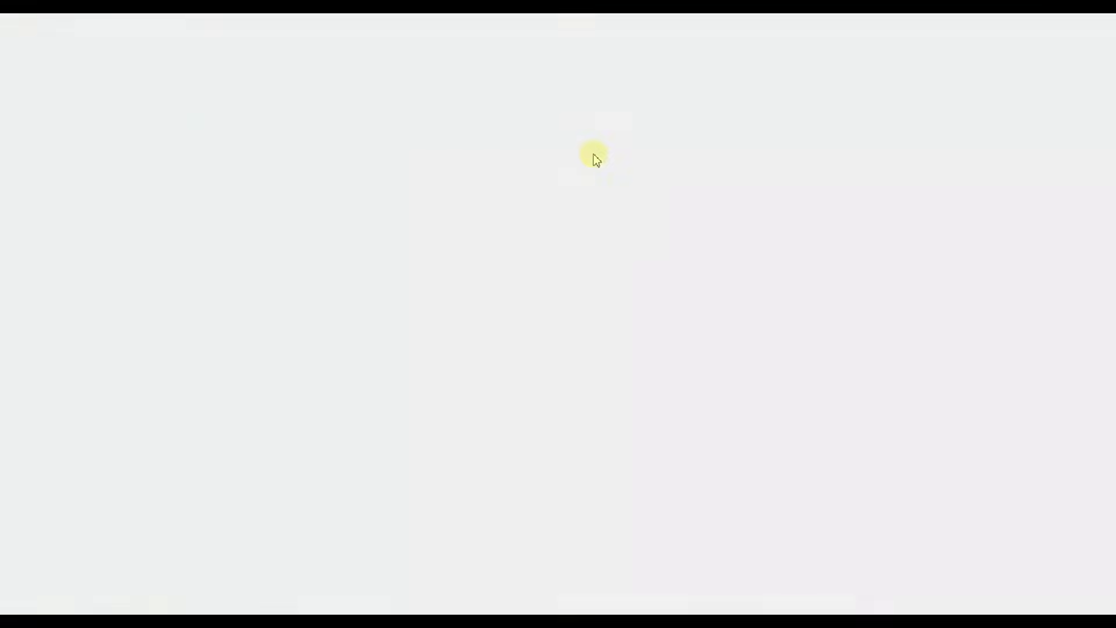
pyautogui.write('tabl')
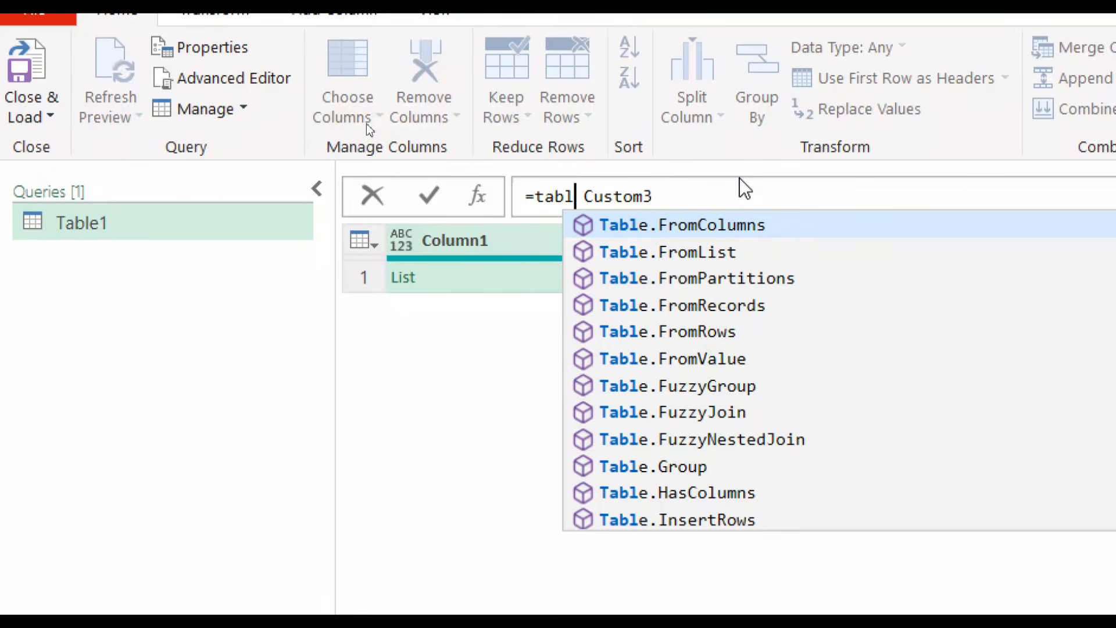
pyautogui.write('ead')
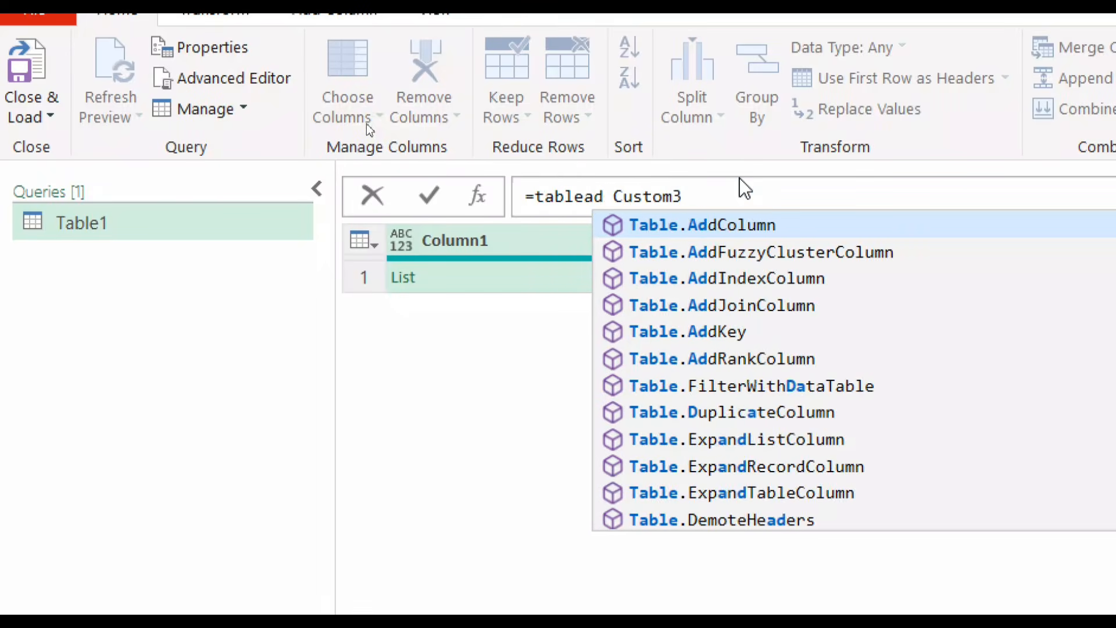
pyautogui.press('Tab')
pyautogui.press('BackSpace')
pyautogui.write('(')
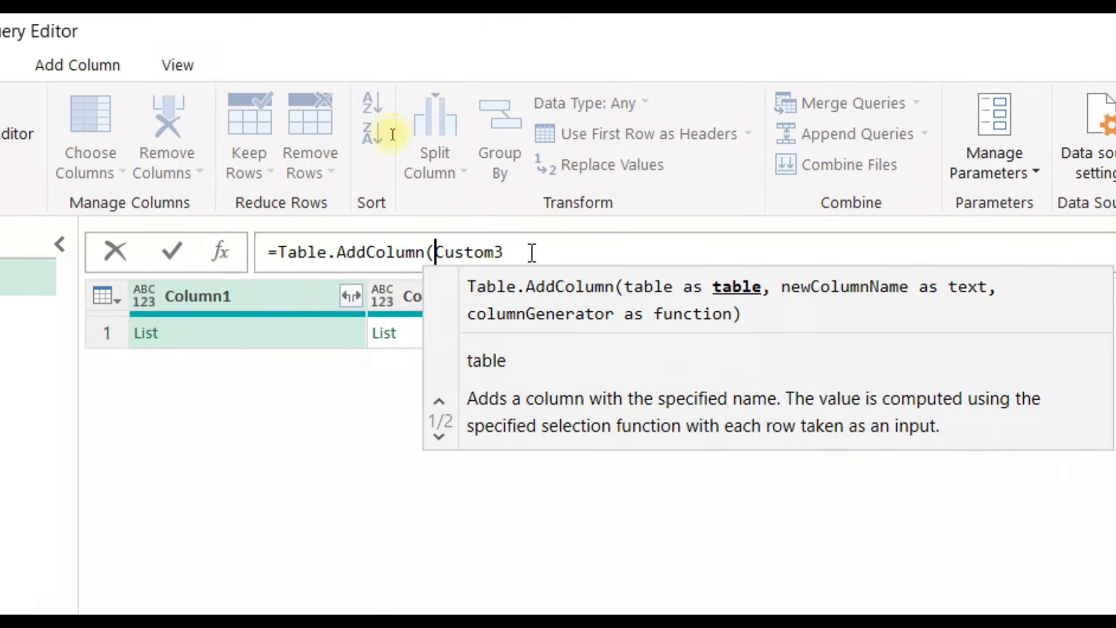
pyautogui.click(531, 253)
pyautogui.write(',')
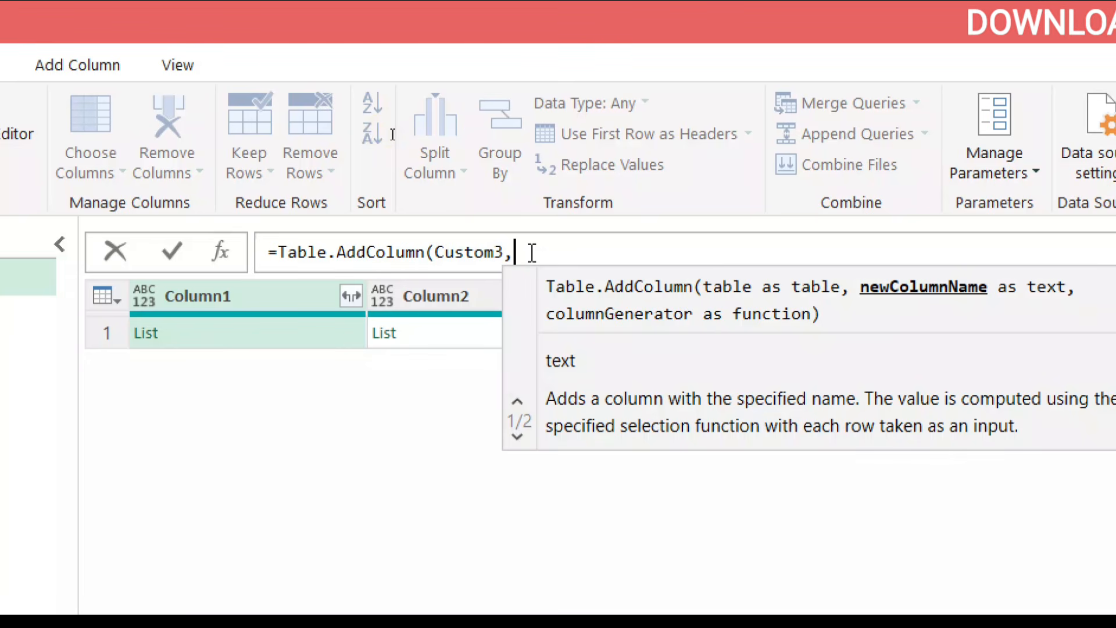
pyautogui.hotkey('ctrl', 'a')
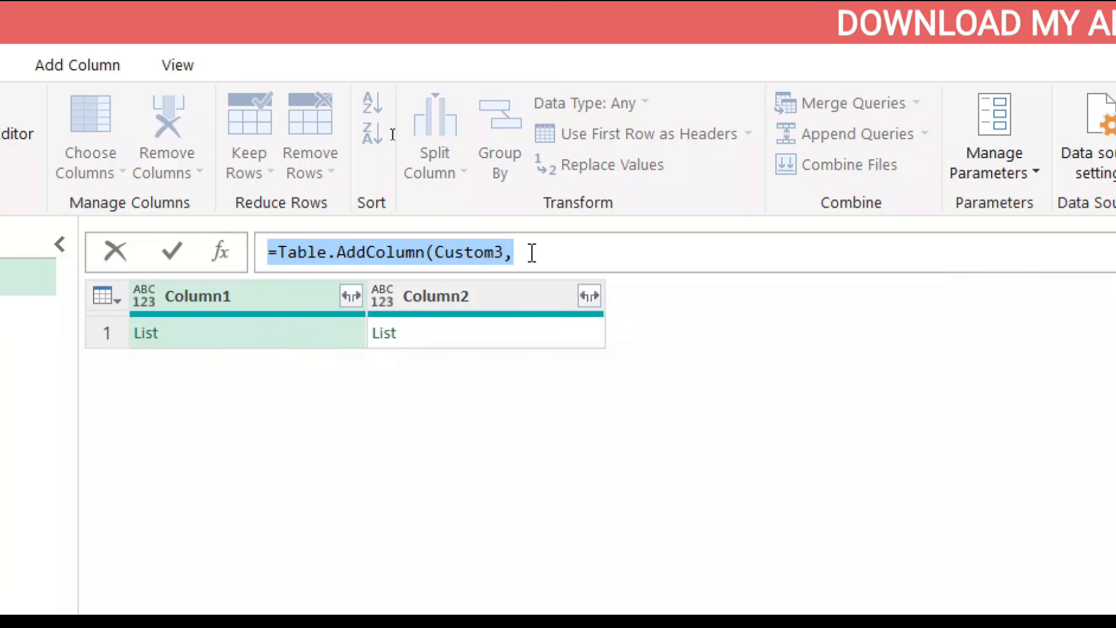
pyautogui.click(532, 253)
pyautogui.write('"gdg",')
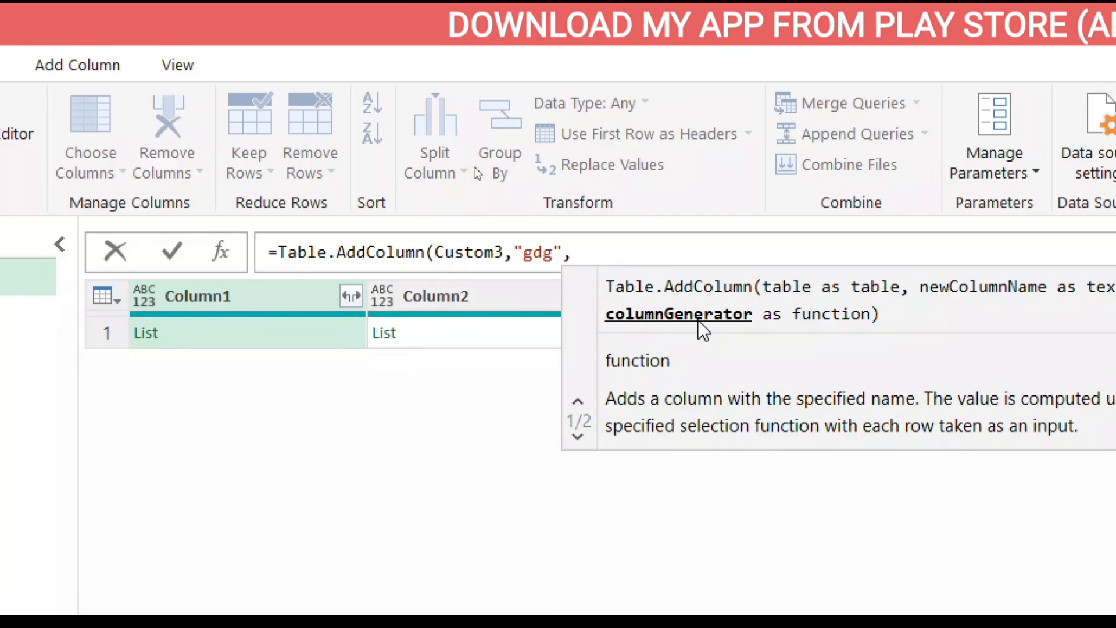
# - Continue the Table.AddColumn formula with each Table.FromColumns( as the column generator
pyautogui.write('each')
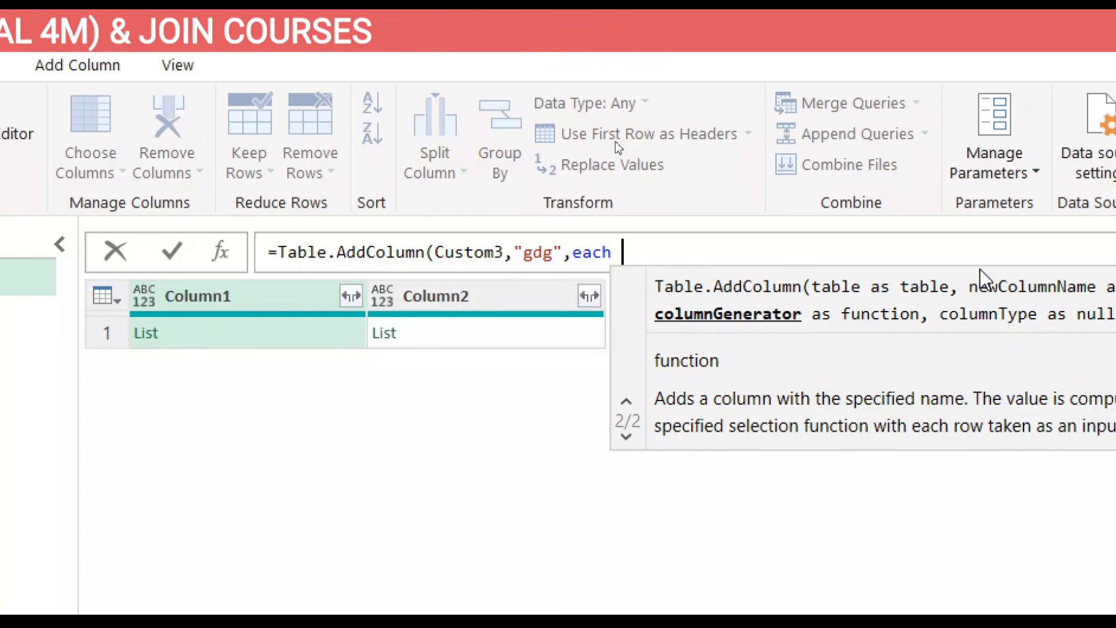
pyautogui.write('t')
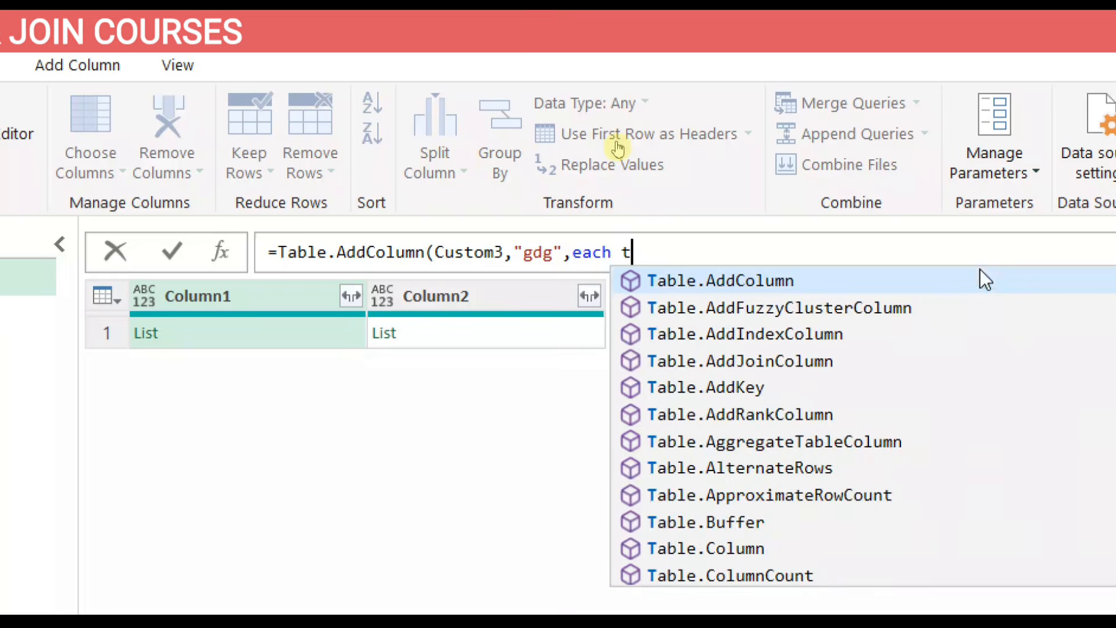
pyautogui.write('a')
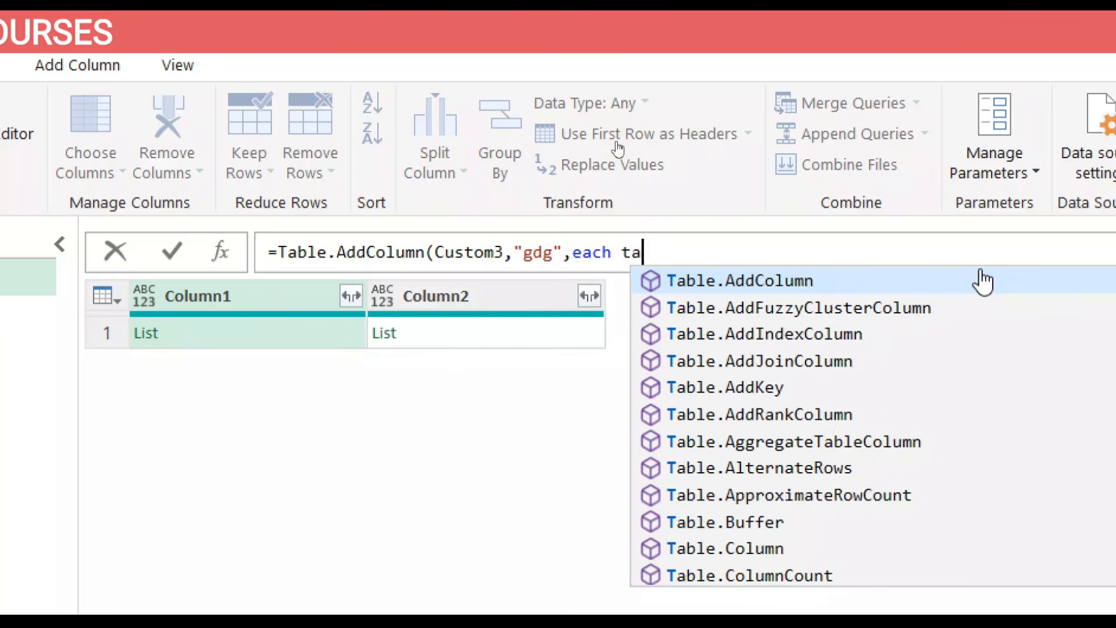
pyautogui.press('BackSpace')
pyautogui.write('ablef')
pyautogui.write('rom')
pyautogui.press('Tab')
pyautogui.write('(')
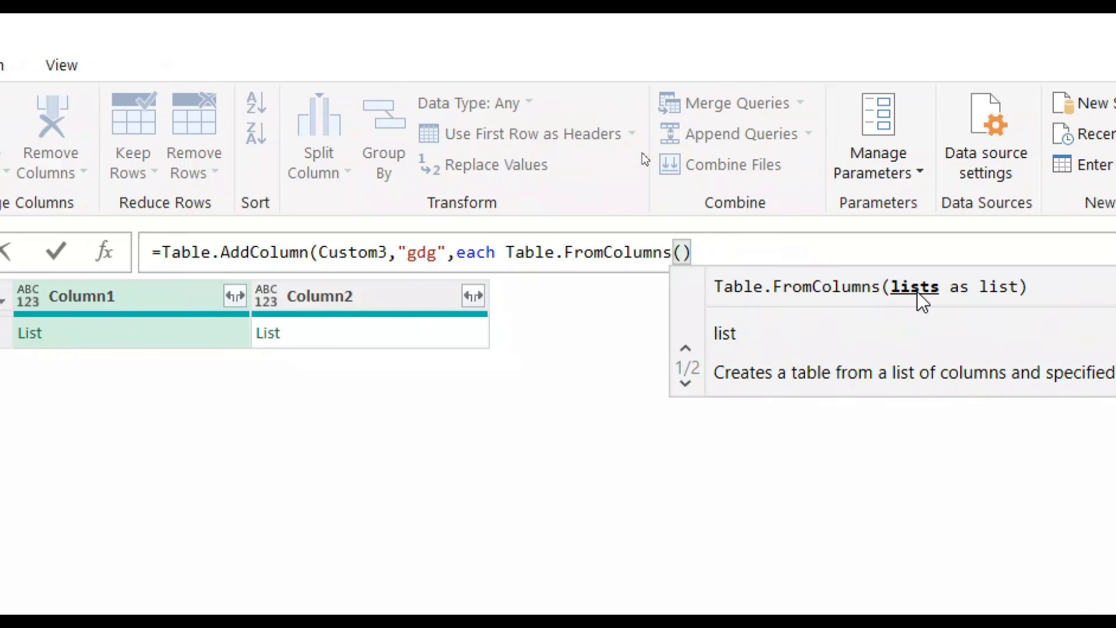
# - Pass the list {[Column1],[Column2]} to Table.FromColumns and apply the completed Table.AddColumn formula
pyautogui.write('{')
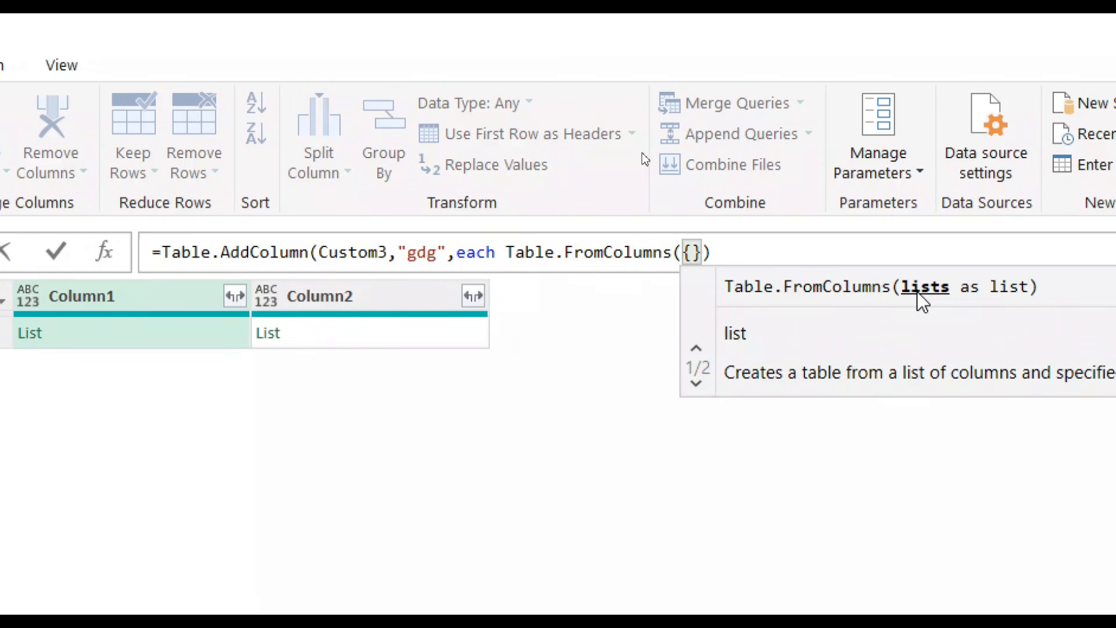
pyautogui.write('[Column1')
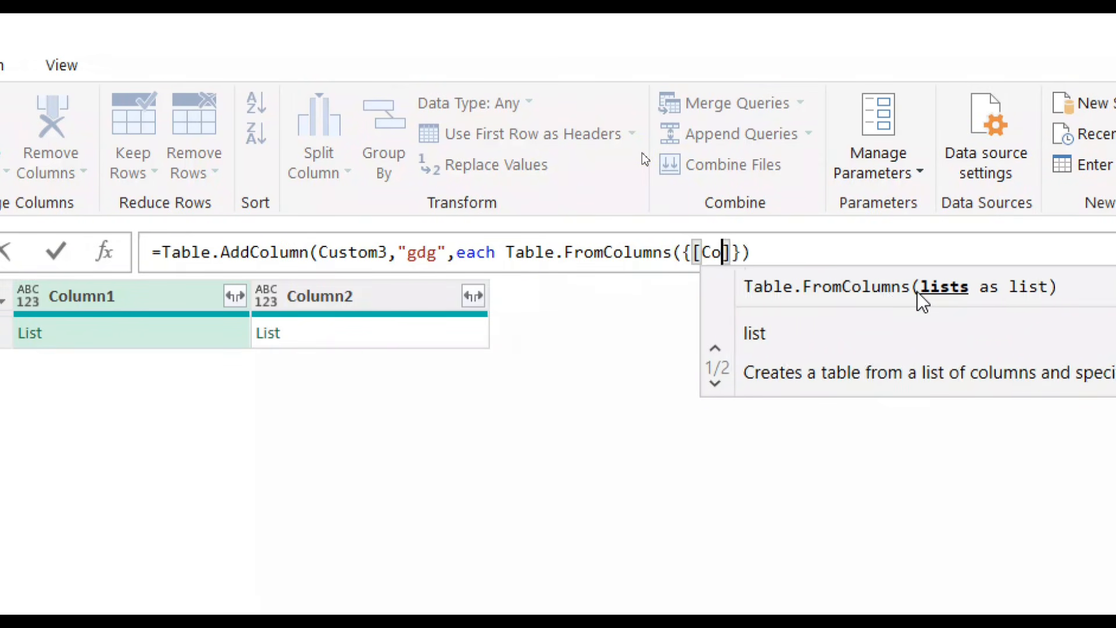
pyautogui.write('],')
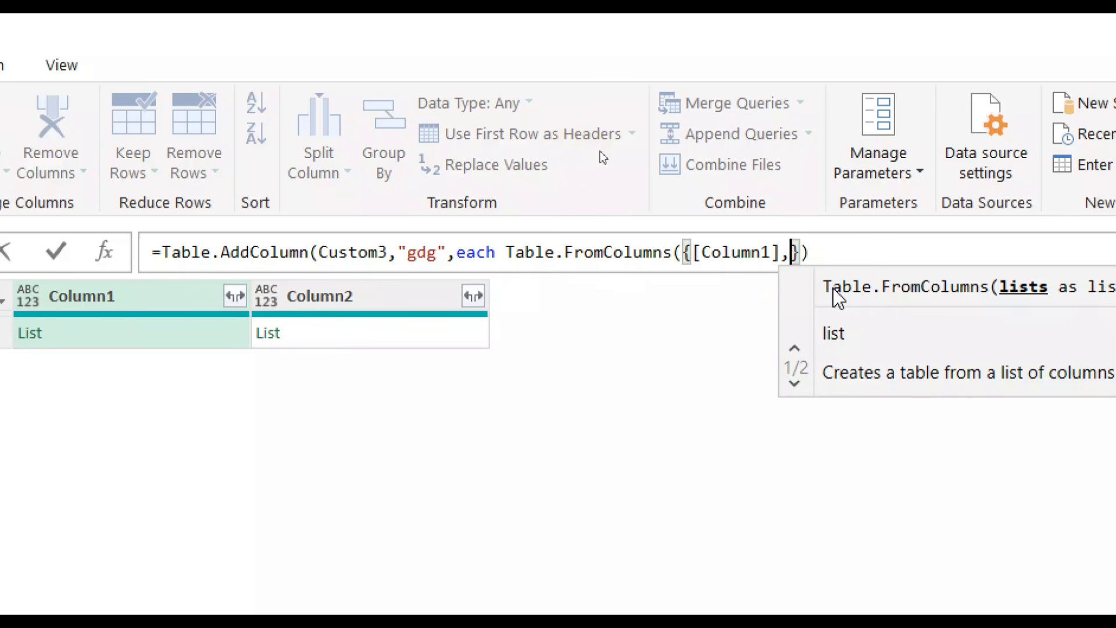
pyautogui.write('[Col')
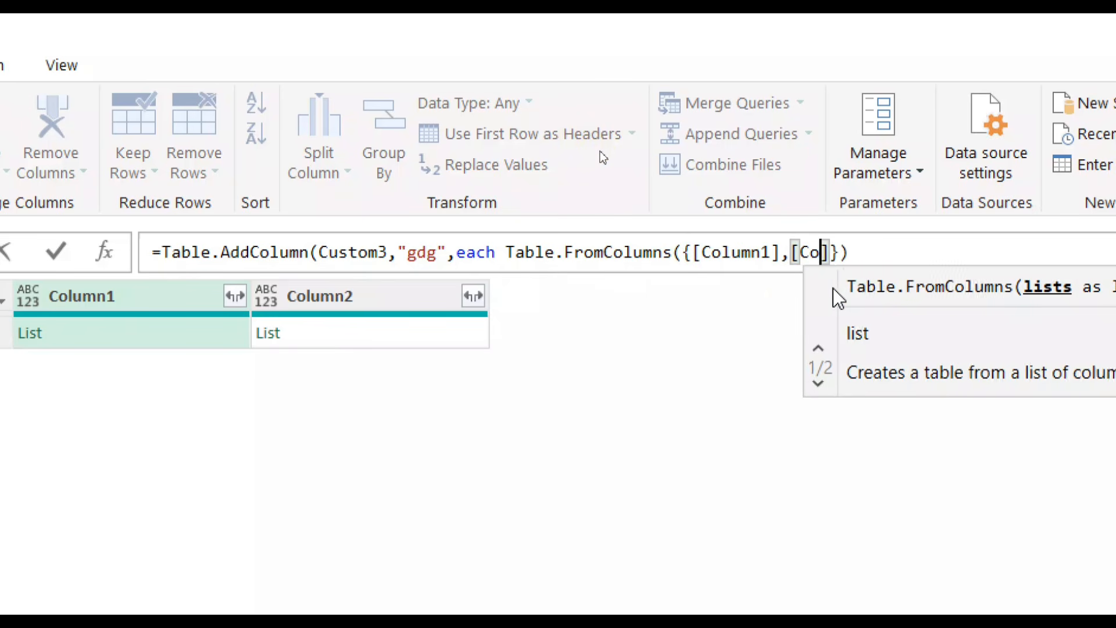
pyautogui.write('umn2]')
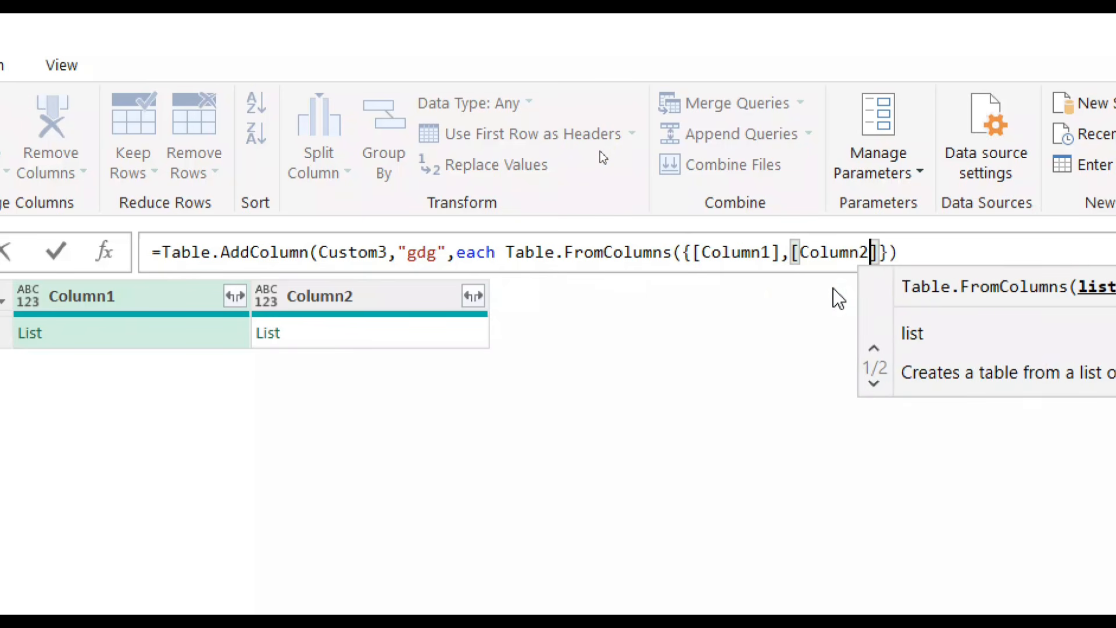
pyautogui.write('}))')
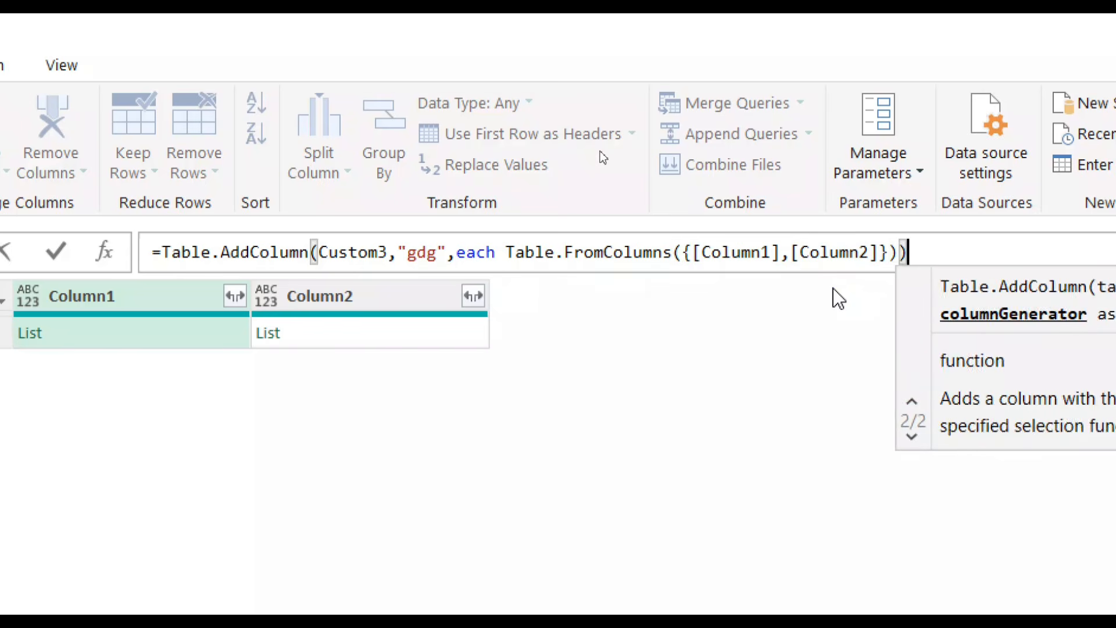
pyautogui.press('Return')
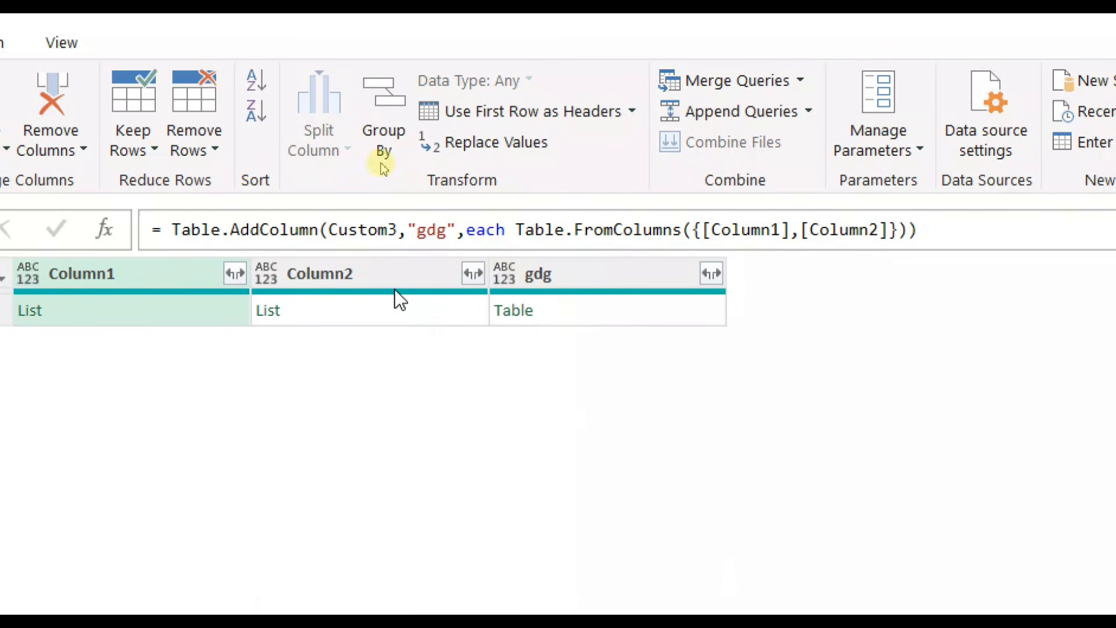
# - Preview the lists in Column1 and Column2 and the combined table in the gdg column
pyautogui.click(404, 308)
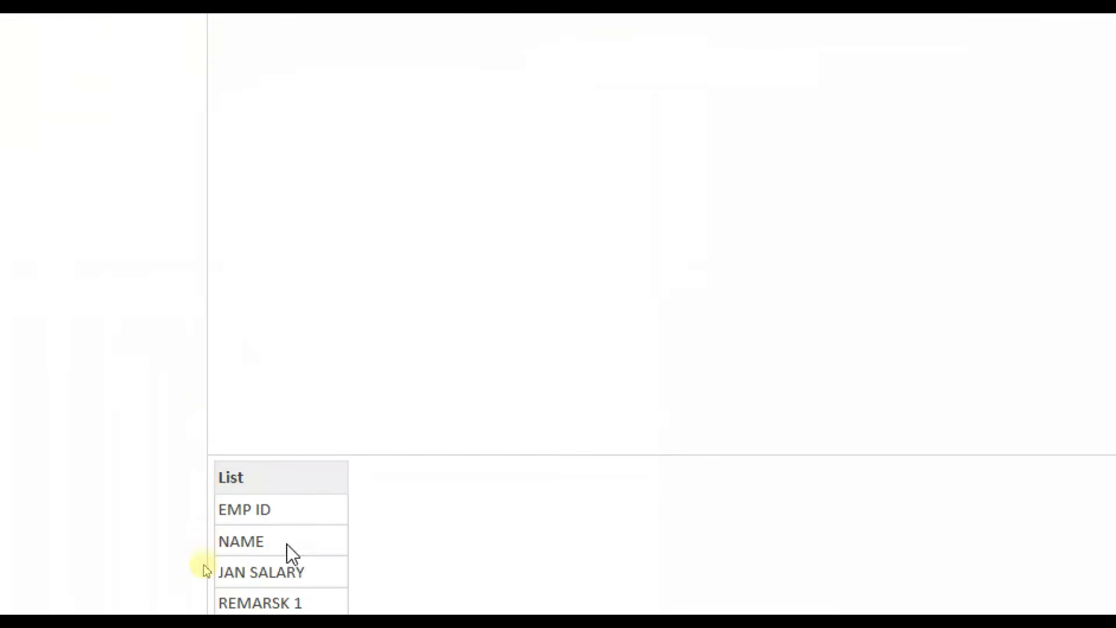
pyautogui.click(616, 119)
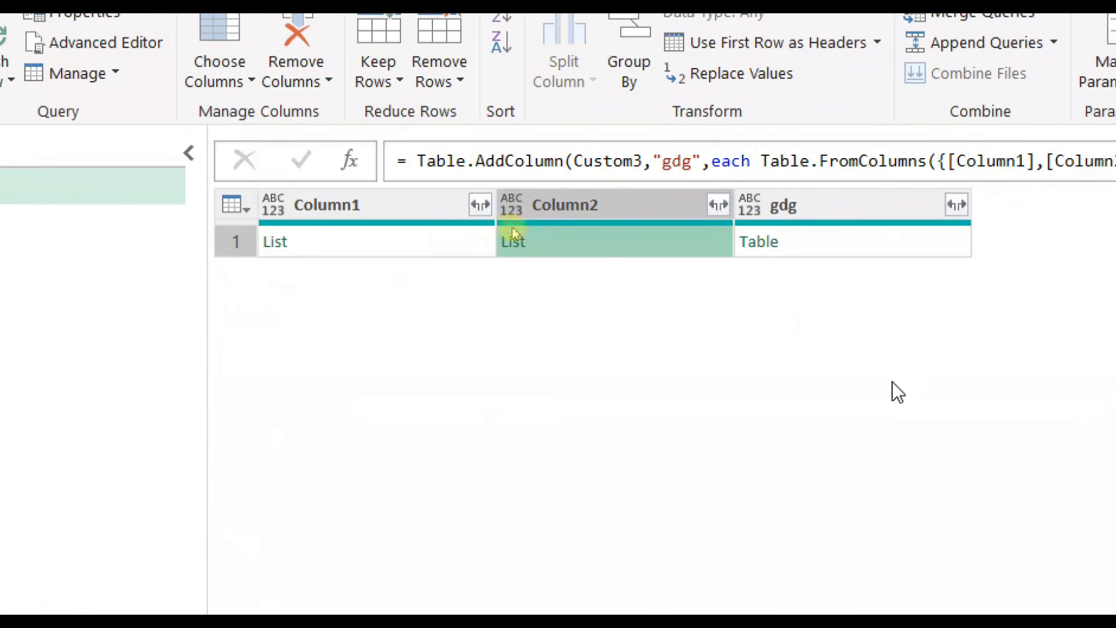
pyautogui.click(793, 241)
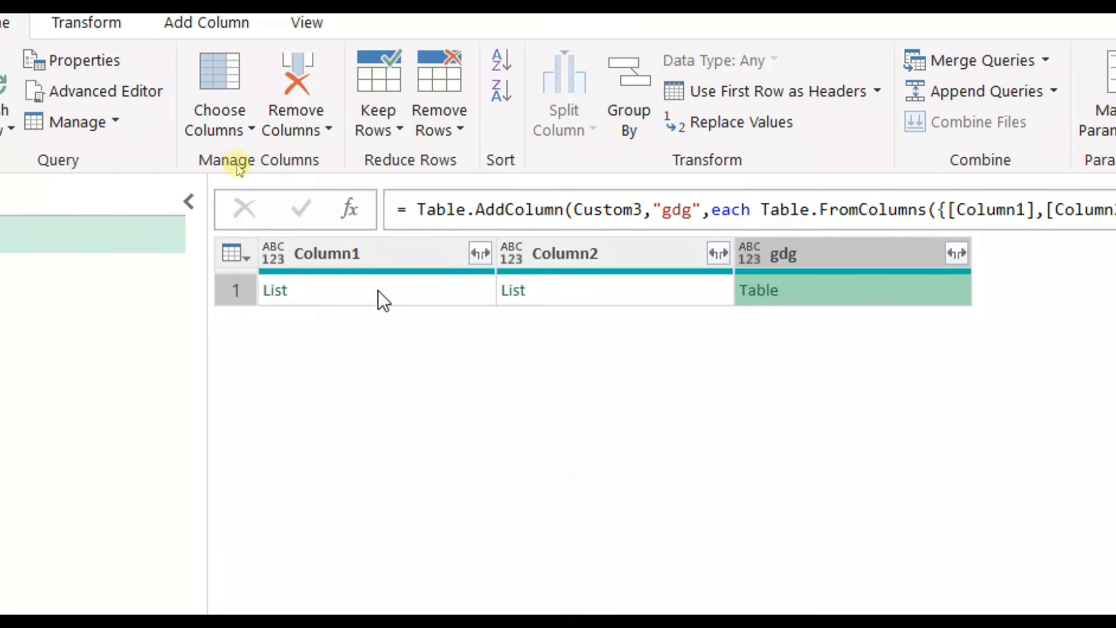
pyautogui.click(359, 288)
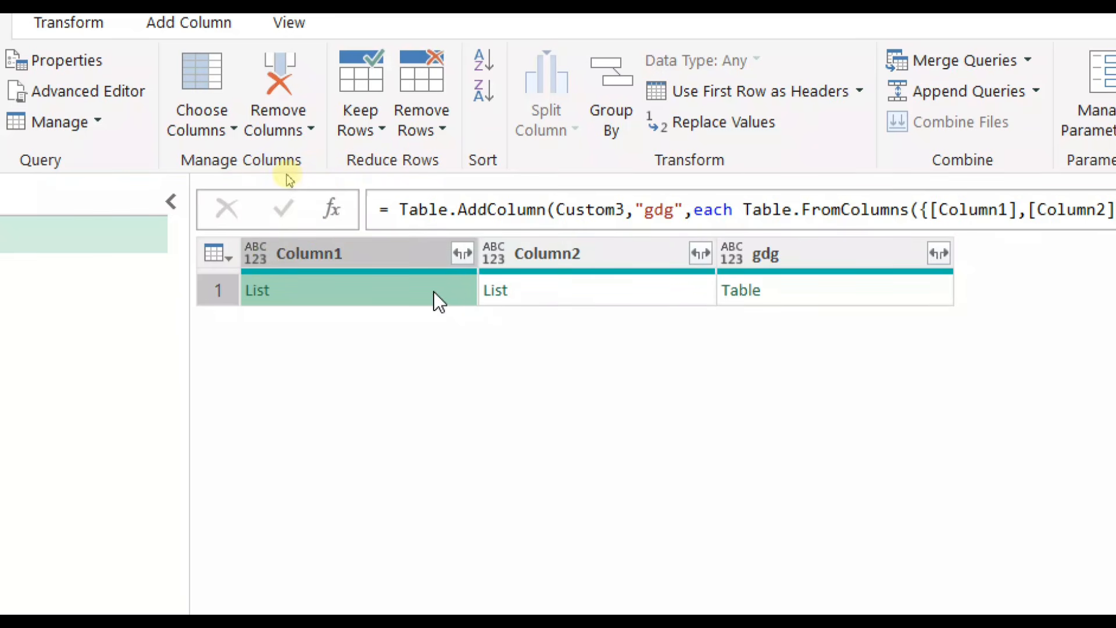
pyautogui.click(800, 287)
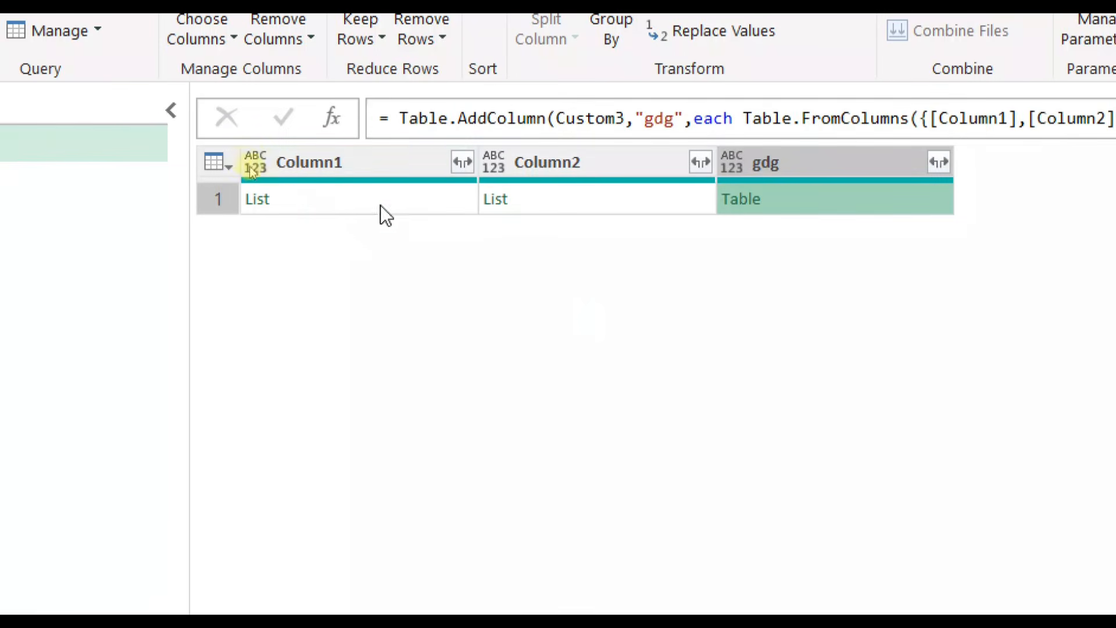
# - Remove Column1 and Column2 together so that only the gdg column is kept
pyautogui.click(451, 169)
pyautogui.keyDown('ctrl'); pyautogui.click(591, 170); pyautogui.keyUp('ctrl')
pyautogui.rightClick(591, 170)
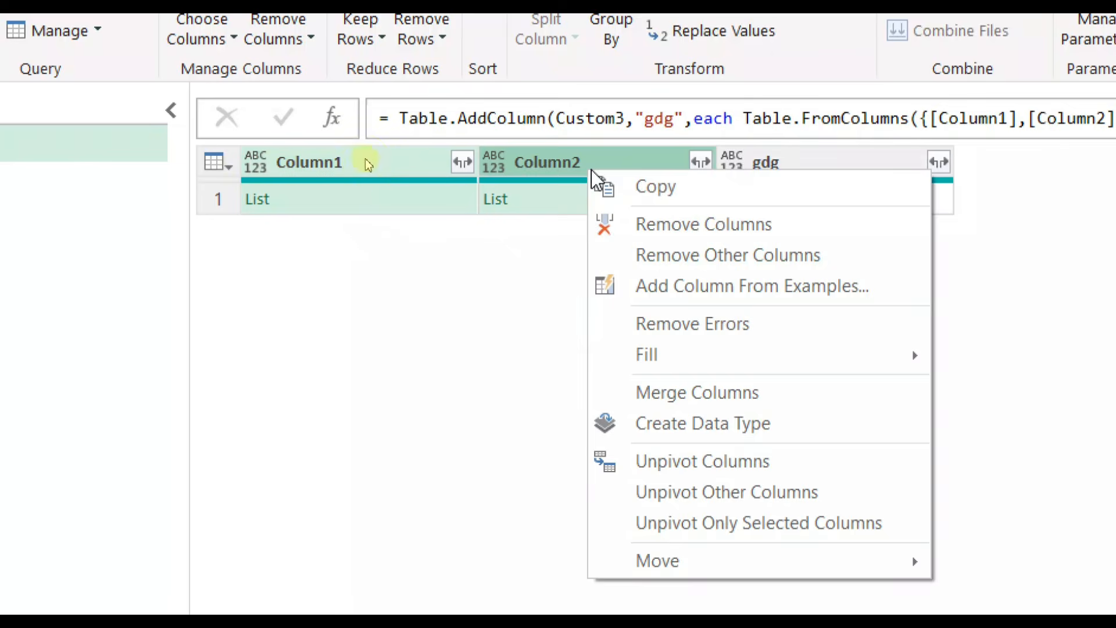
pyautogui.click(651, 224)
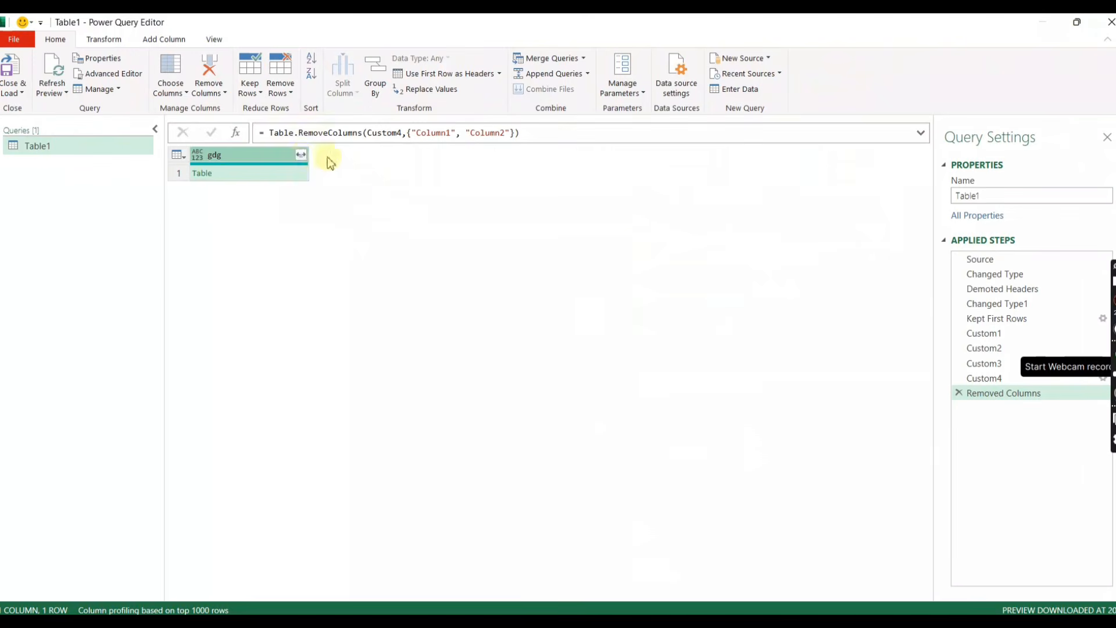
# - Expand the gdg table column into Column1 and Column2 without using the original column name as prefix
pyautogui.click(301, 155)
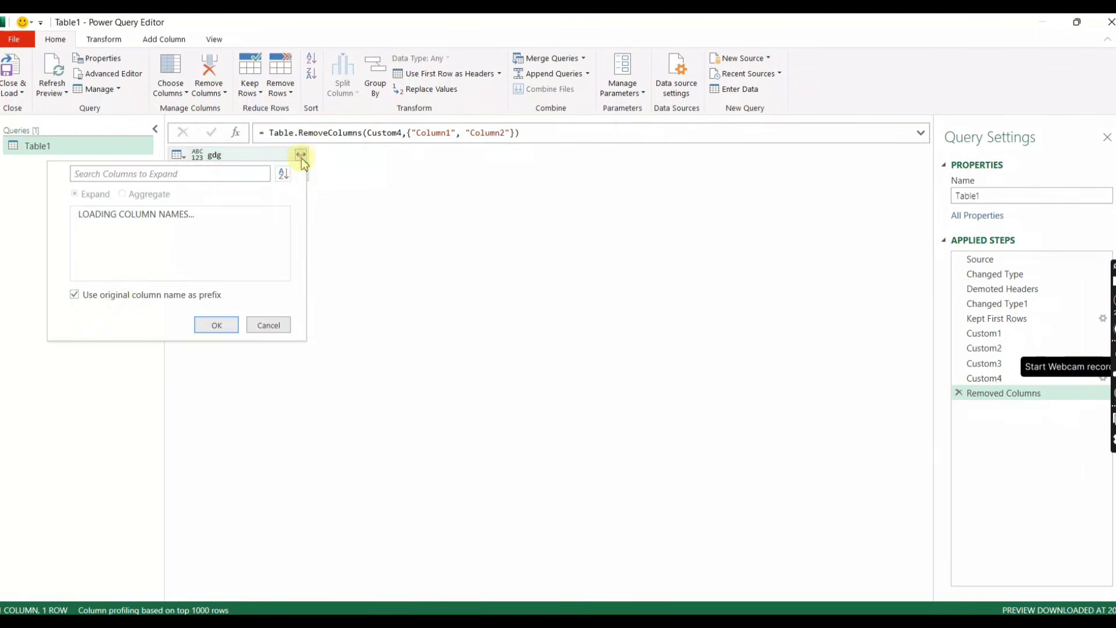
pyautogui.click(121, 302)
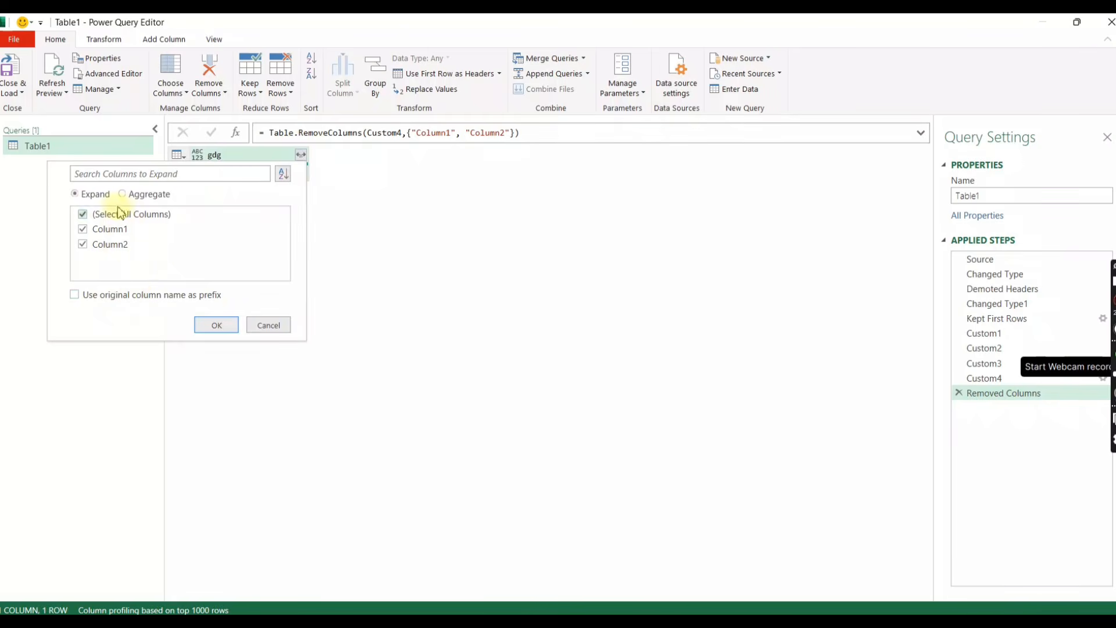
pyautogui.click(218, 327)
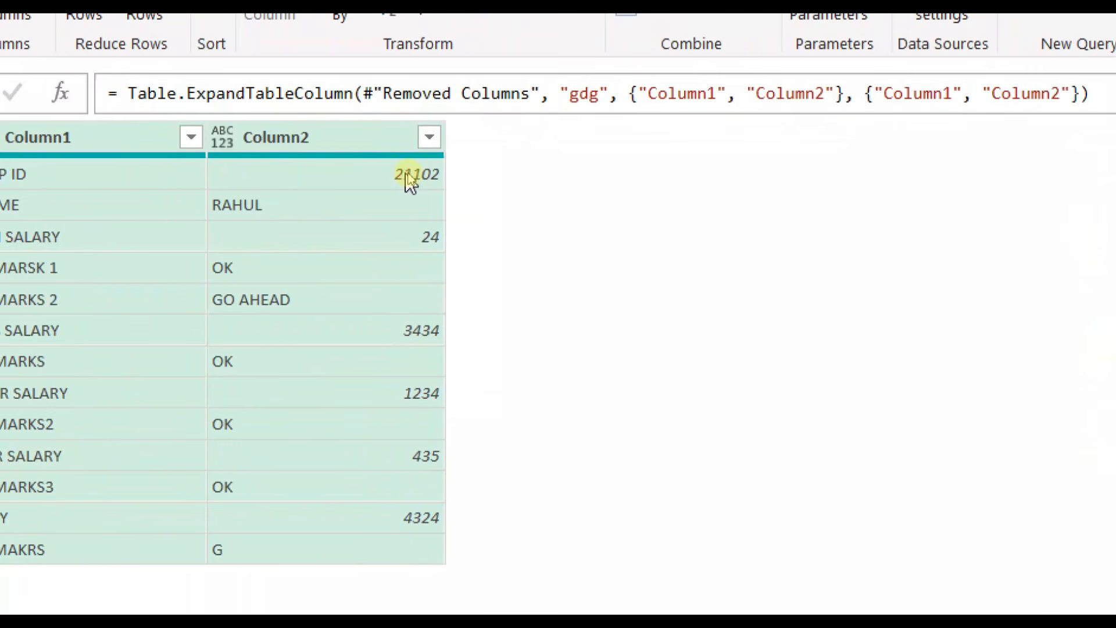
# - Mark the EMP ID, NAME and JAN SALARY pairs in the expanded table on screen, and clear the marks
pyautogui.click(405, 174)
pyautogui.moveTo(401, 177); pyautogui.dragTo(438, 168)
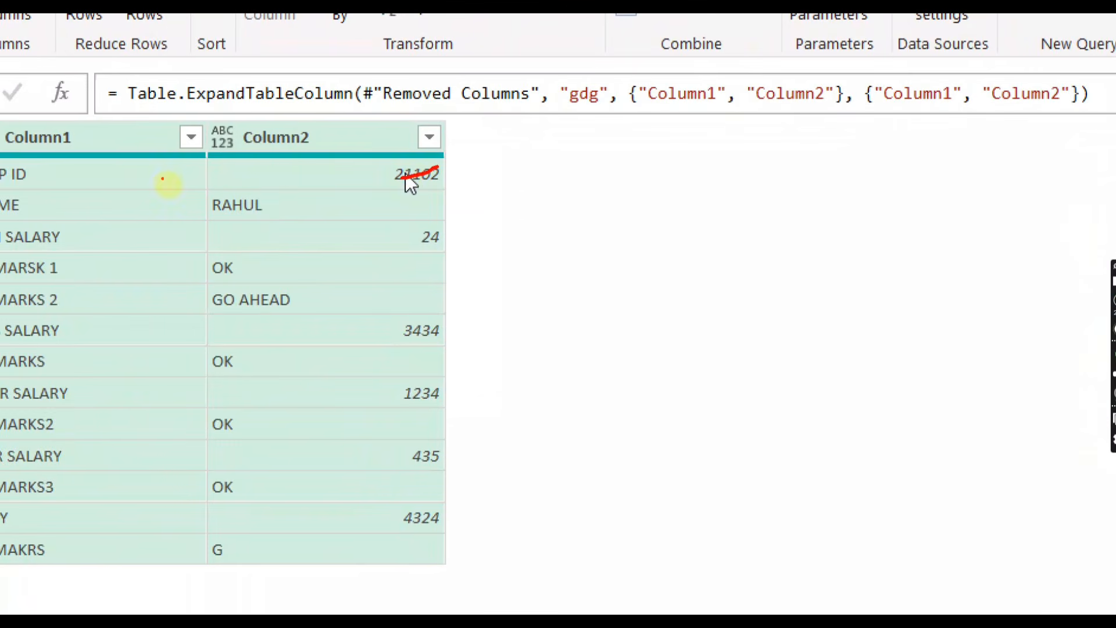
pyautogui.moveTo(11, 175); pyautogui.dragTo(44, 168)
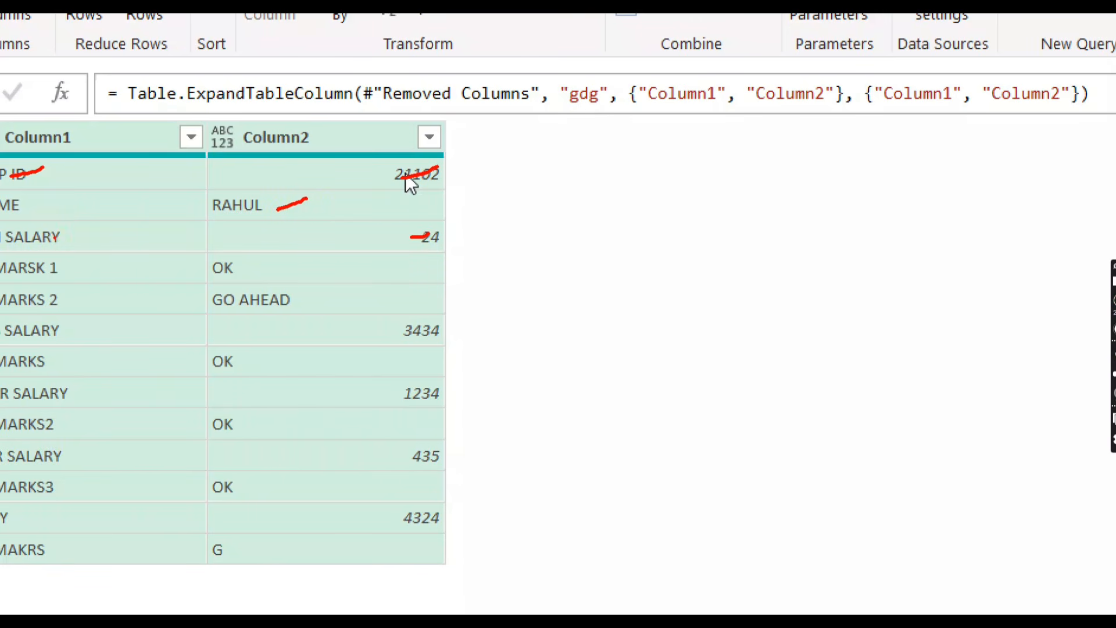
pyautogui.moveTo(17, 243); pyautogui.dragTo(70, 228)
pyautogui.press('Escape')
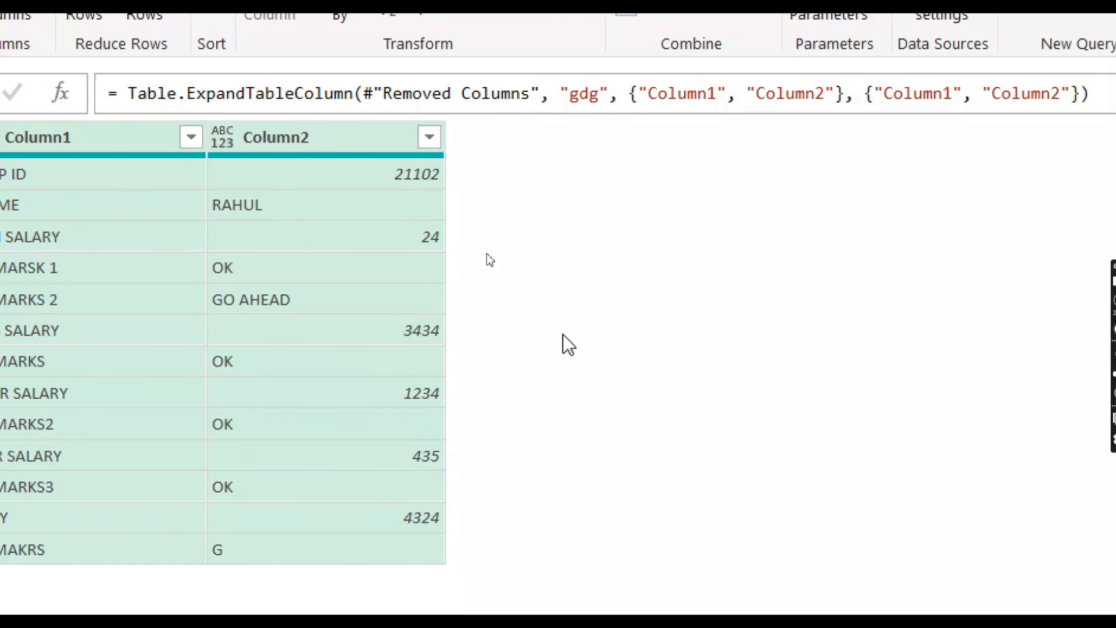
pyautogui.hotkey('ctrl', '4')
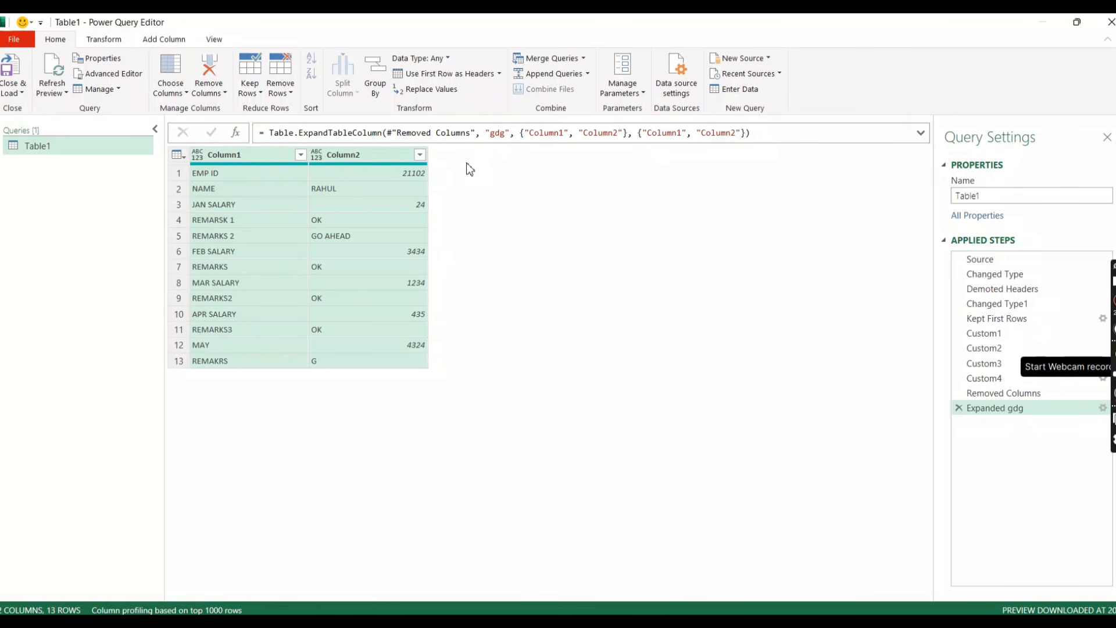
# - Review the full M code of the Table1 query in the Advanced Editor and close it without changes
pyautogui.click(161, 42)
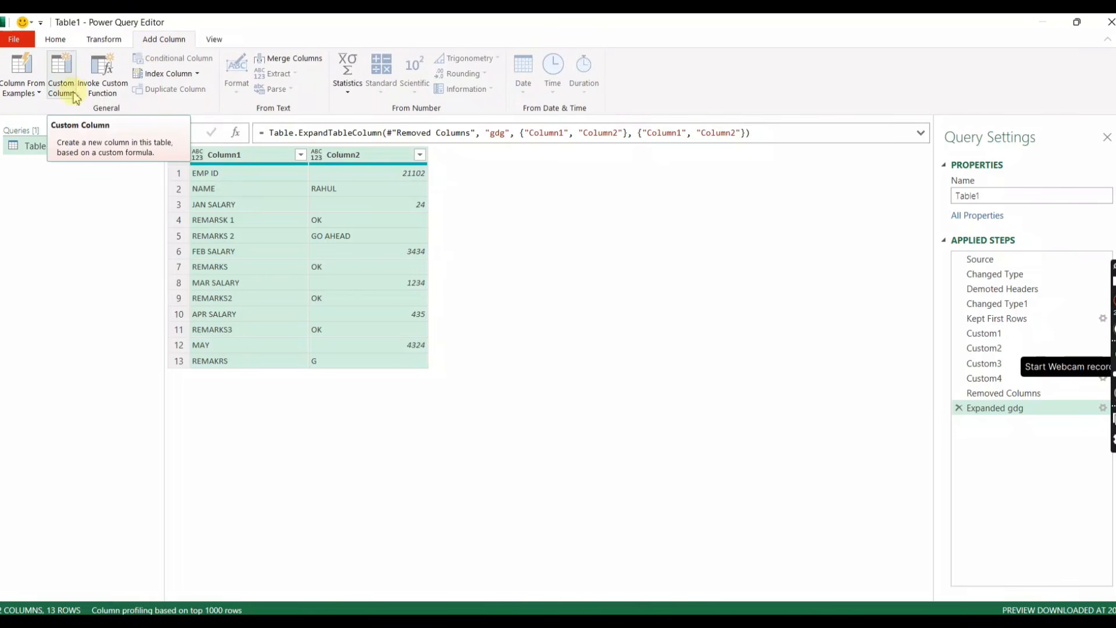
pyautogui.click(214, 39)
pyautogui.click(409, 81)
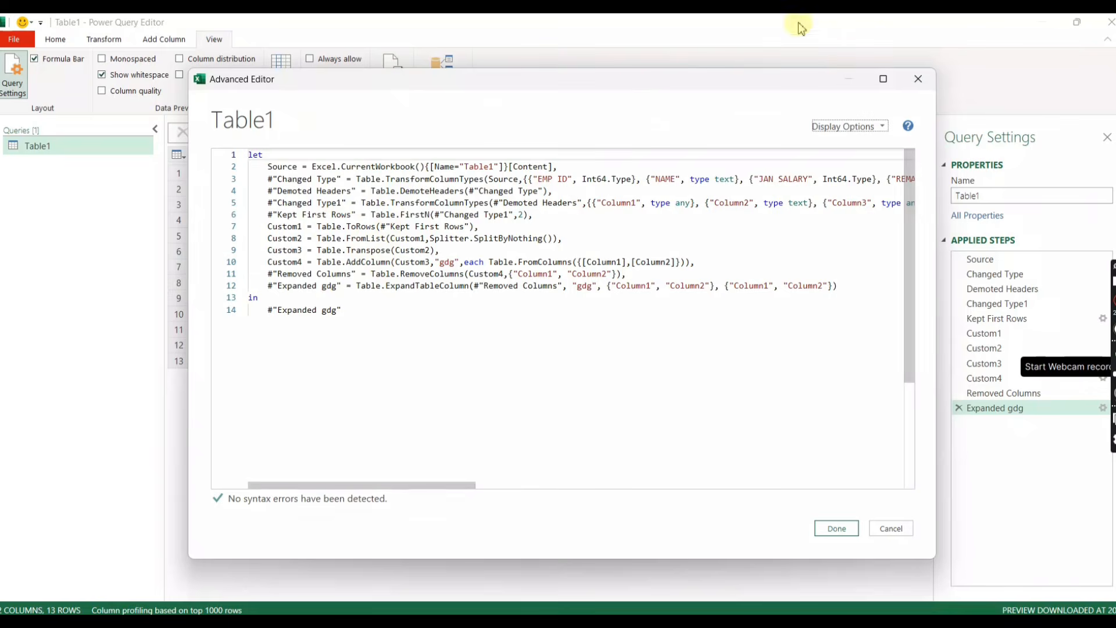
pyautogui.click(915, 81)
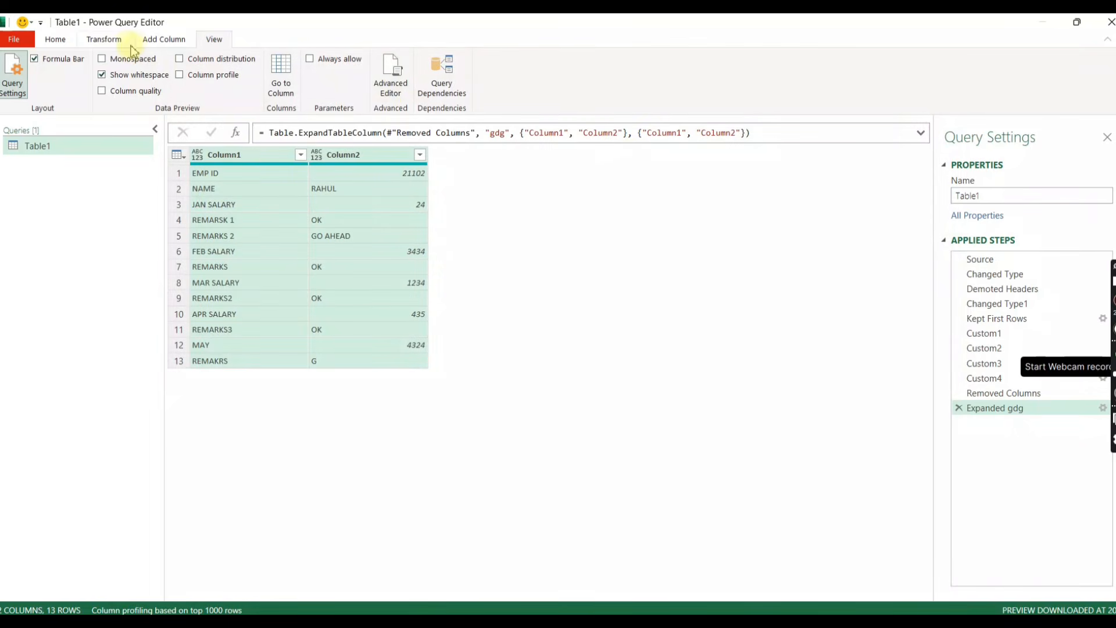
# - Start a new custom column, move its dialog clear of the table data and begin the formula with if
pyautogui.click(157, 40)
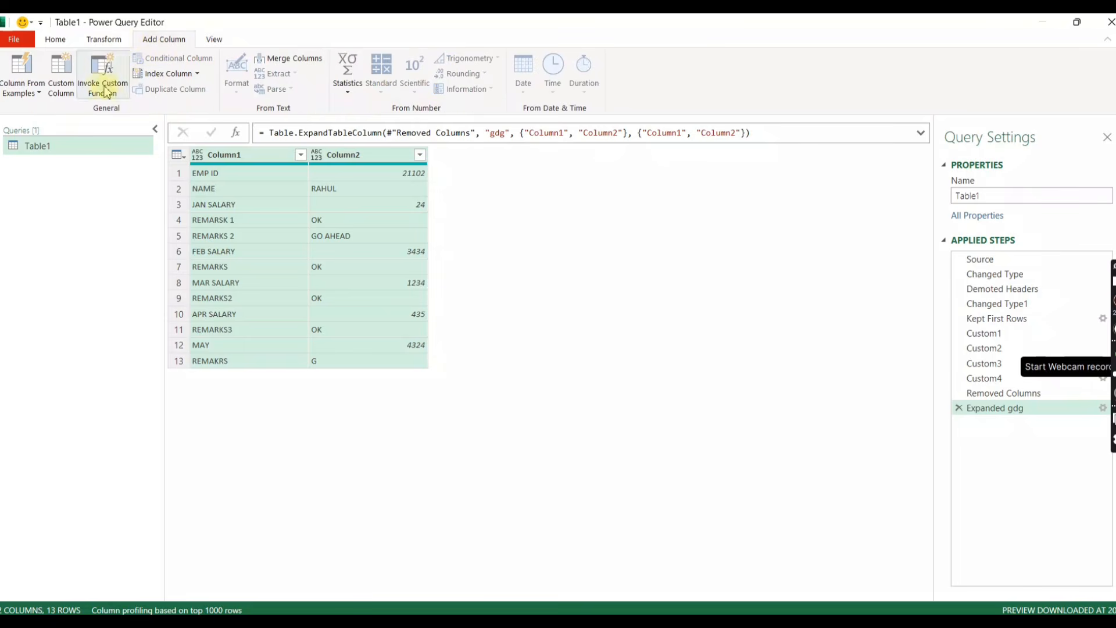
pyautogui.click(68, 87)
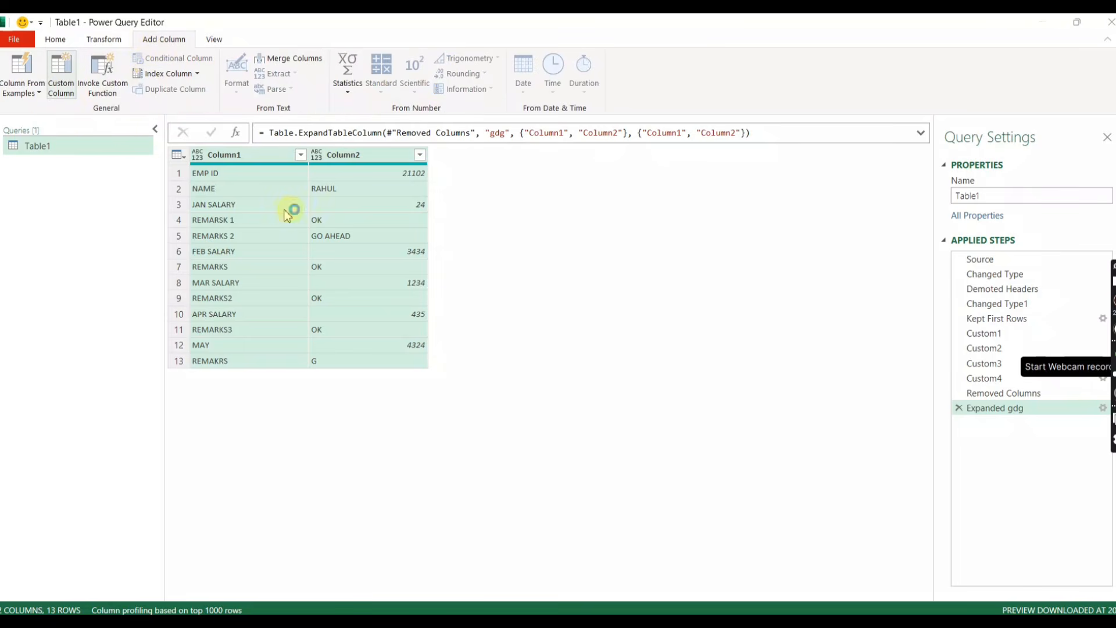
pyautogui.moveTo(411, 182); pyautogui.dragTo(497, 305)
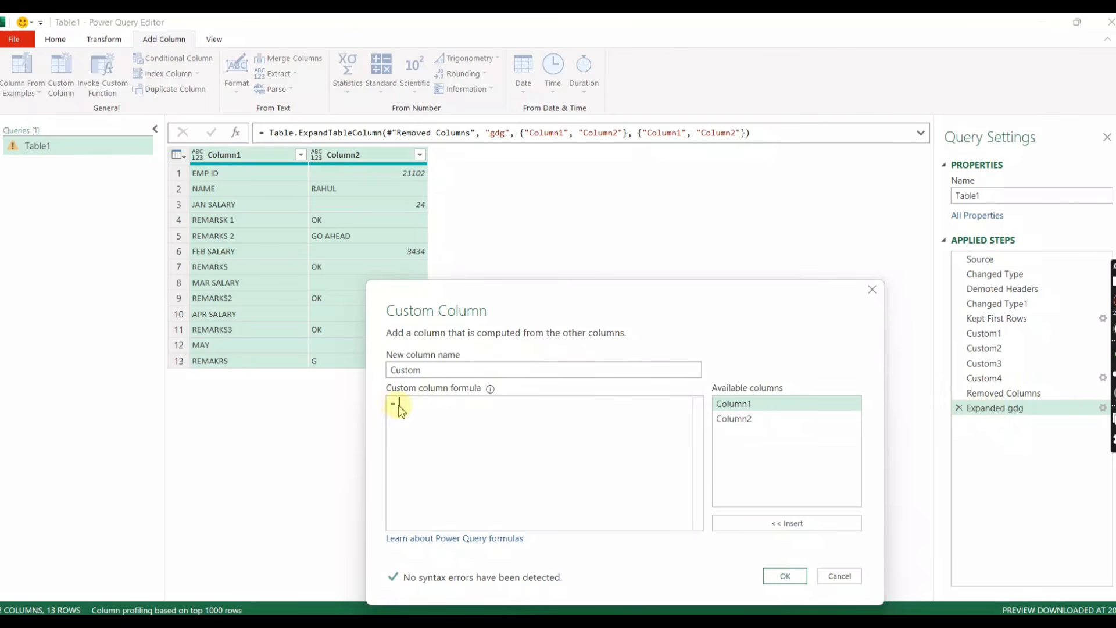
pyautogui.click(398, 405)
pyautogui.moveTo(444, 328); pyautogui.dragTo(465, 302)
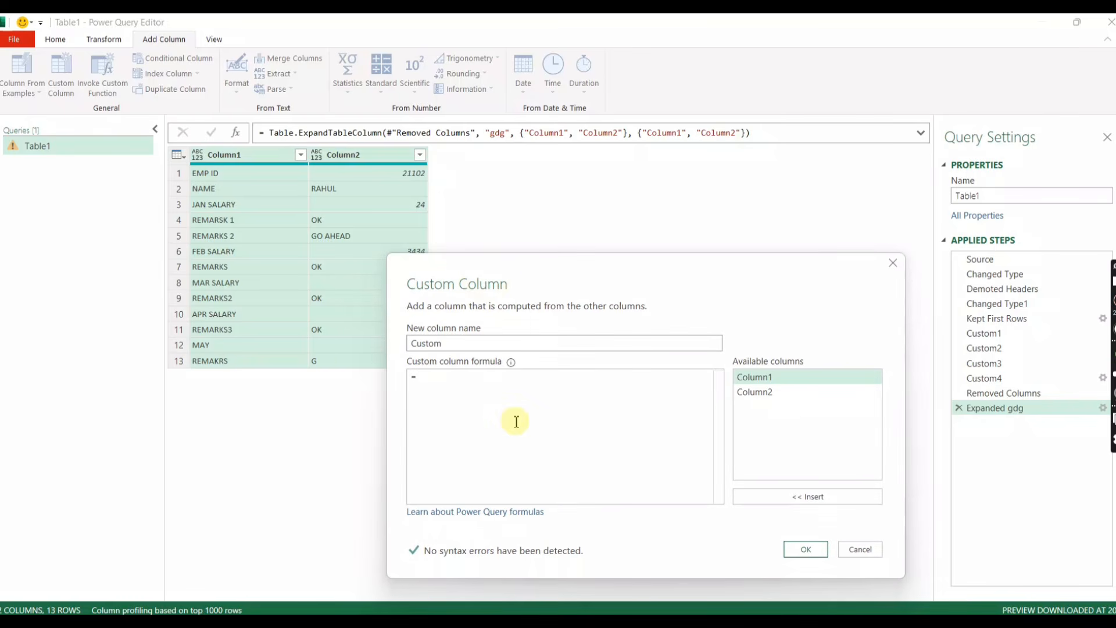
pyautogui.moveTo(514, 276); pyautogui.dragTo(570, 335)
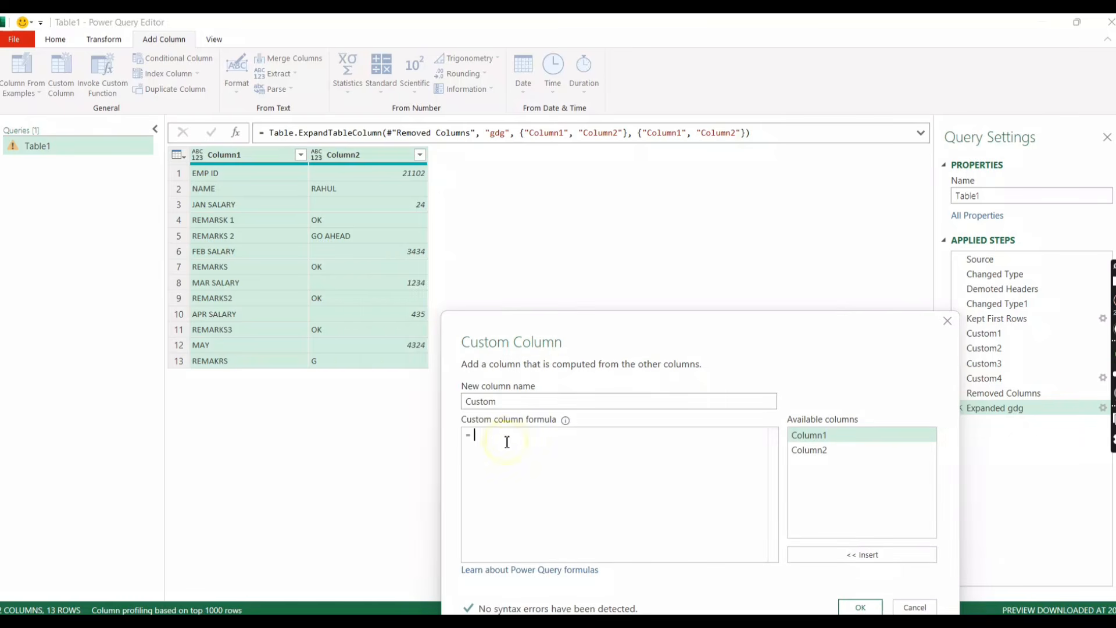
pyautogui.write('if')
pyautogui.click(506, 442)
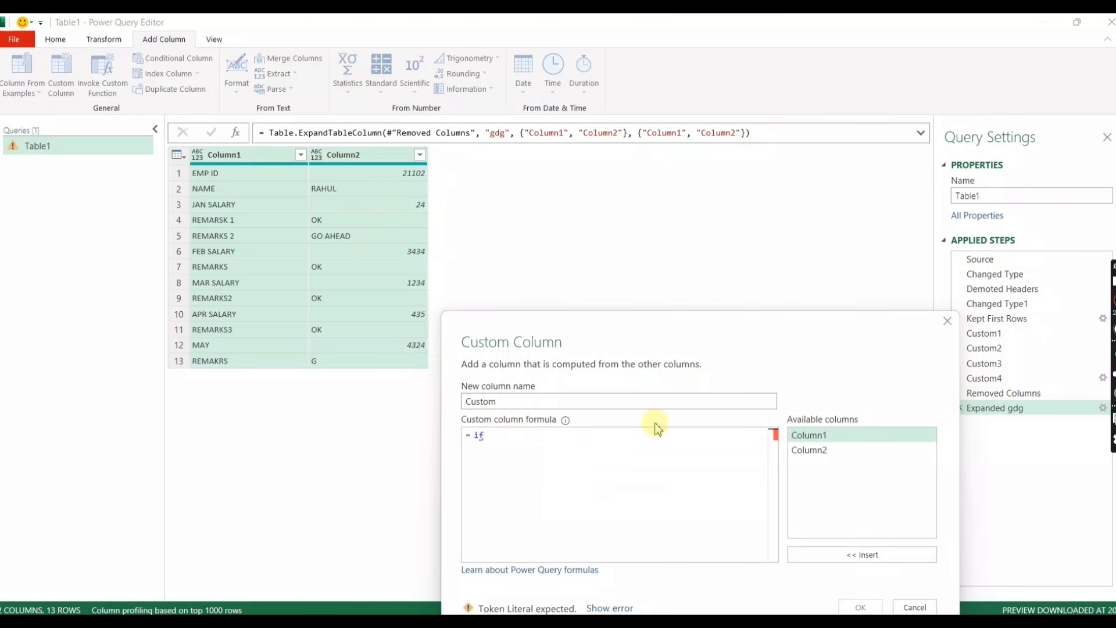
pyautogui.write('[Column1]')
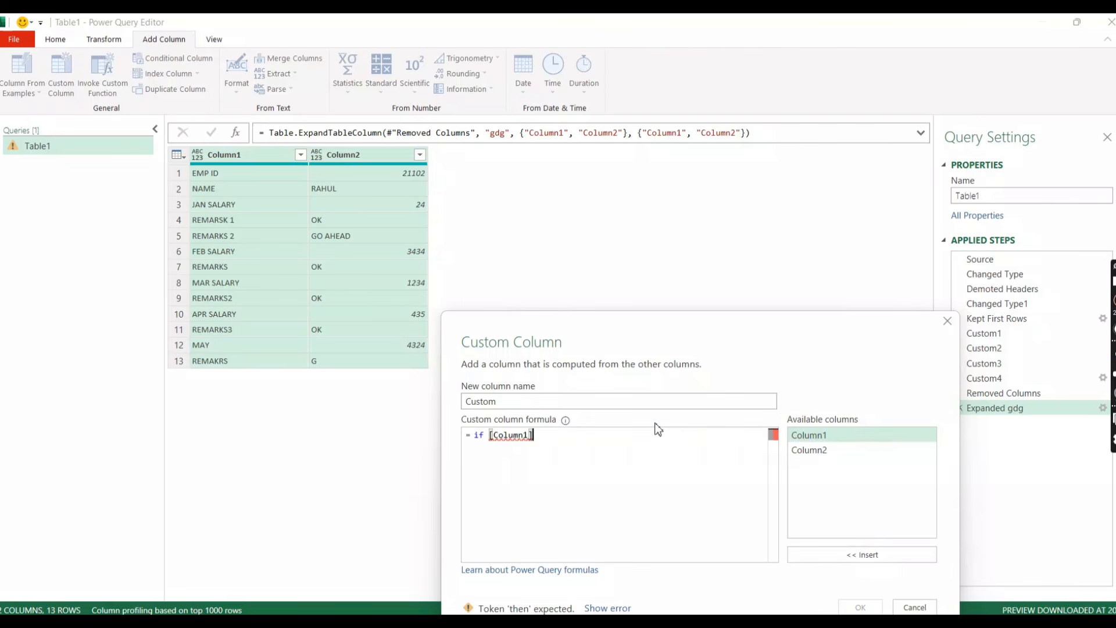
pyautogui.press('BackSpace')
pyautogui.press('BackSpace')
pyautogui.press('BackSpace')
pyautogui.press('BackSpace')
pyautogui.press('BackSpace')
pyautogui.press('BackSpace')
pyautogui.write('Co')
pyautogui.press('BackSpace')
pyautogui.press('BackSpace')
pyautogui.press('BackSpace')
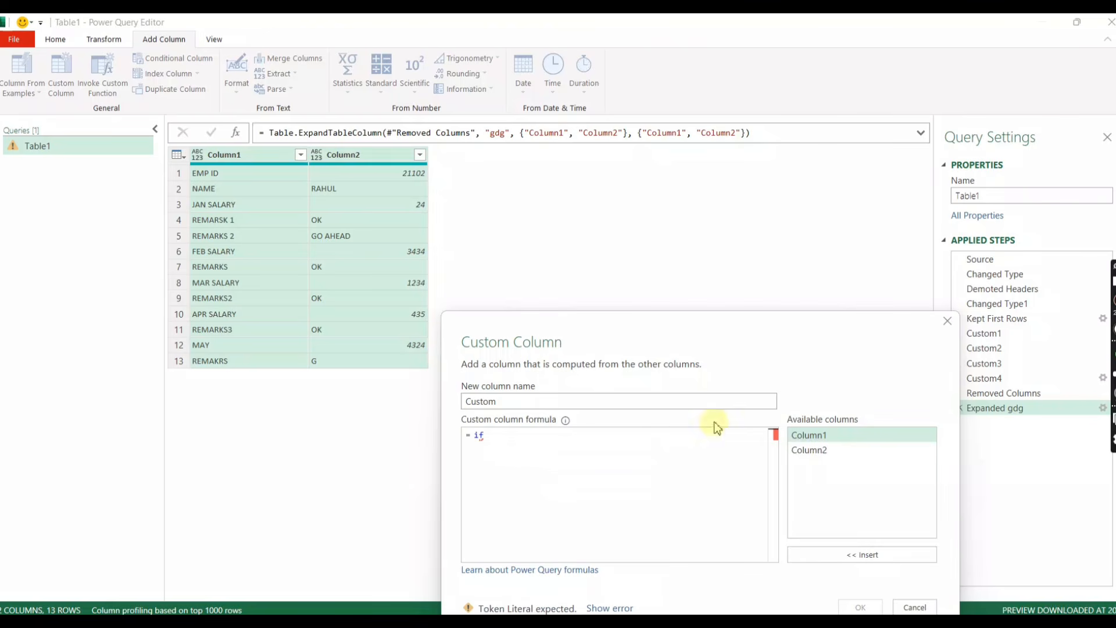
pyautogui.click(831, 450)
pyautogui.click(851, 555)
pyautogui.press('BackSpace')
pyautogui.press('BackSpace')
pyautogui.press('BackSpace')
pyautogui.press('BackSpace')
pyautogui.press('BackSpace')
pyautogui.press('BackSpace')
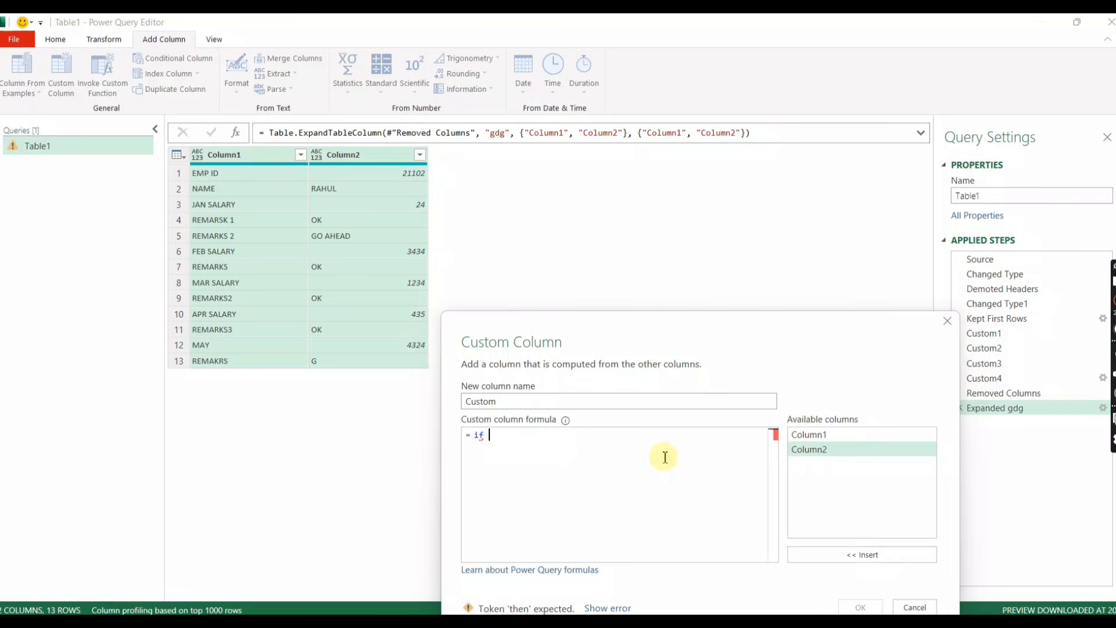
# - Add the Value.Is function with an opening parenthesis after if in the custom column formula
pyautogui.write('vall')
pyautogui.press('BackSpace')
pyautogui.press('BackSpace')
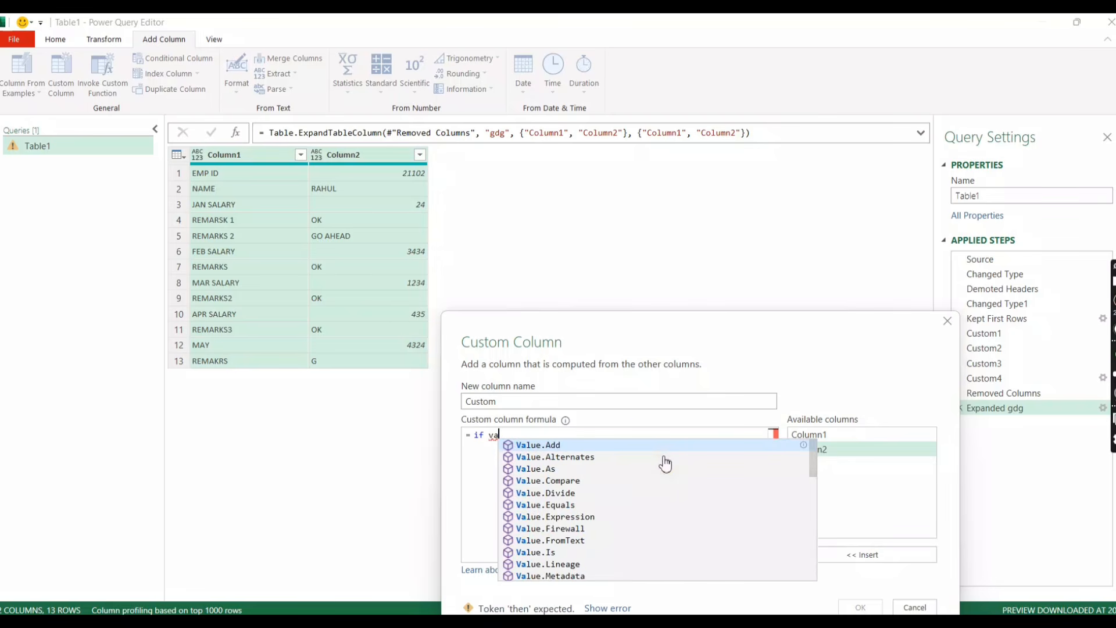
pyautogui.write('luse')
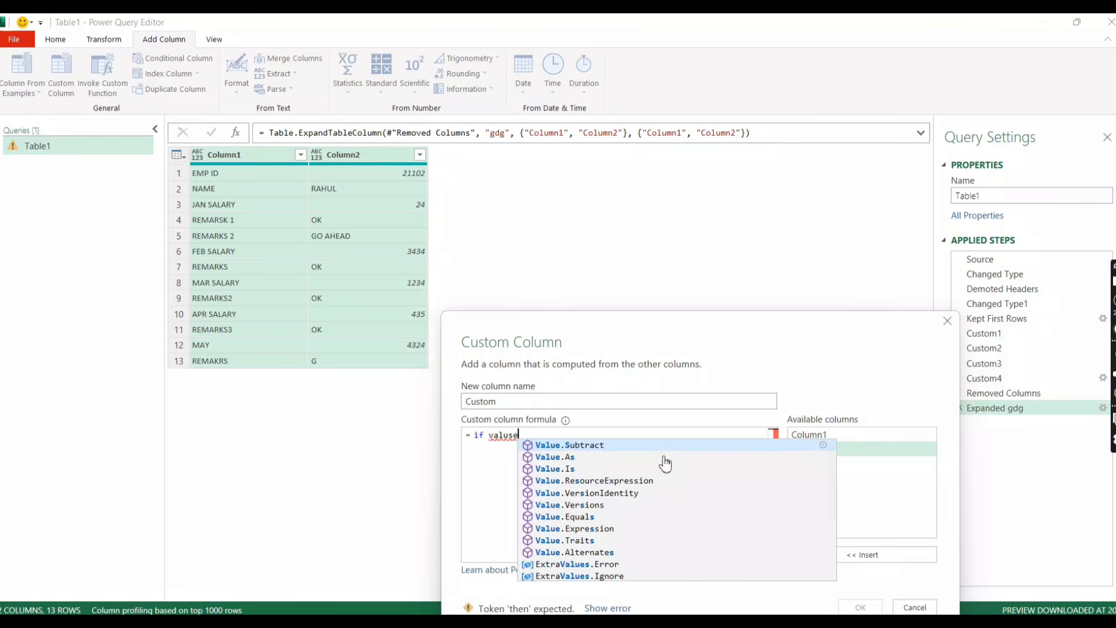
pyautogui.press('BackSpace')
pyautogui.press('BackSpace')
pyautogui.press('BackSpace')
pyautogui.write('use.is')
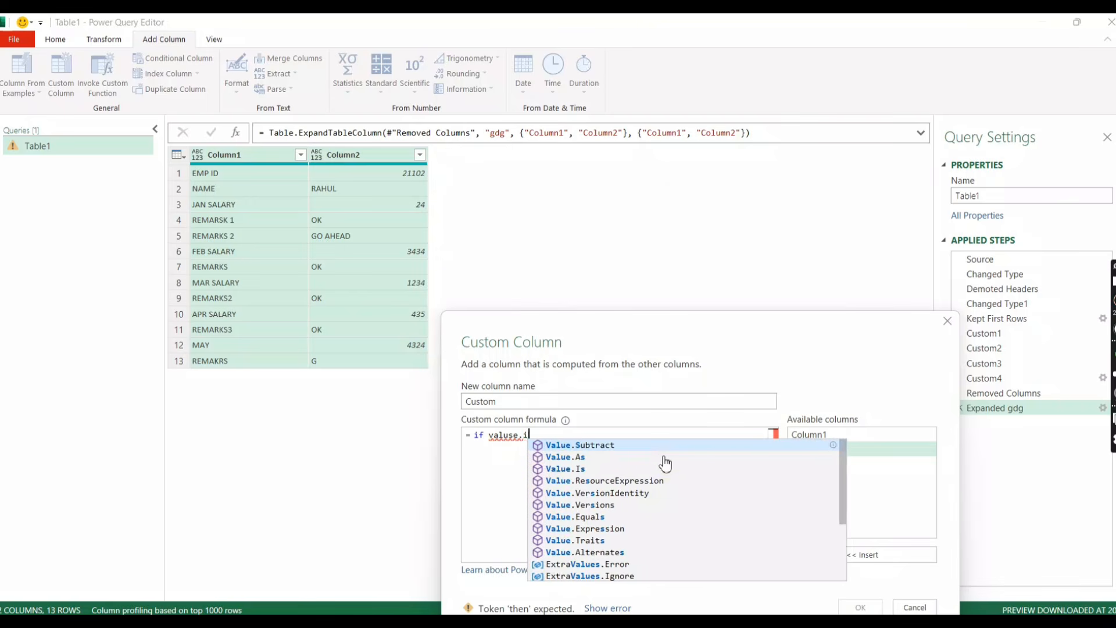
pyautogui.press('BackSpace')
pyautogui.press('BackSpace')
pyautogui.press('BackSpace')
pyautogui.press('BackSpace')
pyautogui.press('BackSpace')
pyautogui.press('BackSpace')
pyautogui.press('BackSpace')
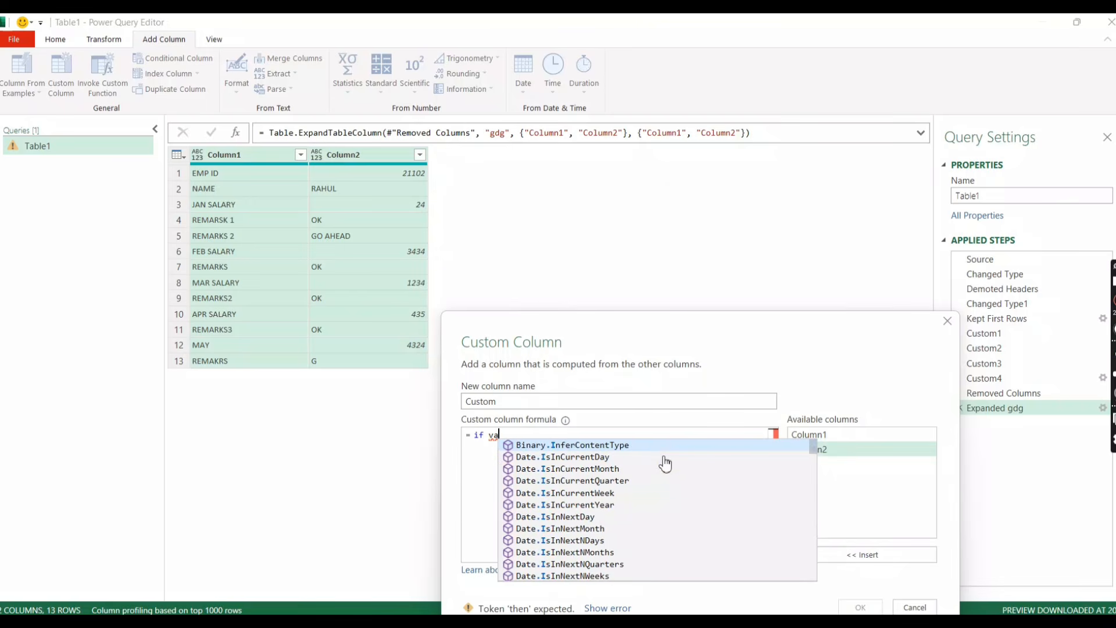
pyautogui.write('luse')
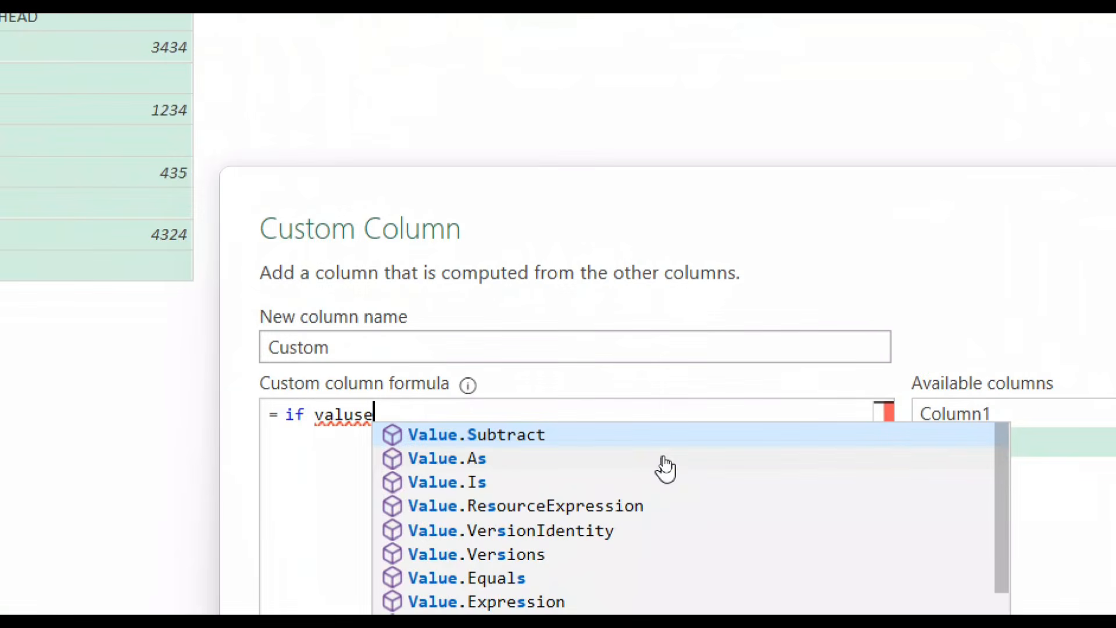
pyautogui.press('BackSpace')
pyautogui.press('BackSpace')
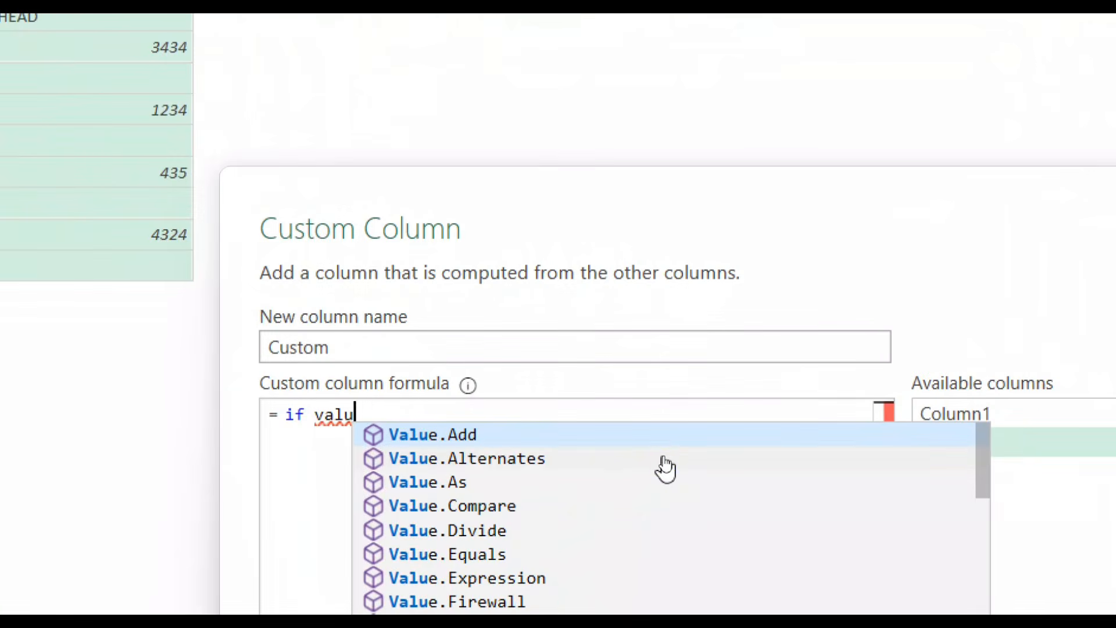
pyautogui.write('eis')
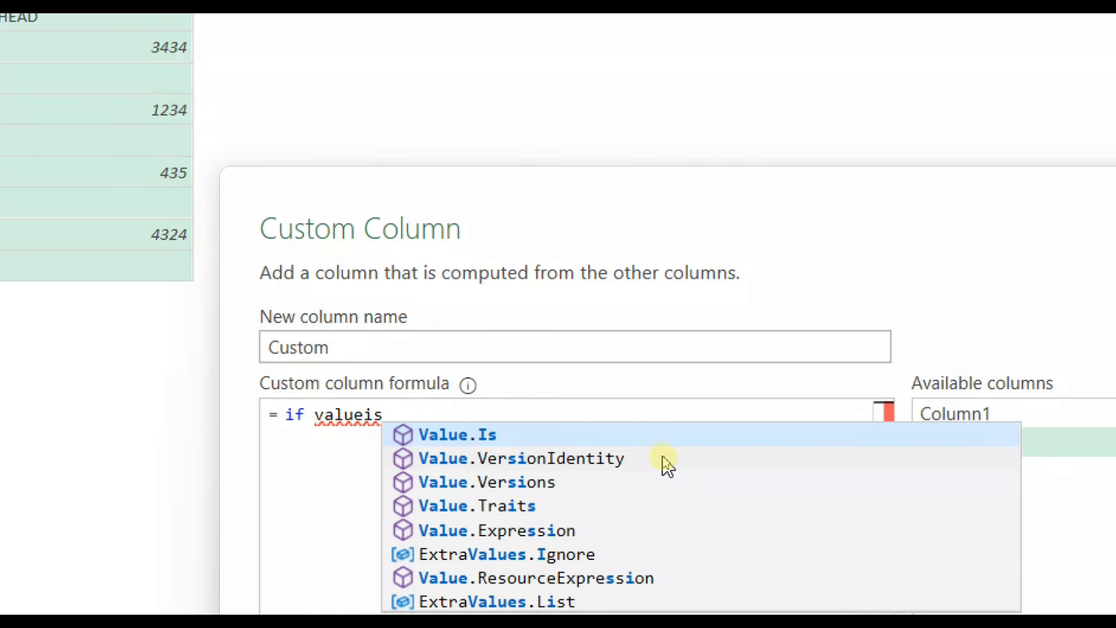
pyautogui.press('Tab')
pyautogui.write('(')
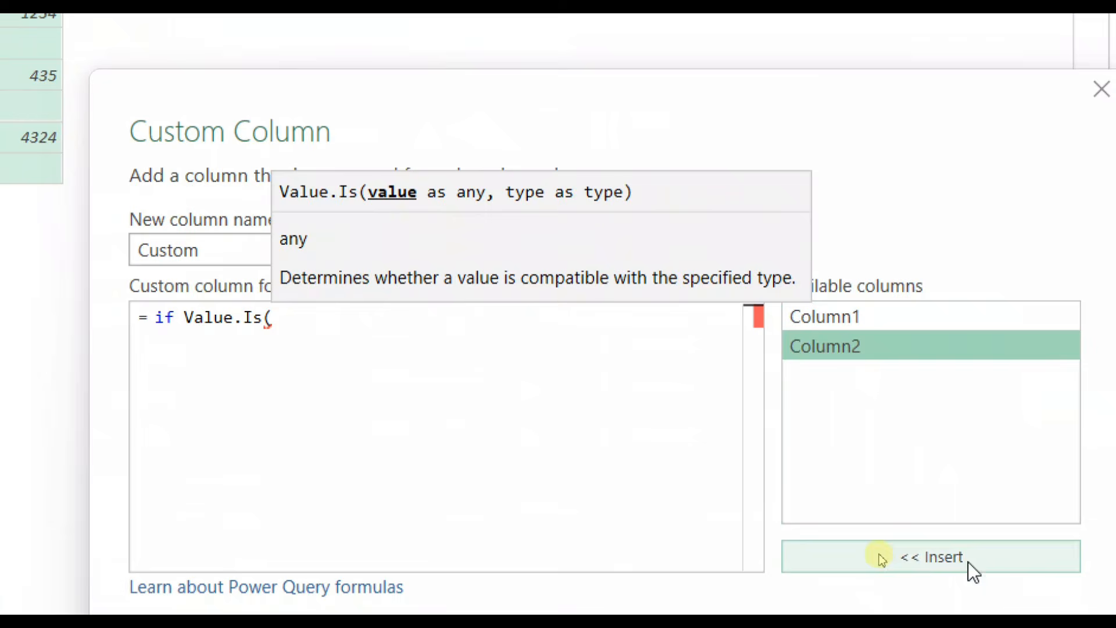
# - Complete the Value.Is test with [Column2] as the value and type number as the type
pyautogui.click(952, 556)
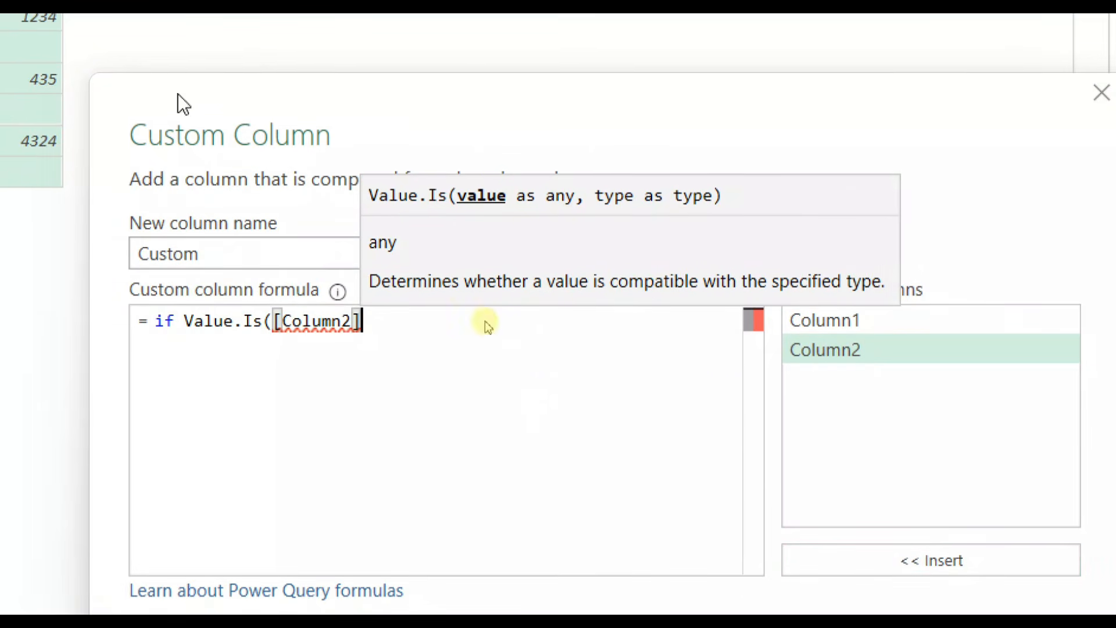
pyautogui.write(',')
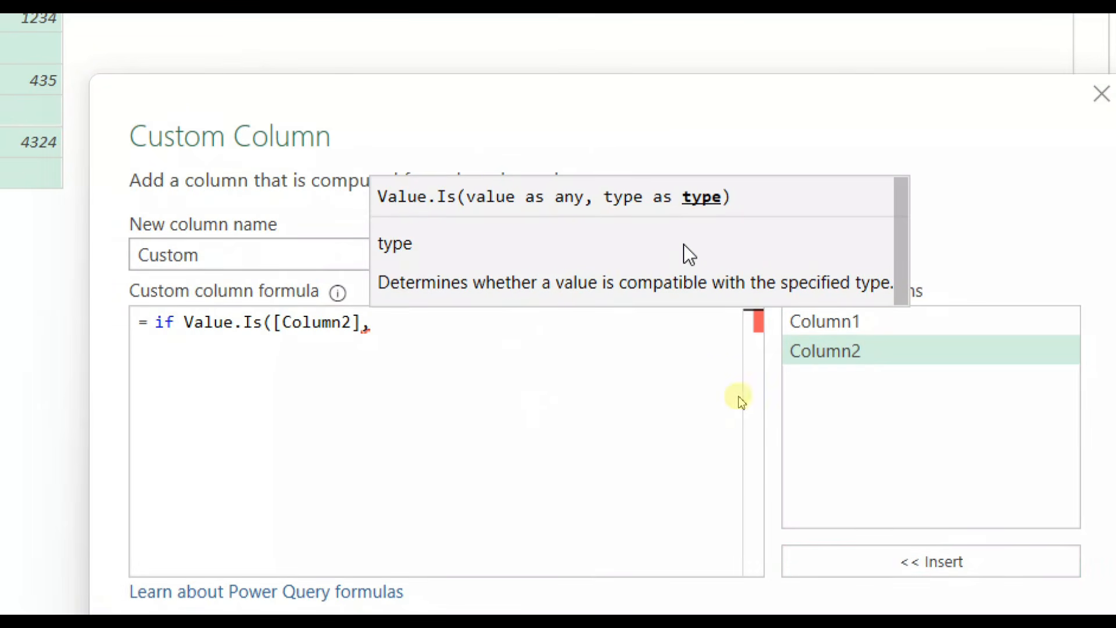
pyautogui.write('type a')
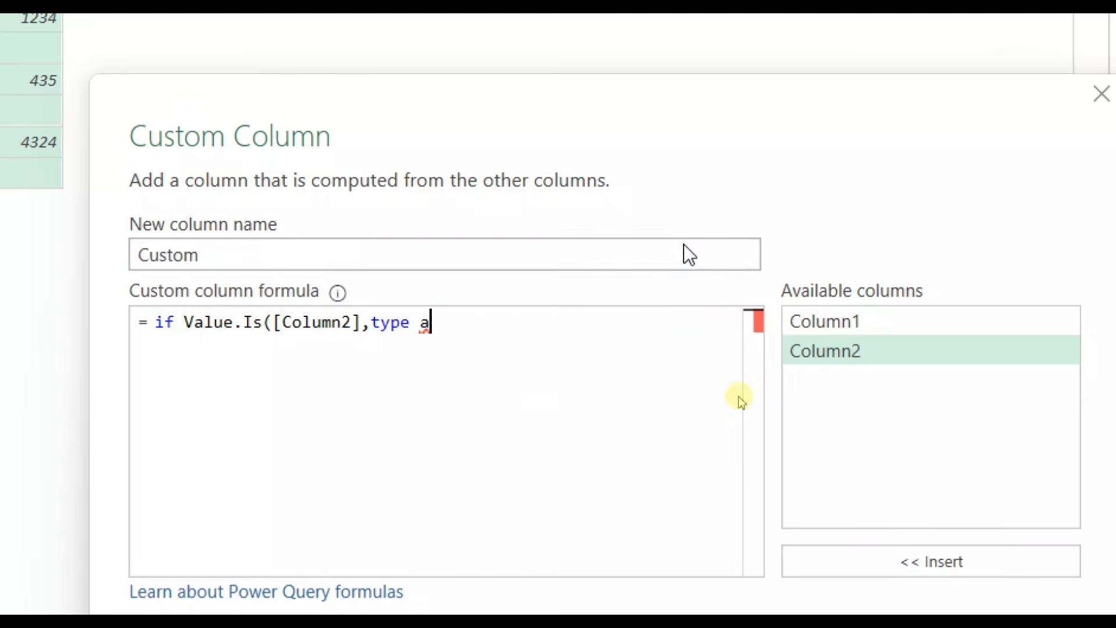
pyautogui.write('s nu')
pyautogui.press('BackSpace')
pyautogui.press('BackSpace')
pyautogui.press('BackSpace')
pyautogui.press('BackSpace')
pyautogui.press('BackSpace')
pyautogui.press('BackSpace')
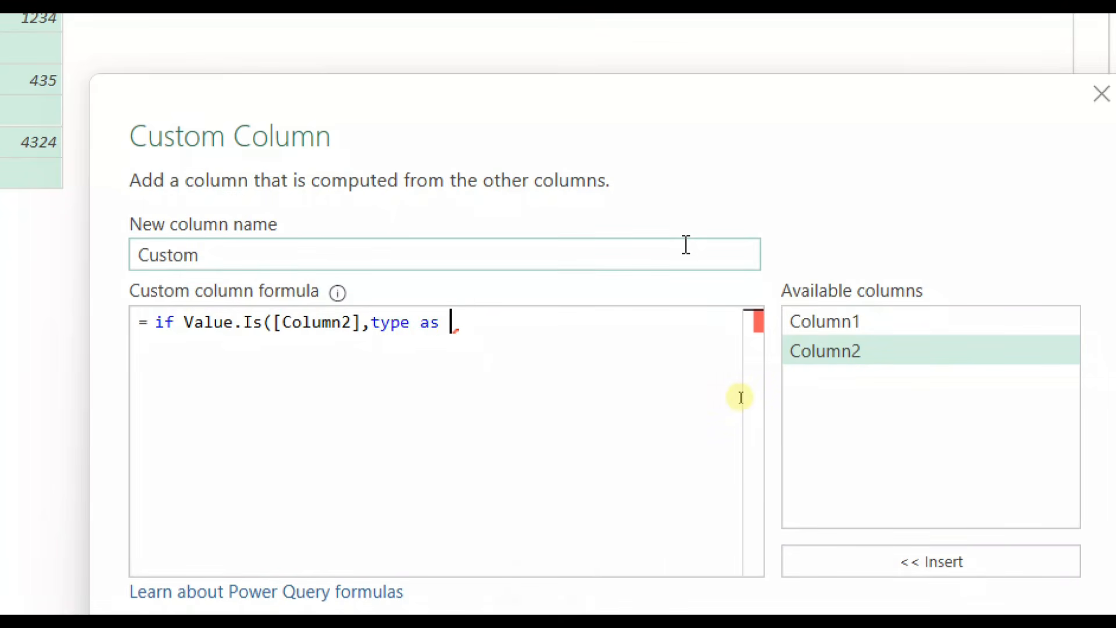
pyautogui.write('number')
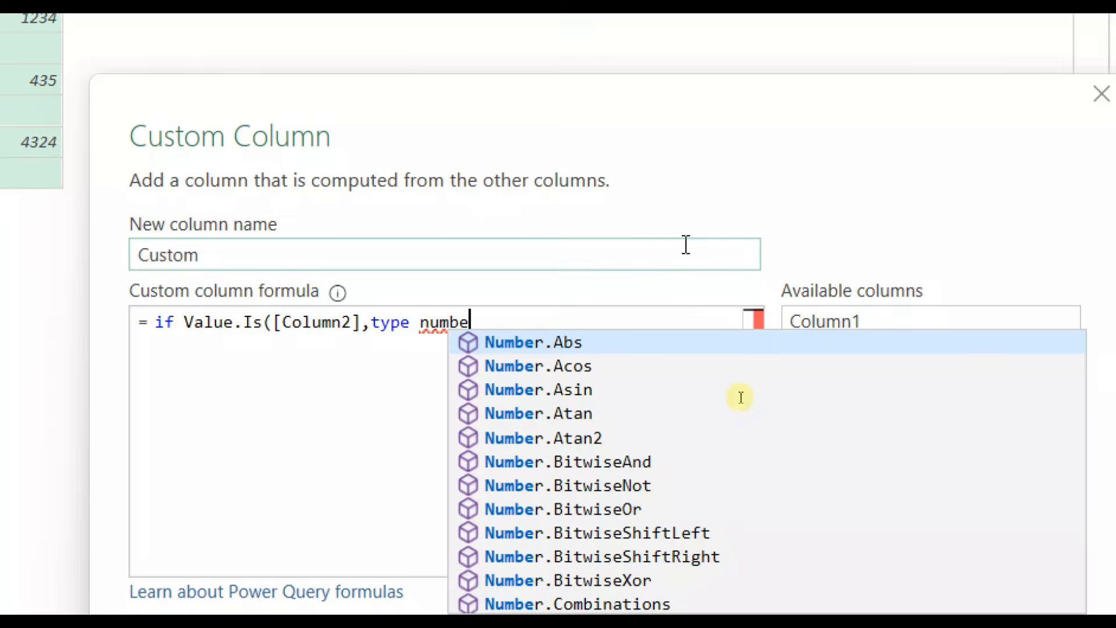
pyautogui.write(')')
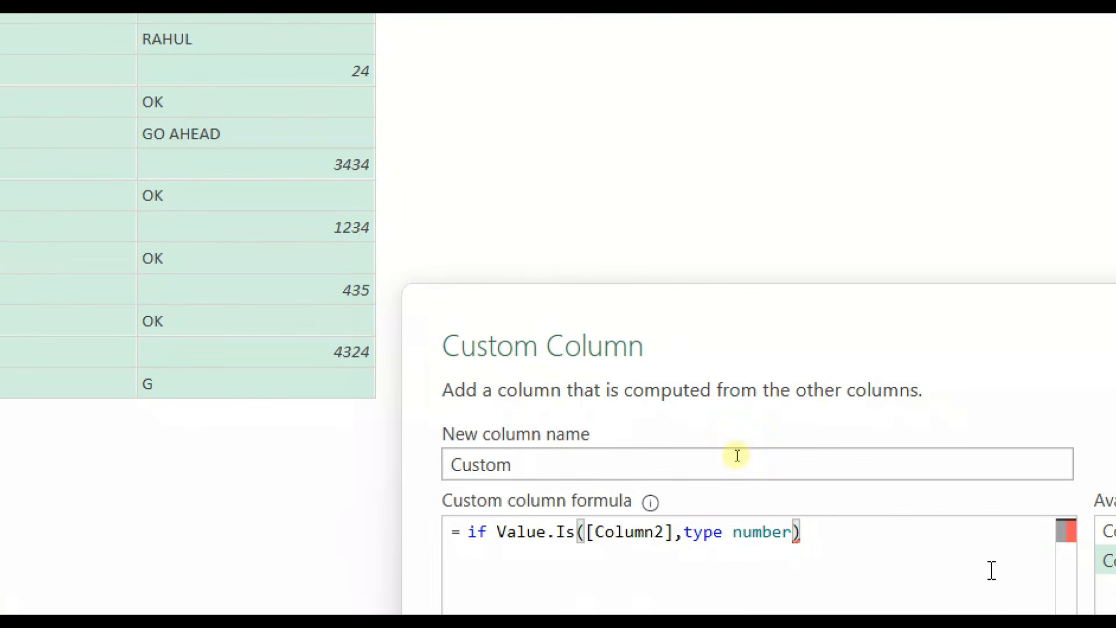
# - Add then [Column1] after the Value.Is condition in the custom column formula
pyautogui.write('then')
pyautogui.press('BackSpace')
pyautogui.press('BackSpace')
pyautogui.press('BackSpace')
pyautogui.press('BackSpace')
pyautogui.write('then')
pyautogui.press('BackSpace')
pyautogui.press('BackSpace')
pyautogui.write('en ')
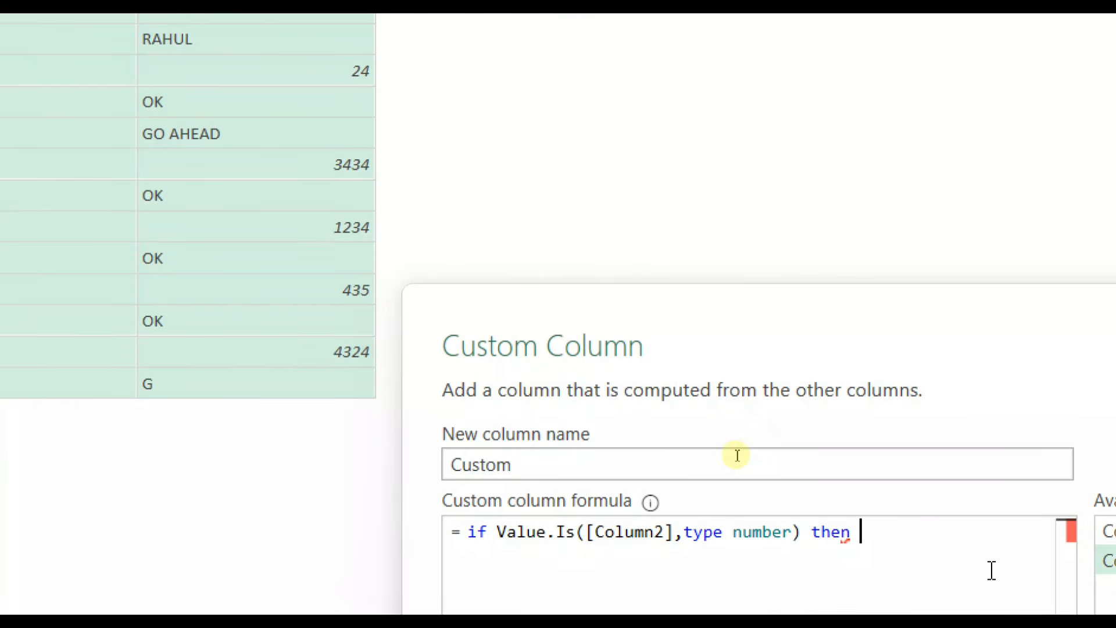
pyautogui.write('[')
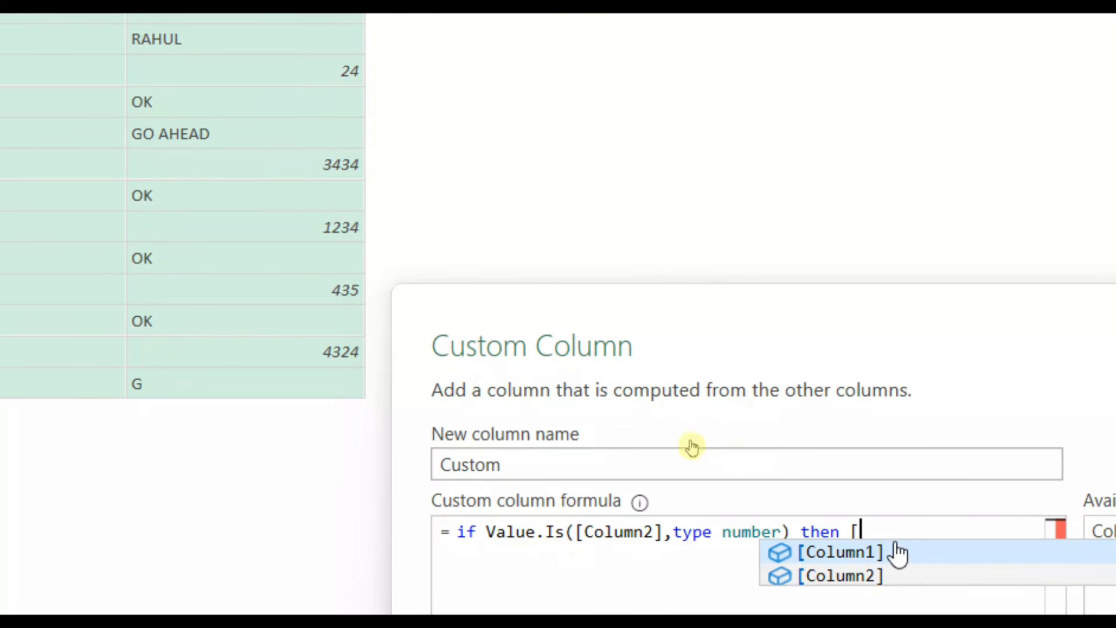
pyautogui.click(907, 552)
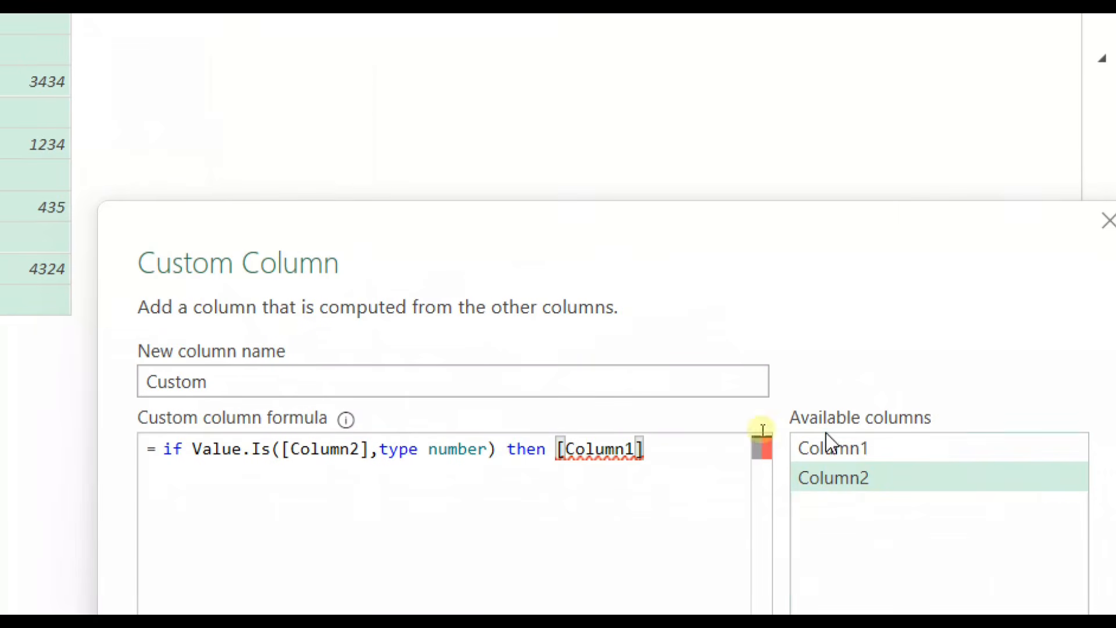
# - Finish the formula with else null and create the custom column under the name Custom
pyautogui.write('else ')
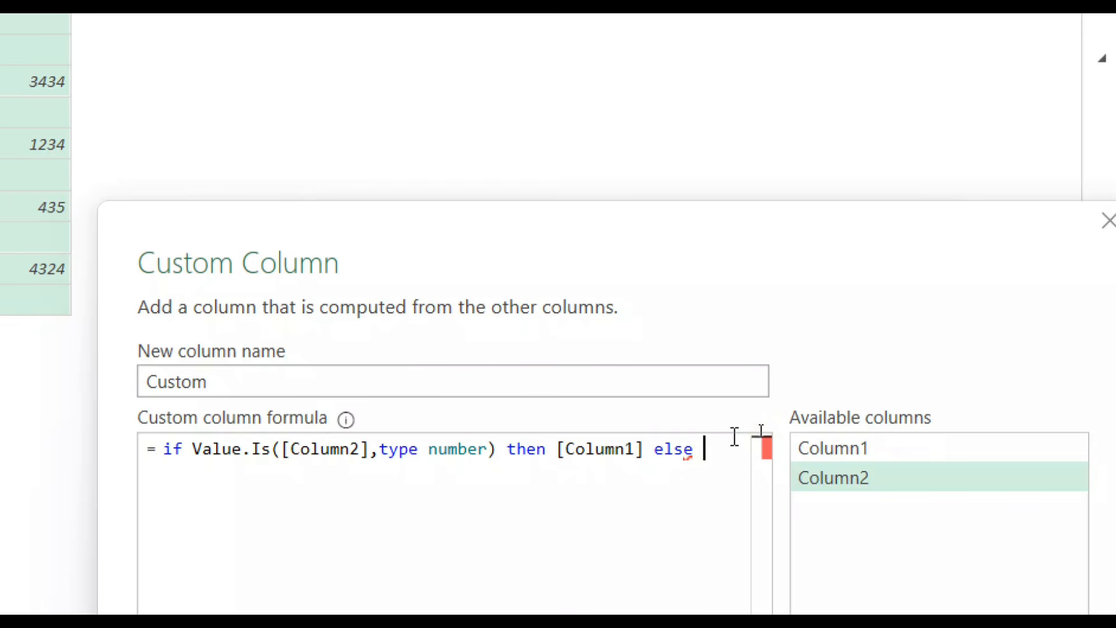
pyautogui.write('null)')
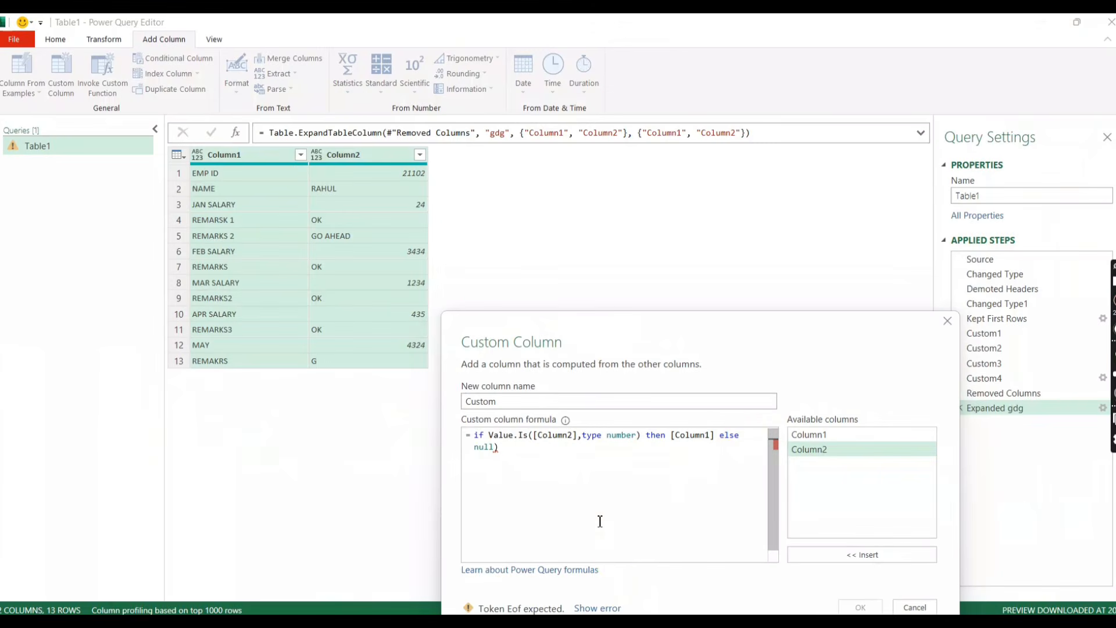
pyautogui.press('BackSpace')
pyautogui.write(')')
pyautogui.press('BackSpace')
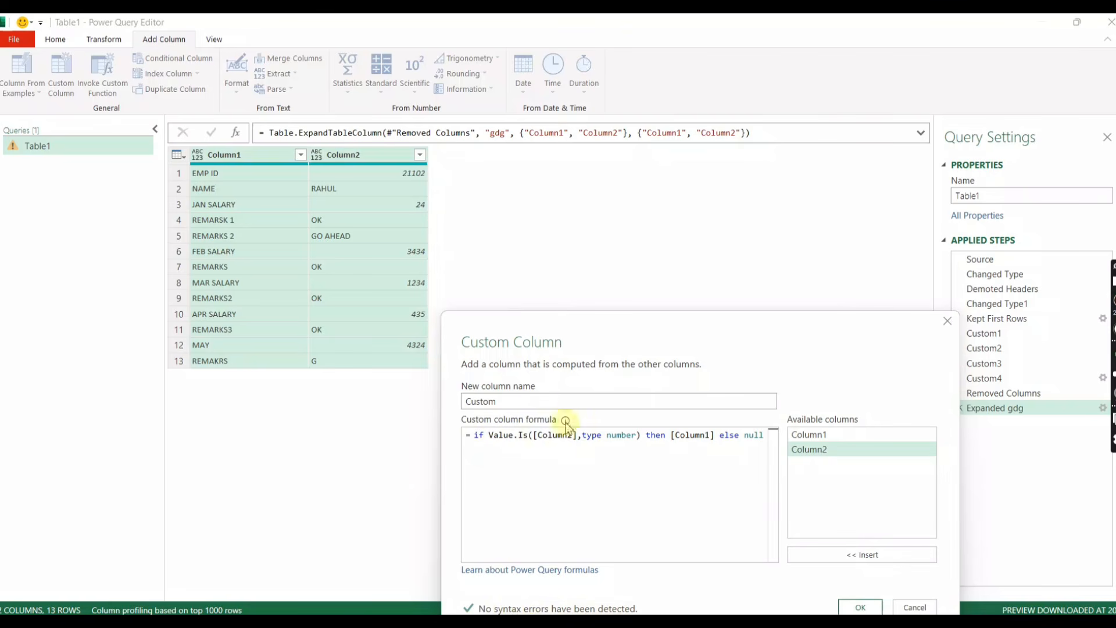
pyautogui.click(860, 606)
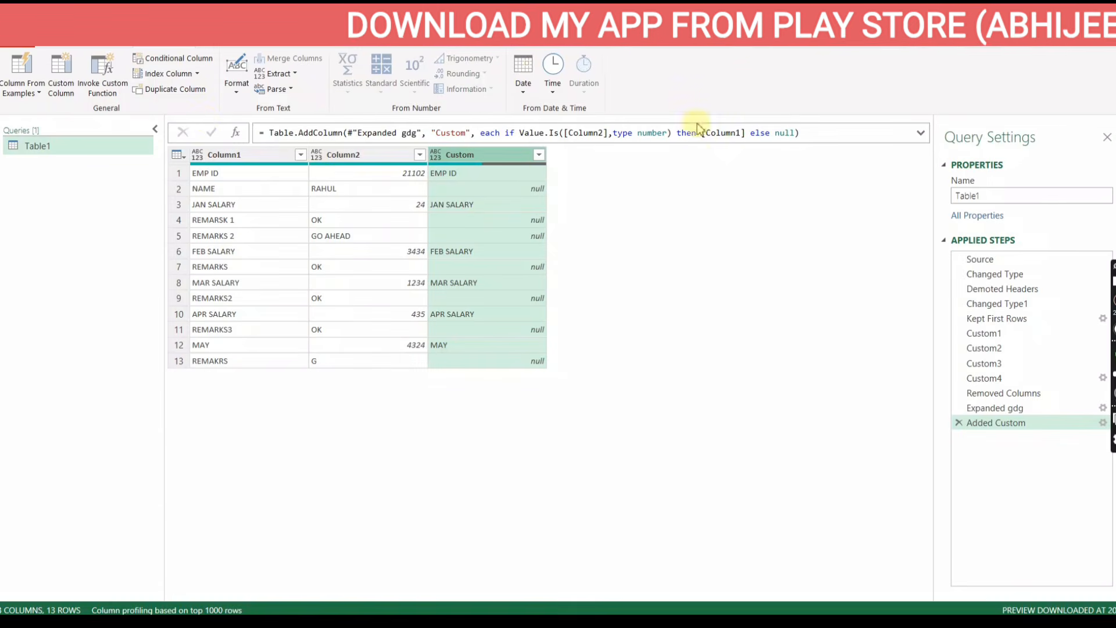
pyautogui.click(114, 47)
pyautogui.click(152, 49)
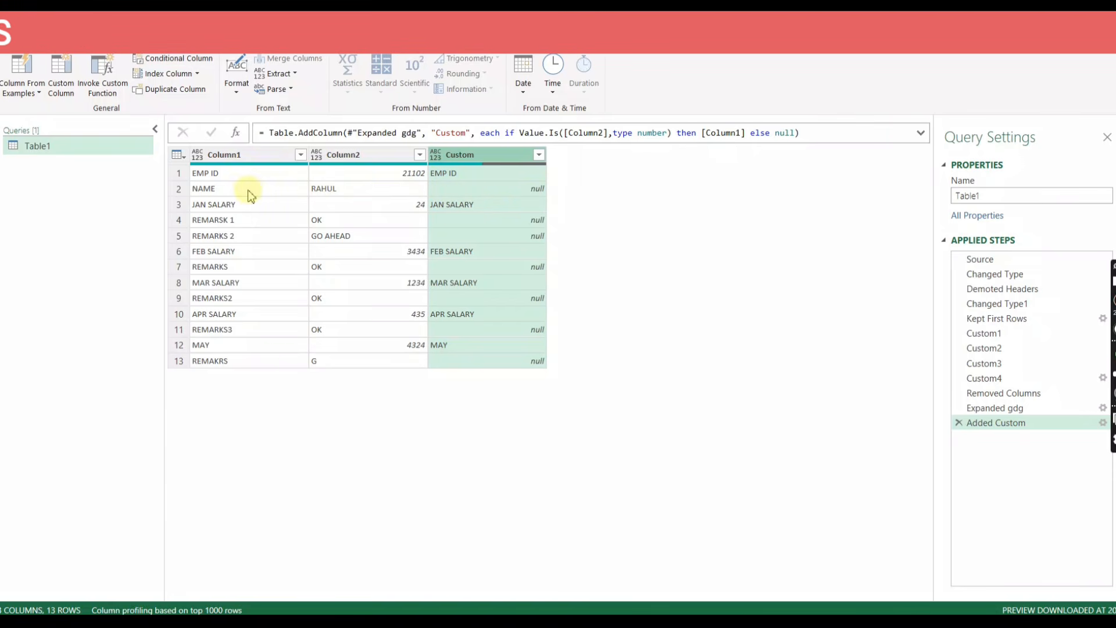
# - Remove Column1 and Column2 together, keeping only the Custom column
pyautogui.click(262, 155)
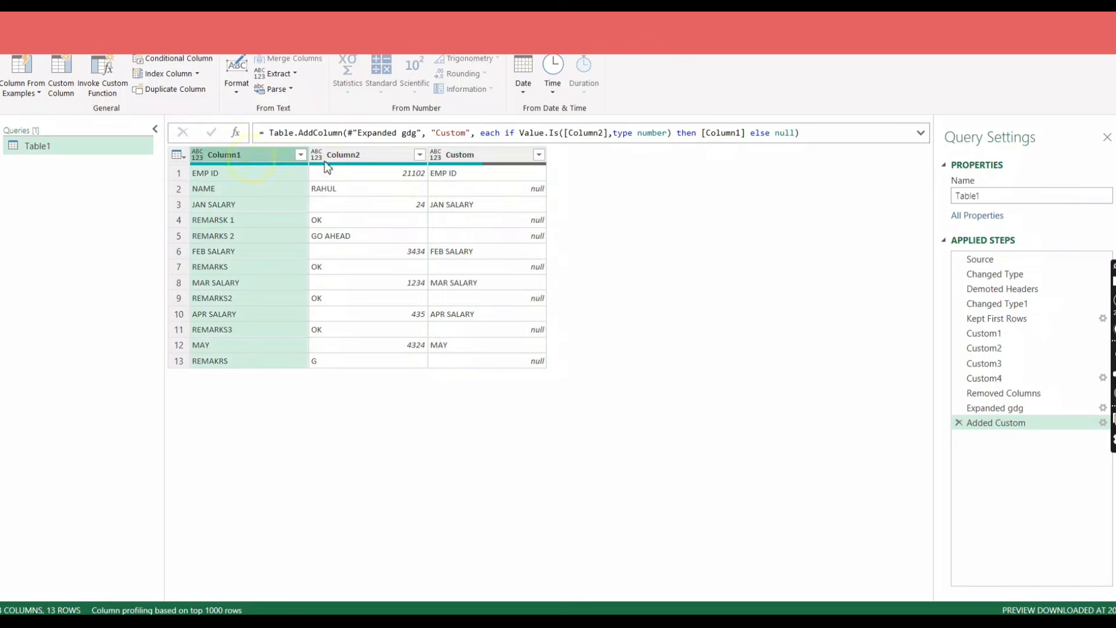
pyautogui.keyDown('ctrl'); pyautogui.click(341, 157); pyautogui.keyUp('ctrl')
pyautogui.rightClick(344, 160)
pyautogui.click(371, 185)
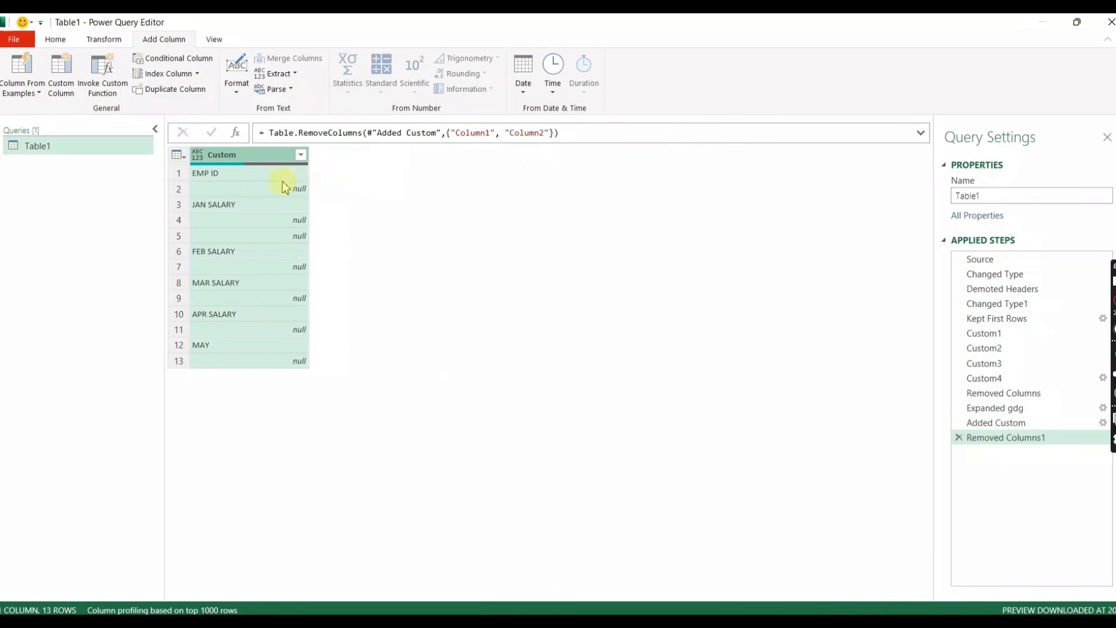
# - Filter the null rows out of the Custom column
pyautogui.click(302, 156)
pyautogui.click(108, 325)
pyautogui.click(244, 448)
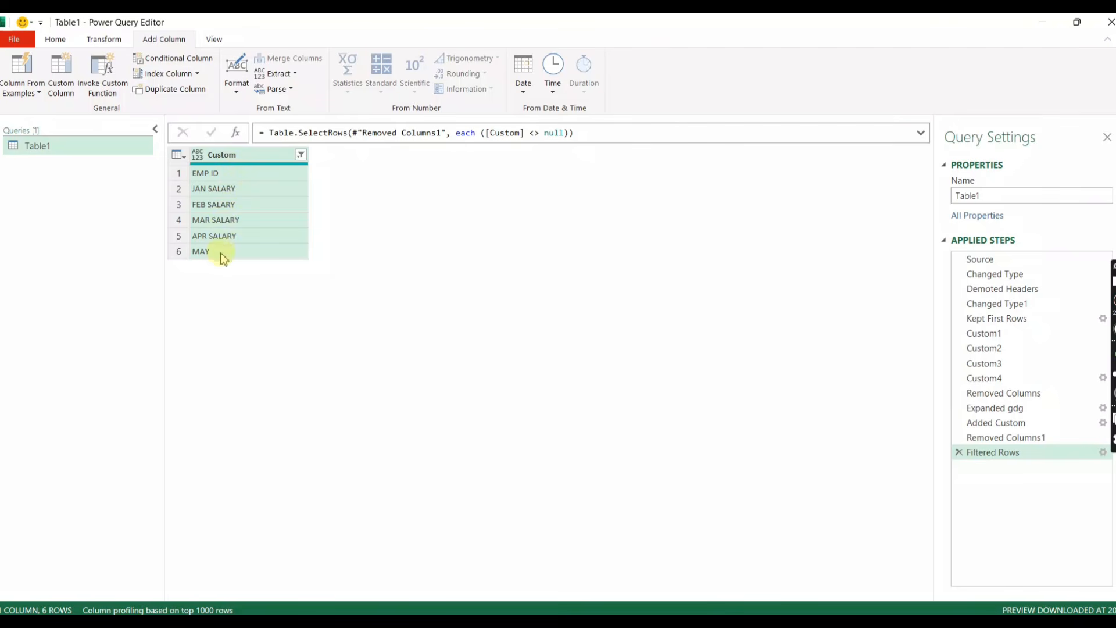
# - Add a custom step with the formula = #"Filtered Rows"[Custom] to turn the Custom column into a list
pyautogui.rightClick(232, 161)
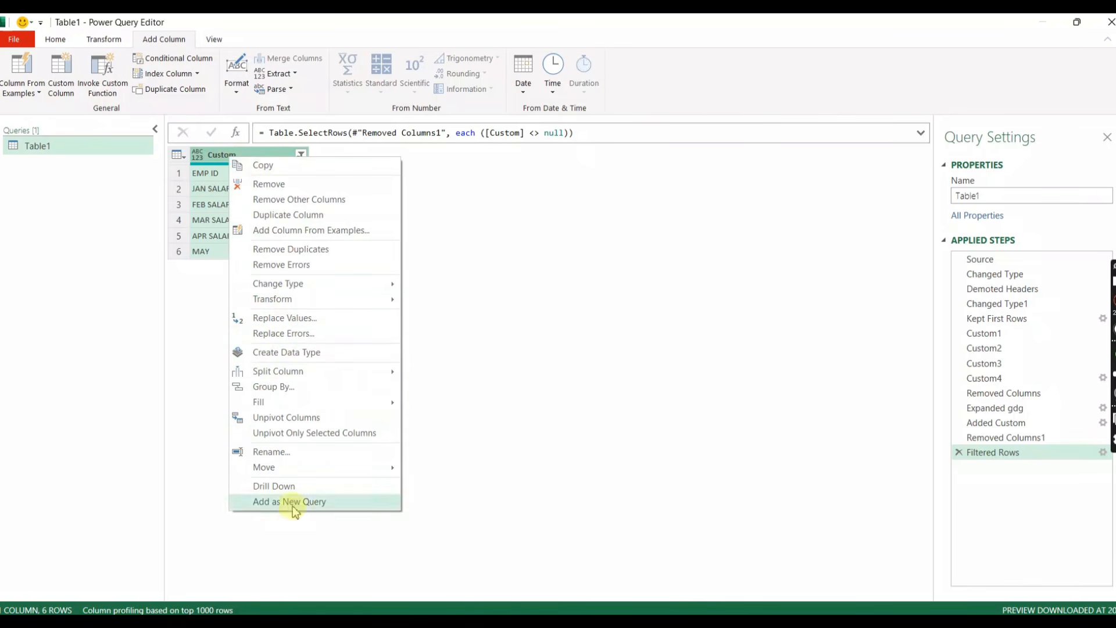
pyautogui.press('Escape')
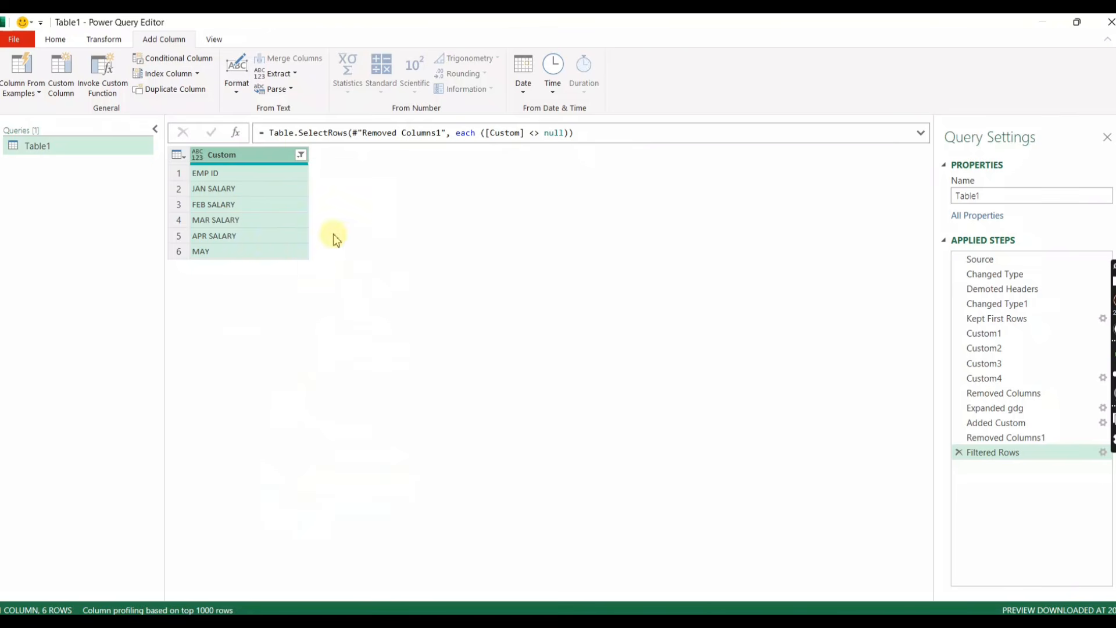
pyautogui.click(237, 137)
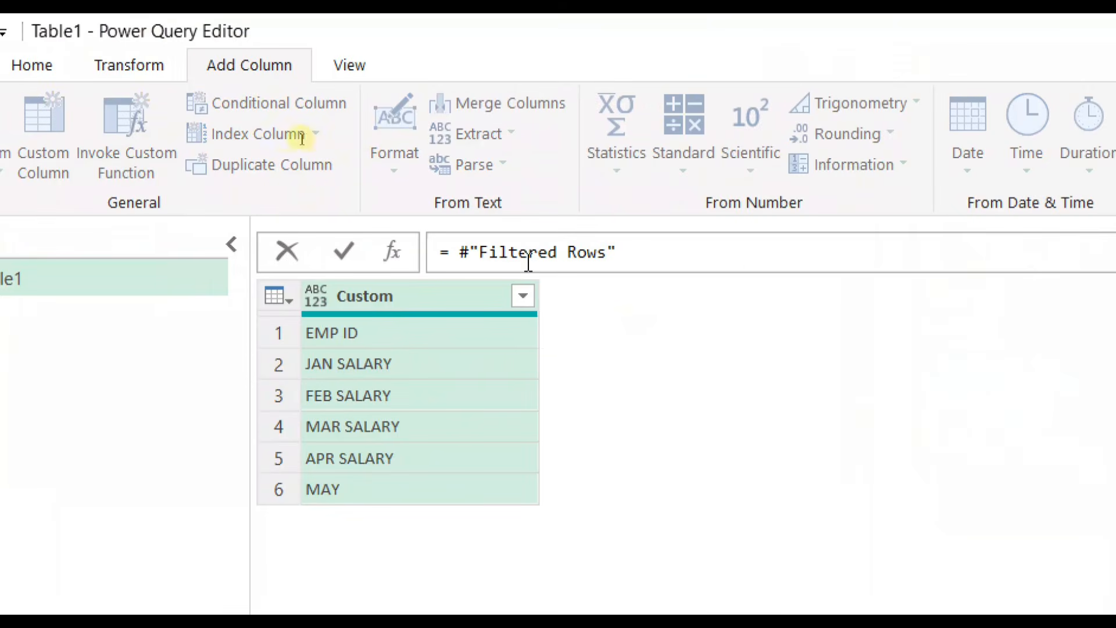
pyautogui.write('[')
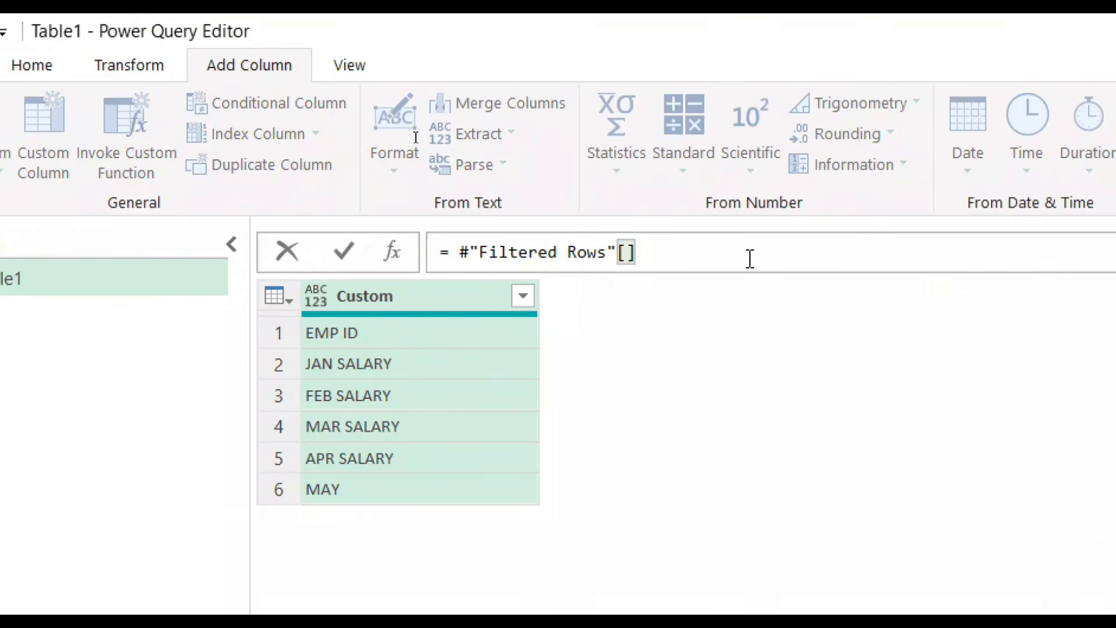
pyautogui.write('Cus')
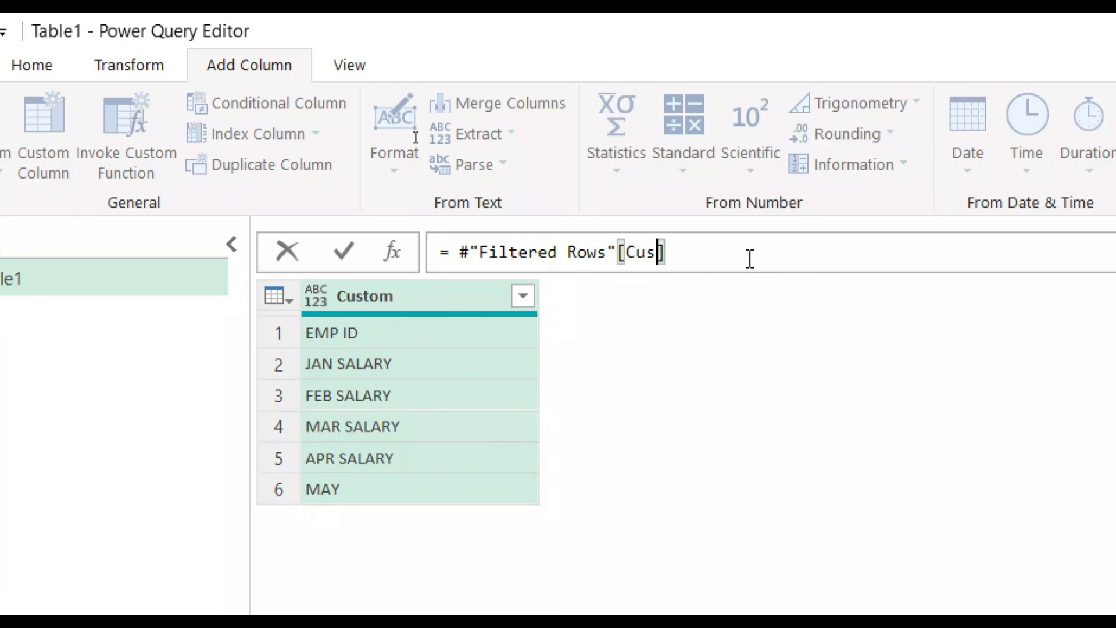
pyautogui.write('tom')
pyautogui.press('Return')
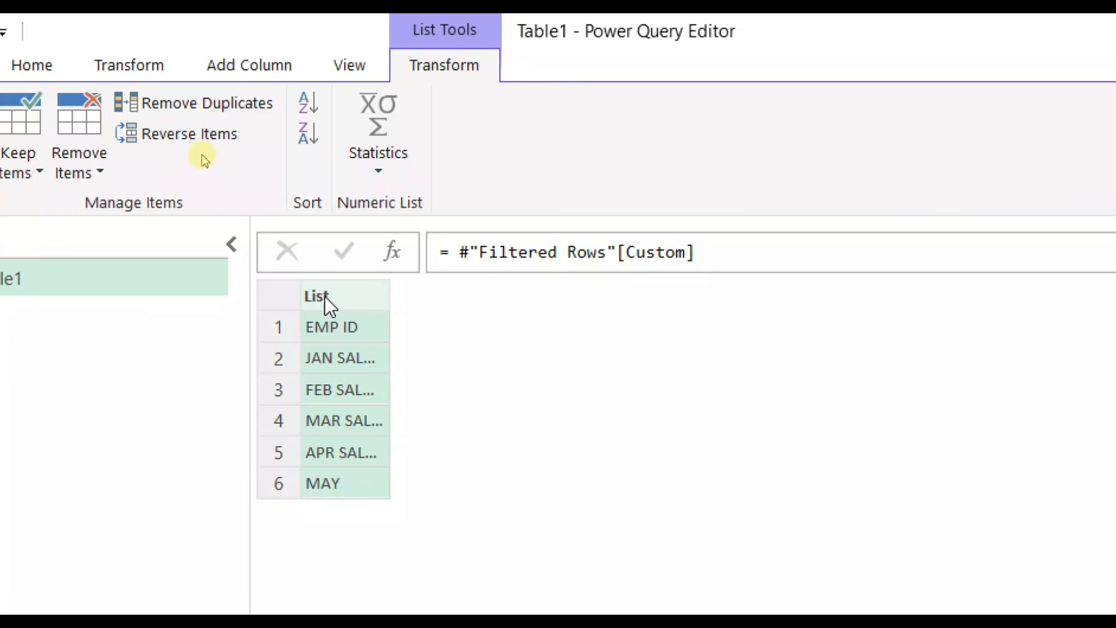
# - Compare the list step with the Filtered Rows table step, checking which column options each one offers
pyautogui.rightClick(328, 291)
pyautogui.click(526, 282)
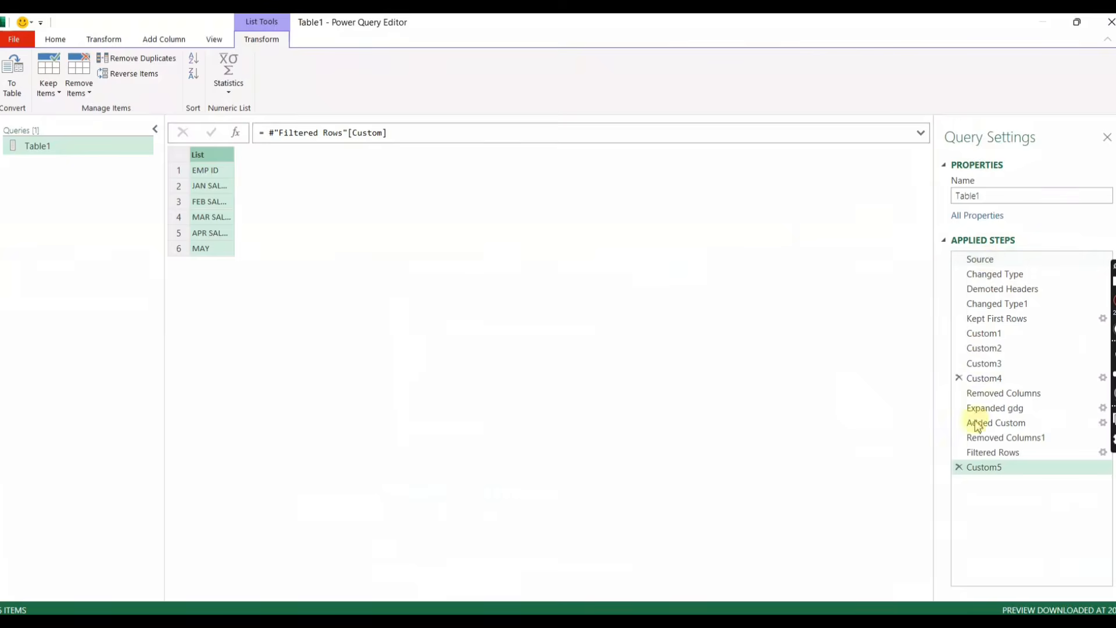
pyautogui.click(982, 452)
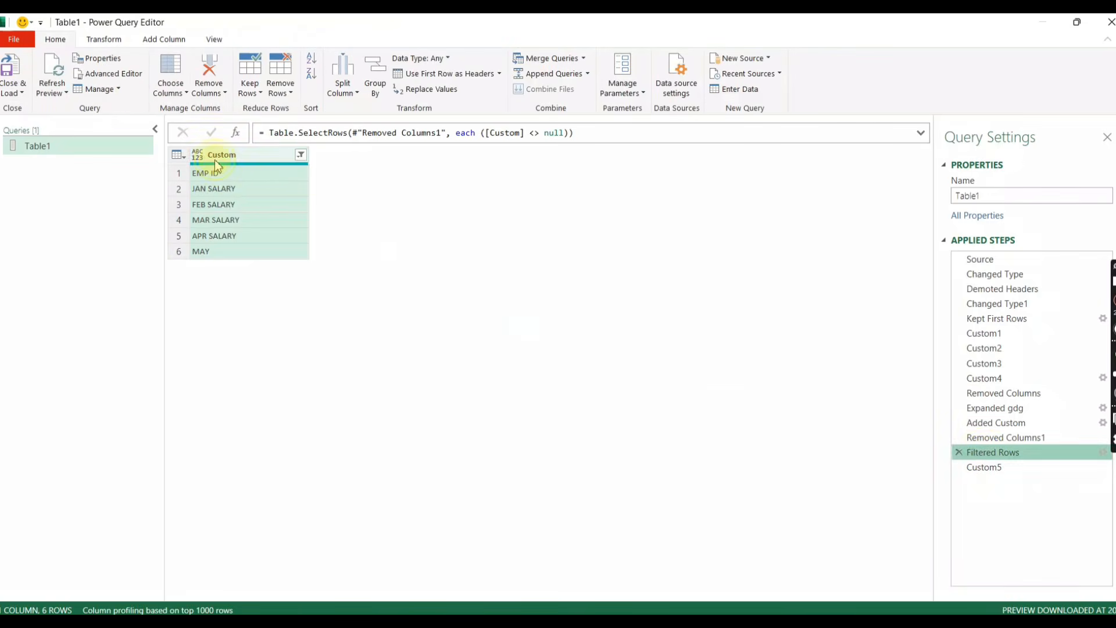
pyautogui.rightClick(214, 159)
pyautogui.click(908, 464)
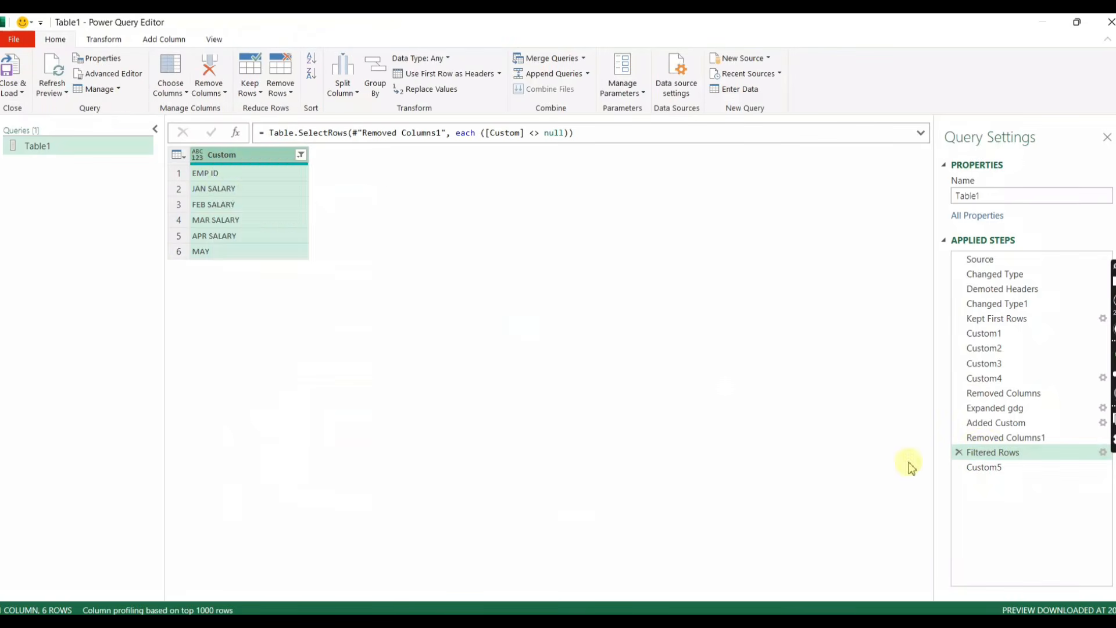
pyautogui.click(972, 469)
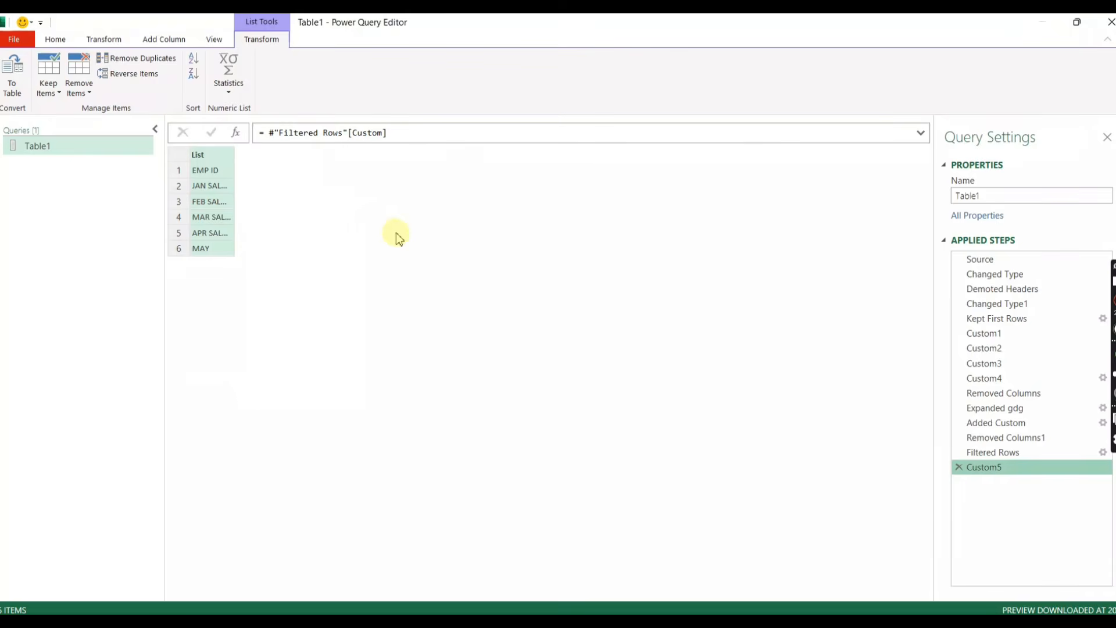
# - Try a custom step holding a hand-written list of three quoted text values, and delete that trial step
pyautogui.click(235, 133)
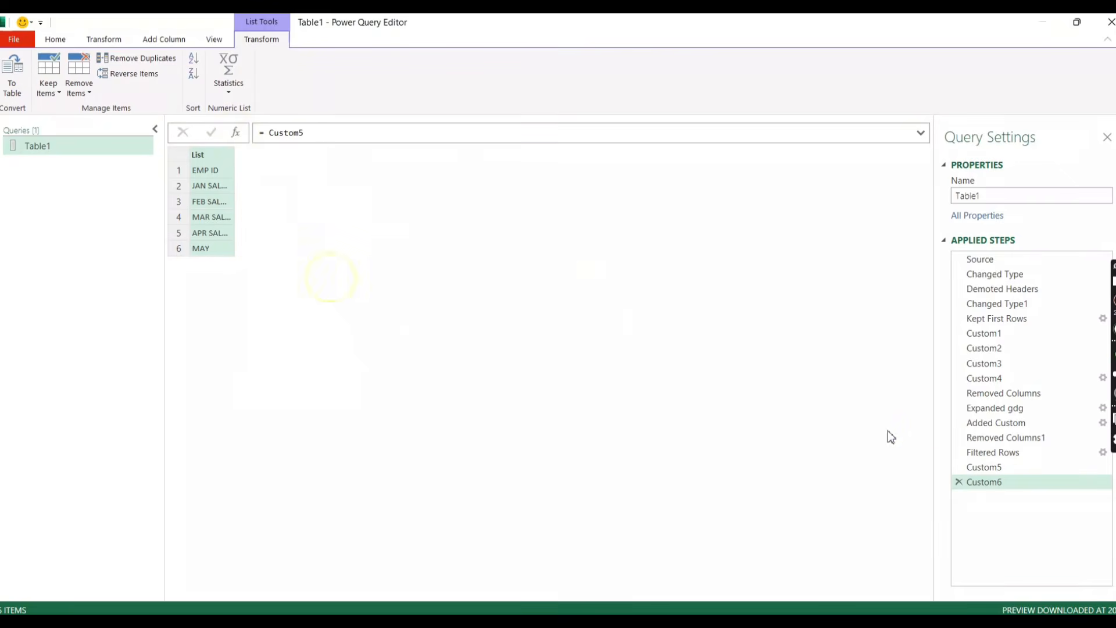
pyautogui.click(958, 482)
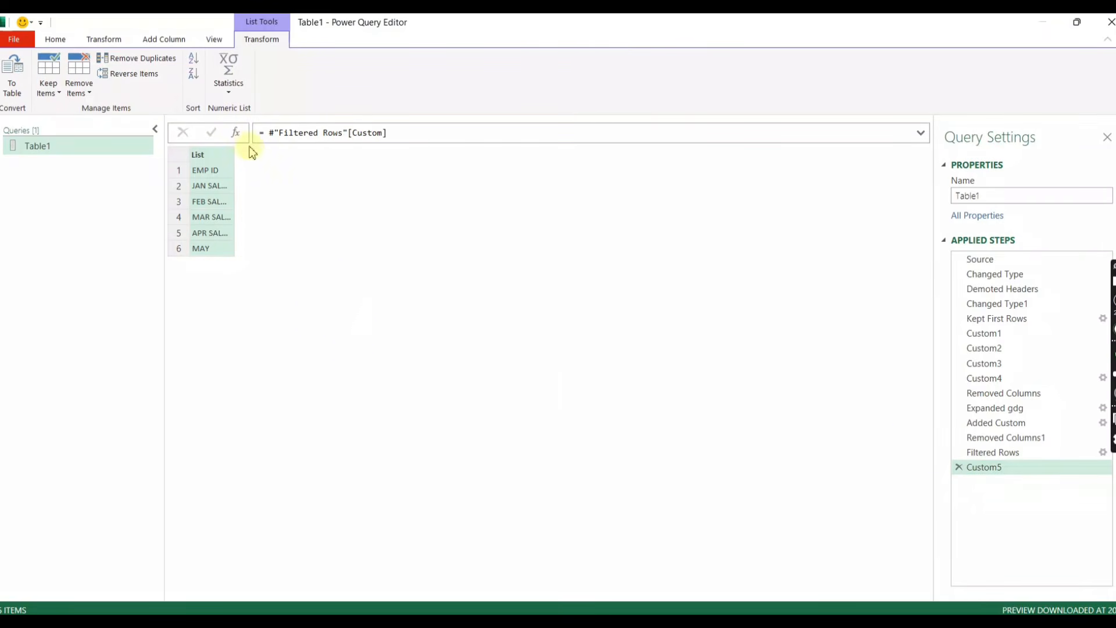
pyautogui.click(235, 133)
pyautogui.click(307, 137)
pyautogui.press('BackSpace')
pyautogui.press('BackSpace')
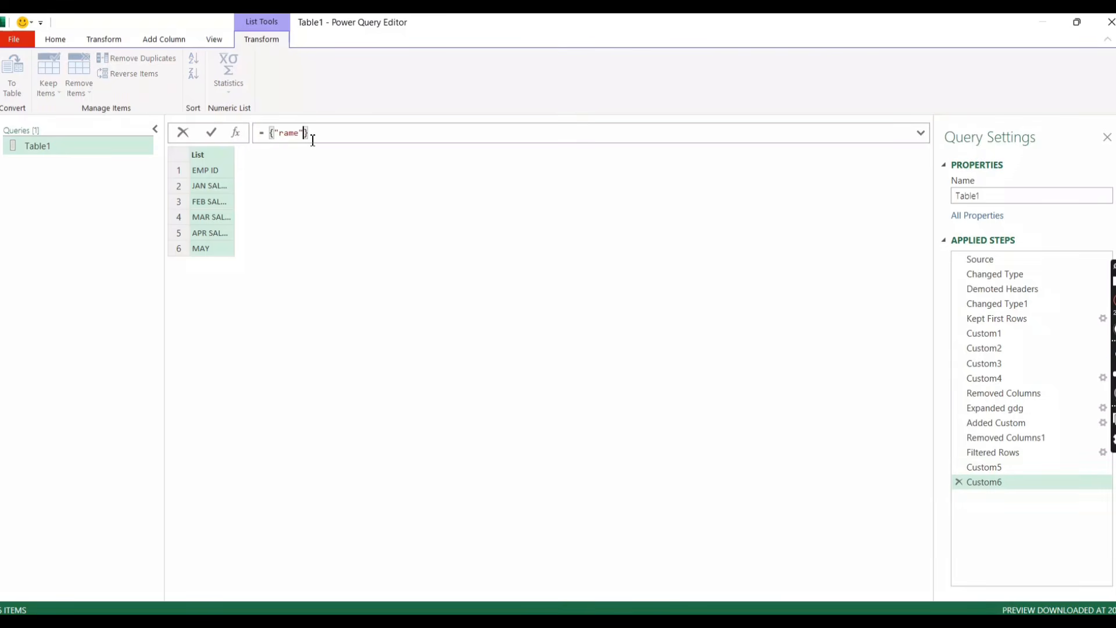
pyautogui.write('amesh","mohan"')
pyautogui.press('Return')
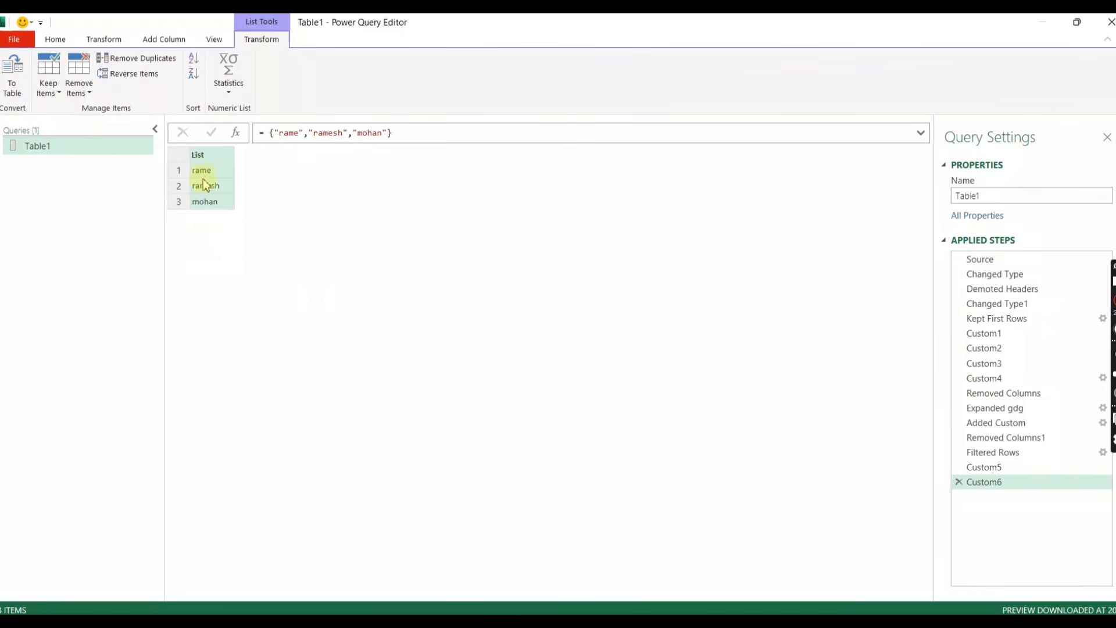
pyautogui.click(959, 482)
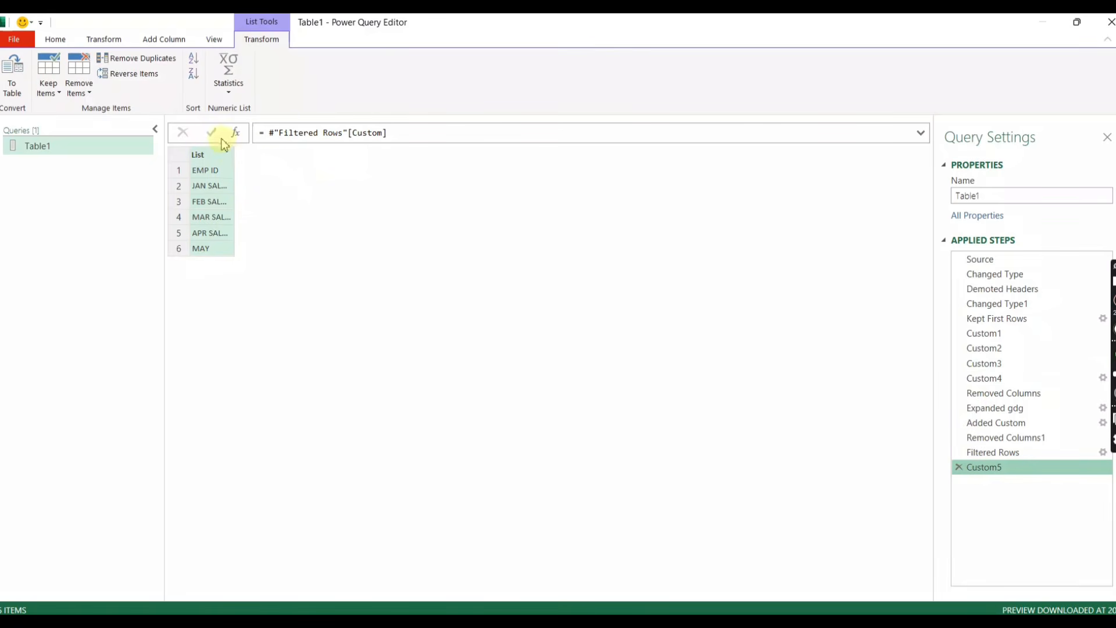
# - Widen the list column to fit its items and rename the Custom5 step as mylist
pyautogui.moveTo(234, 157); pyautogui.dragTo(261, 155)
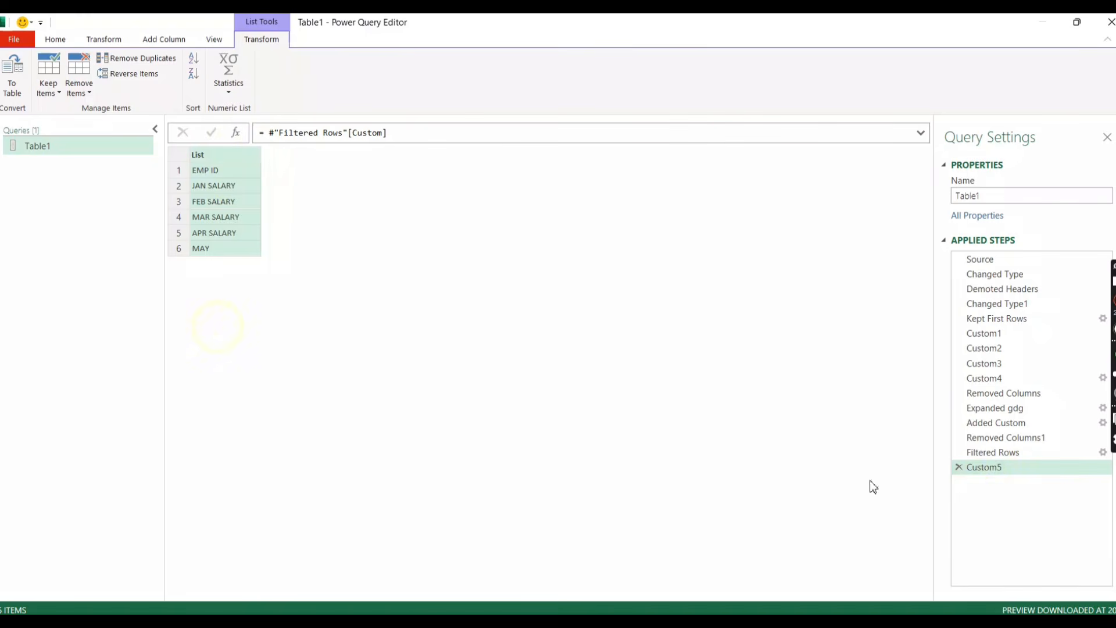
pyautogui.rightClick(995, 471)
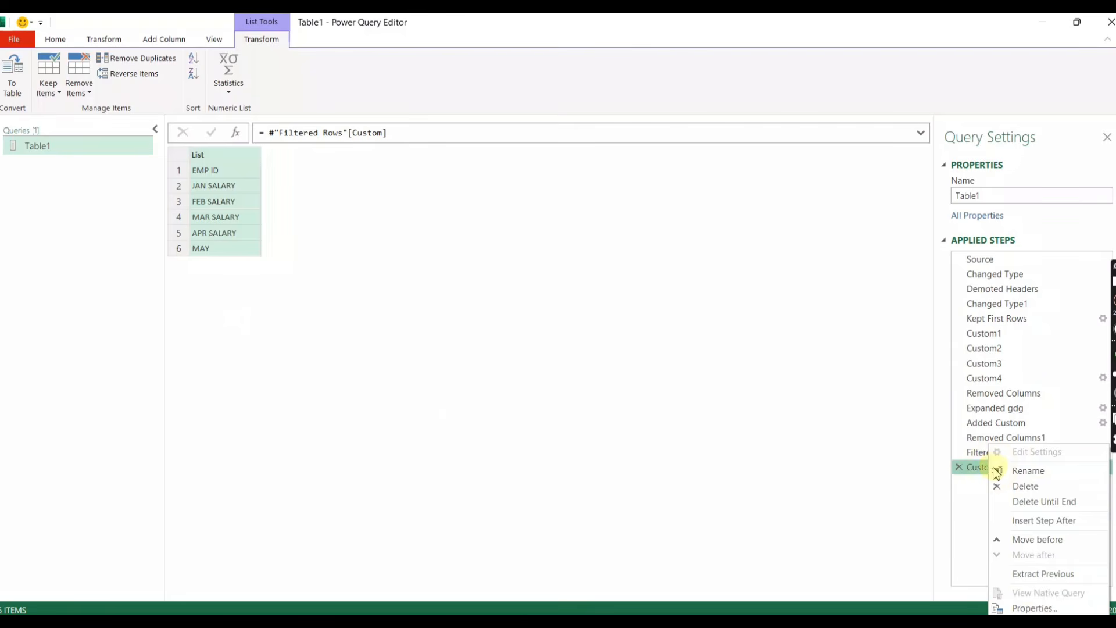
pyautogui.click(1024, 471)
pyautogui.write('my')
pyautogui.click(809, 435)
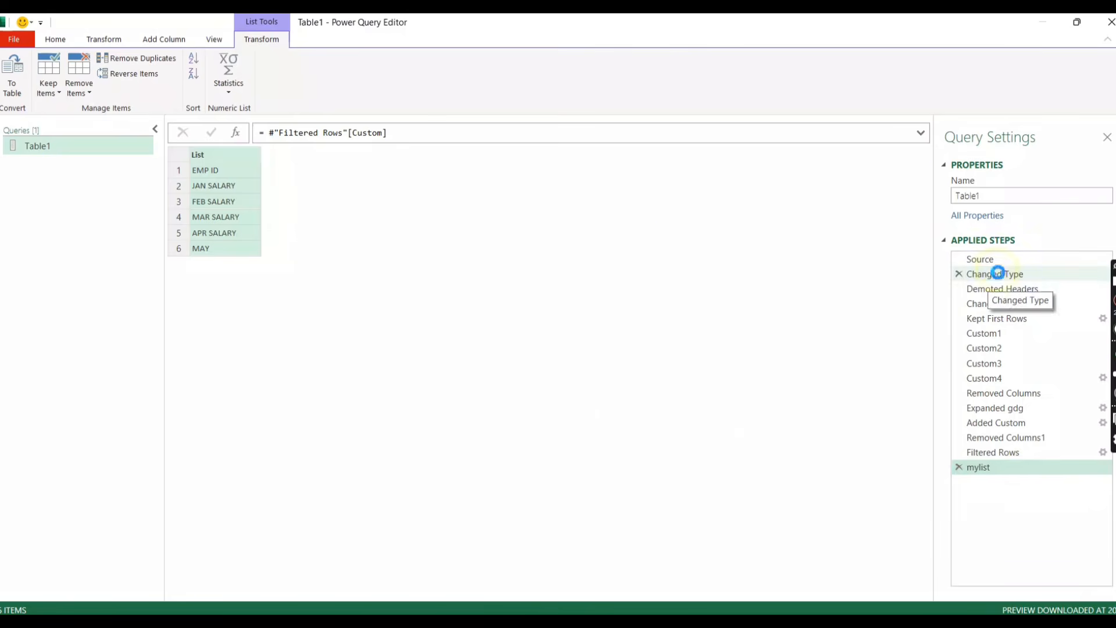
# - Compare the column headers of the Changed Type step with the items in mylist
pyautogui.click(995, 274)
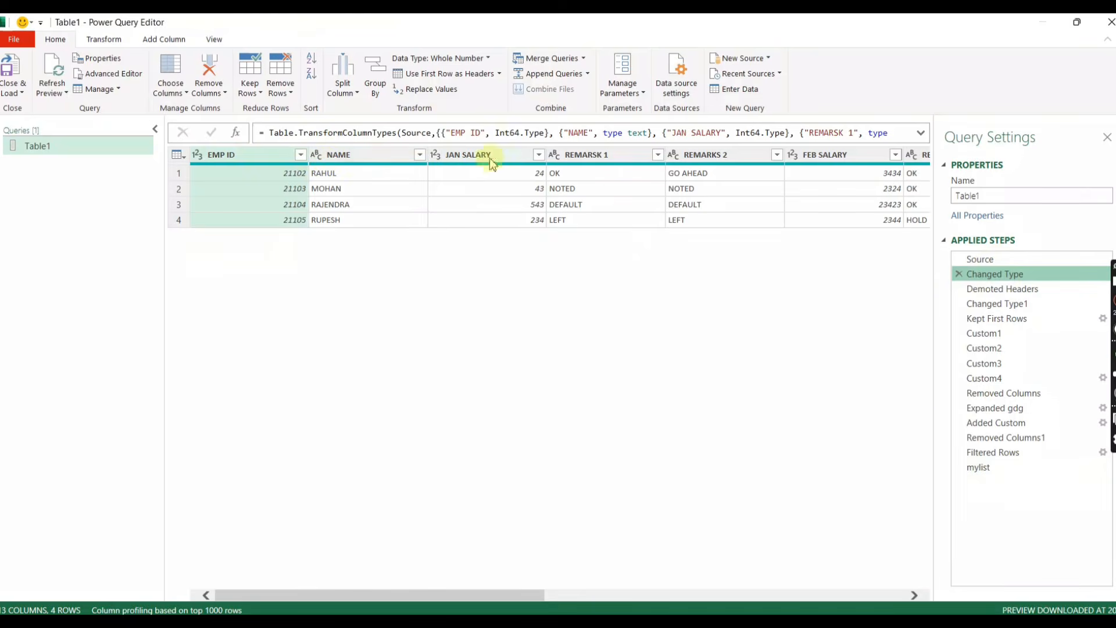
pyautogui.click(980, 468)
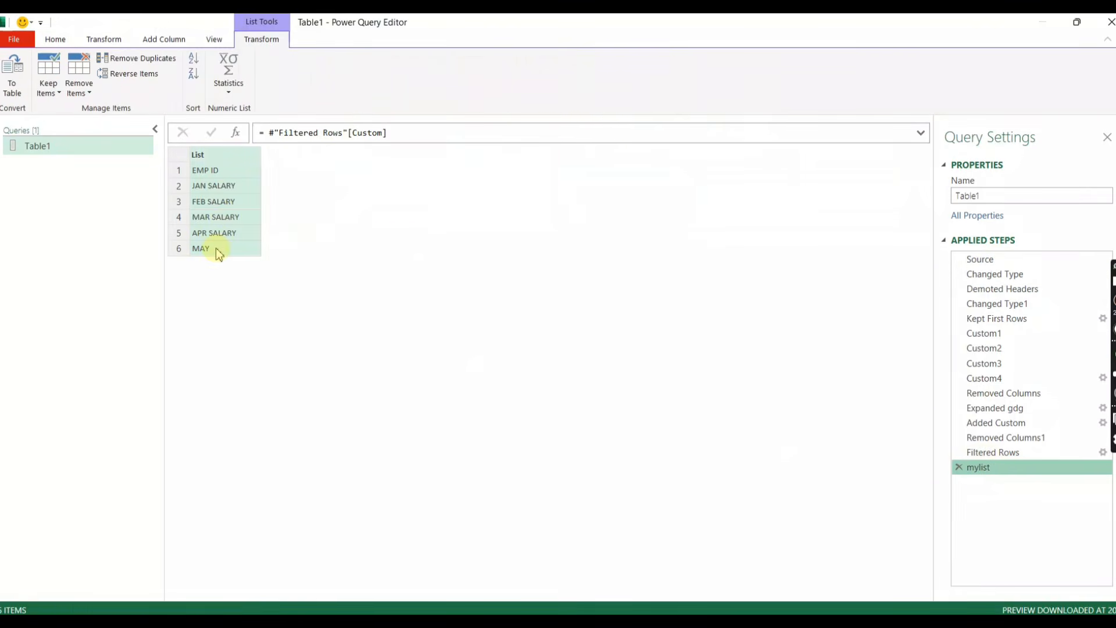
pyautogui.click(988, 274)
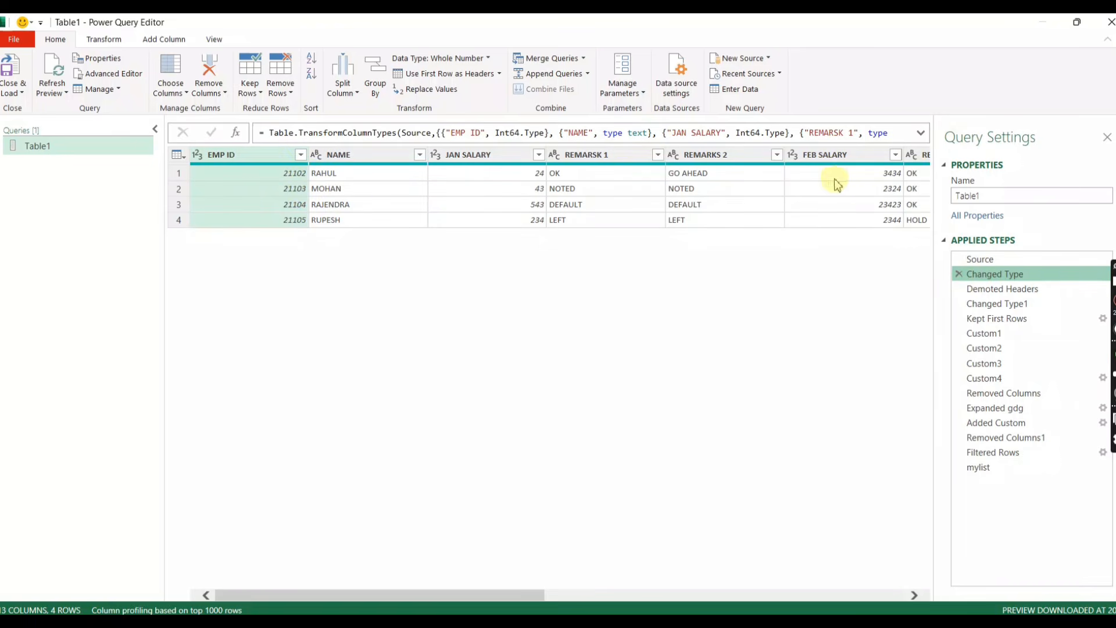
pyautogui.click(981, 469)
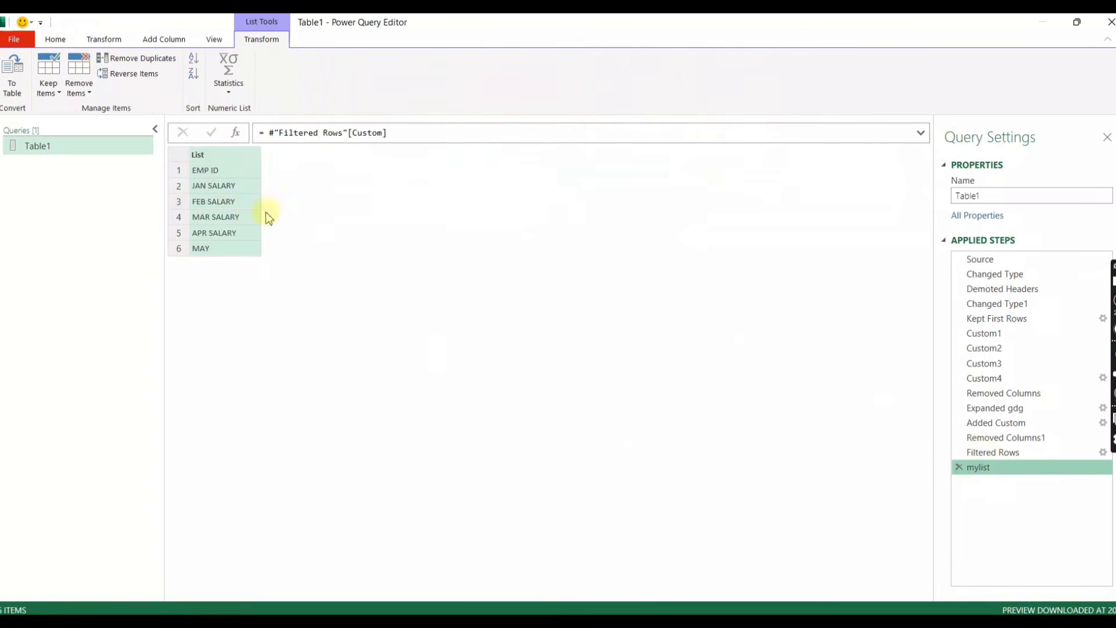
# - Add a custom step after mylist and replace its formula with the opening of a List.Combine function
pyautogui.click(237, 134)
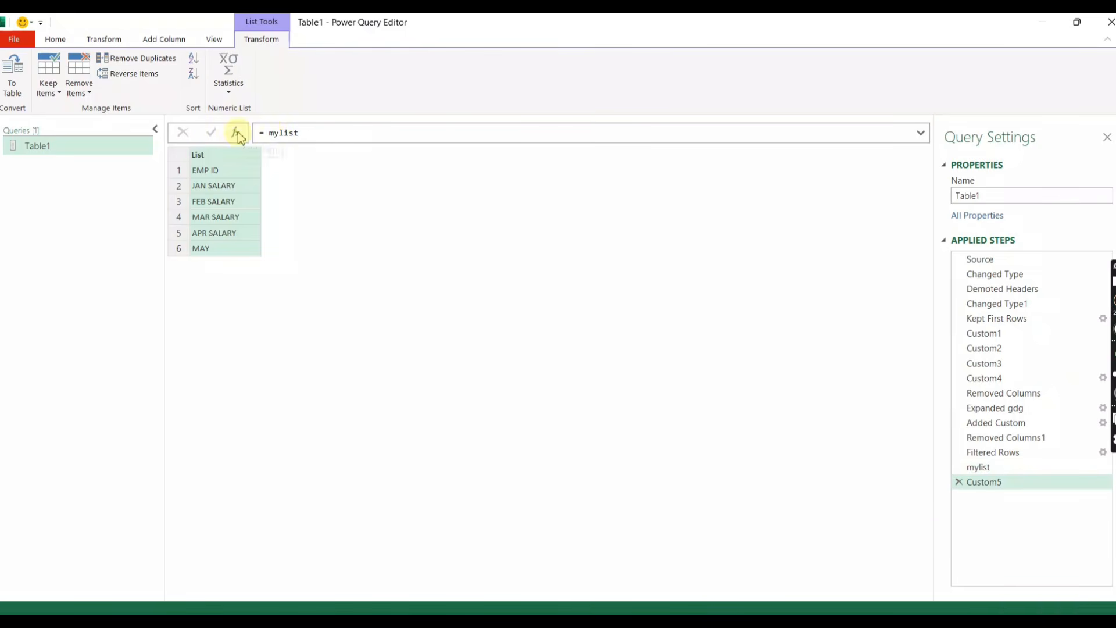
pyautogui.click(266, 131)
pyautogui.doubleClick(323, 129)
pyautogui.write('my')
pyautogui.write('=')
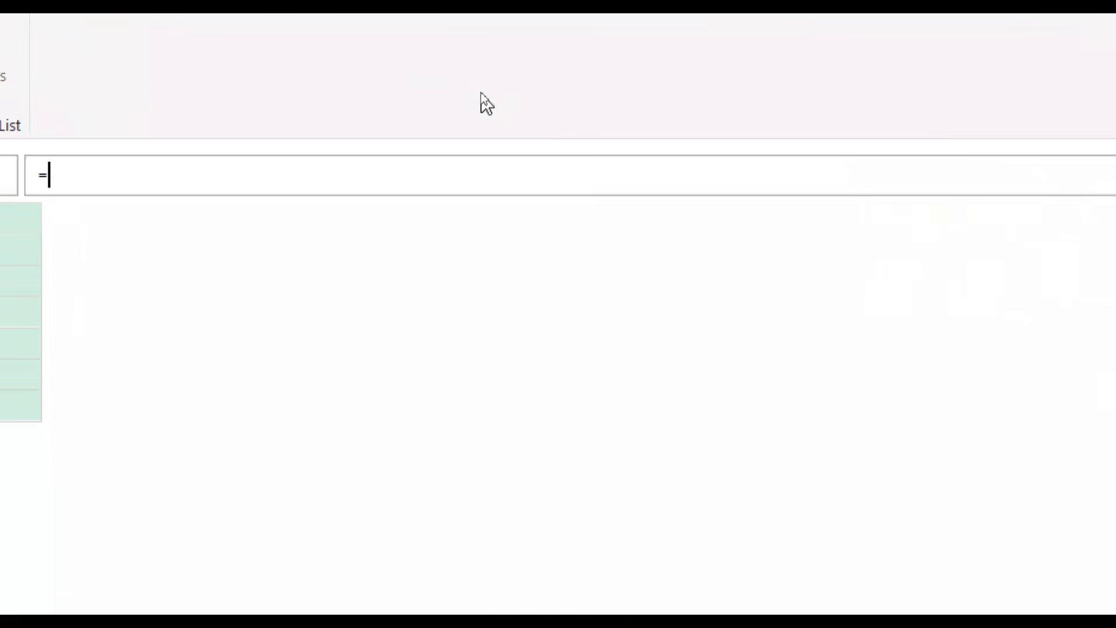
pyautogui.write('li')
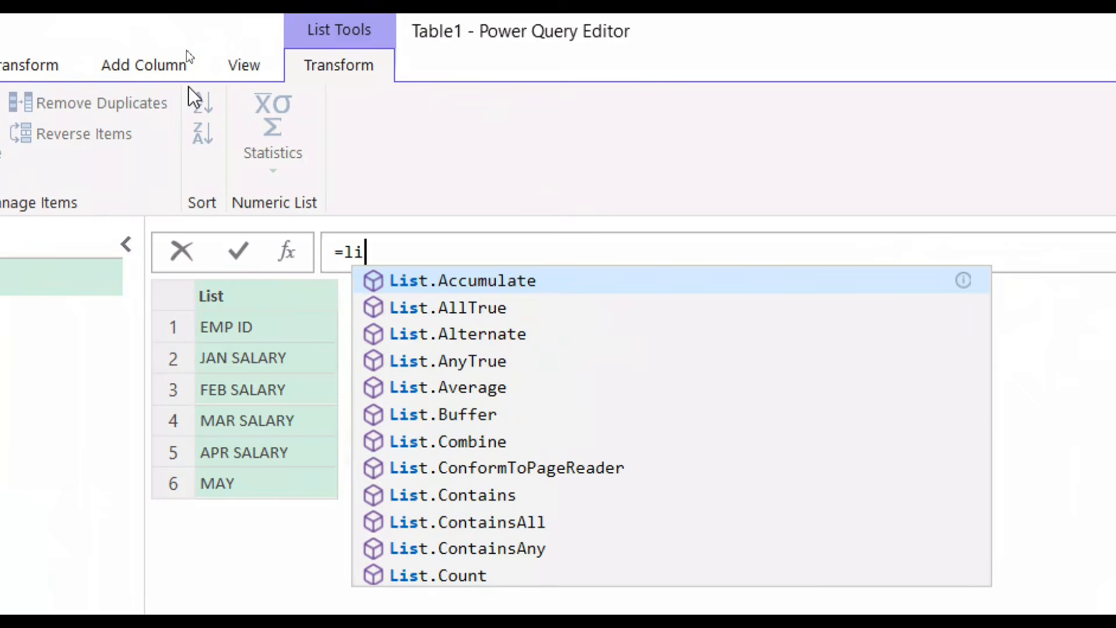
pyautogui.write('stco')
pyautogui.press('Tab')
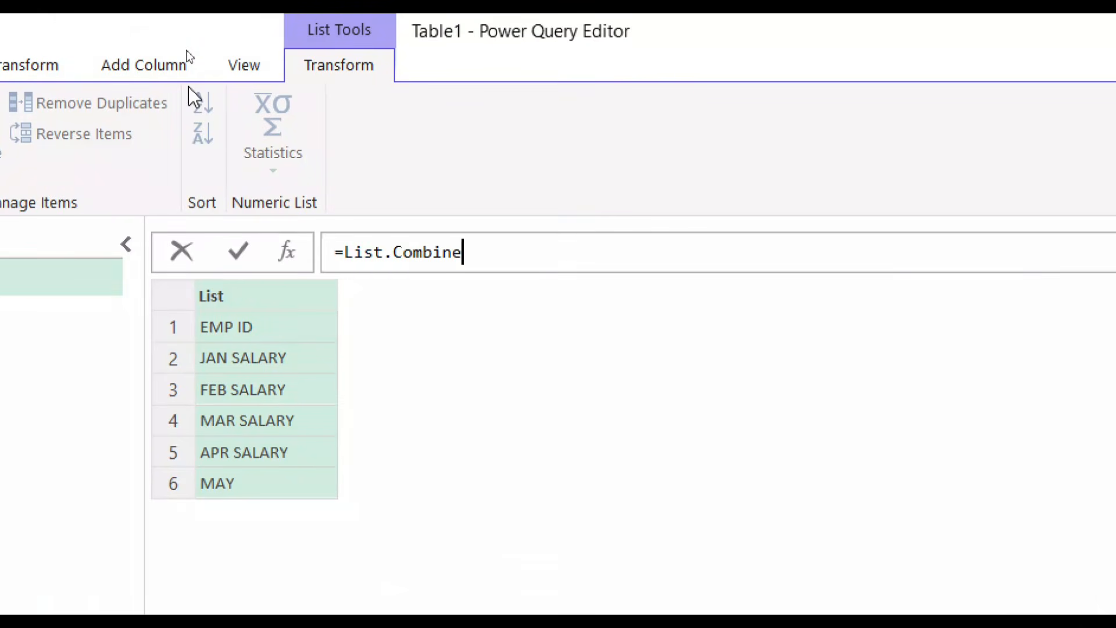
pyautogui.write('(')
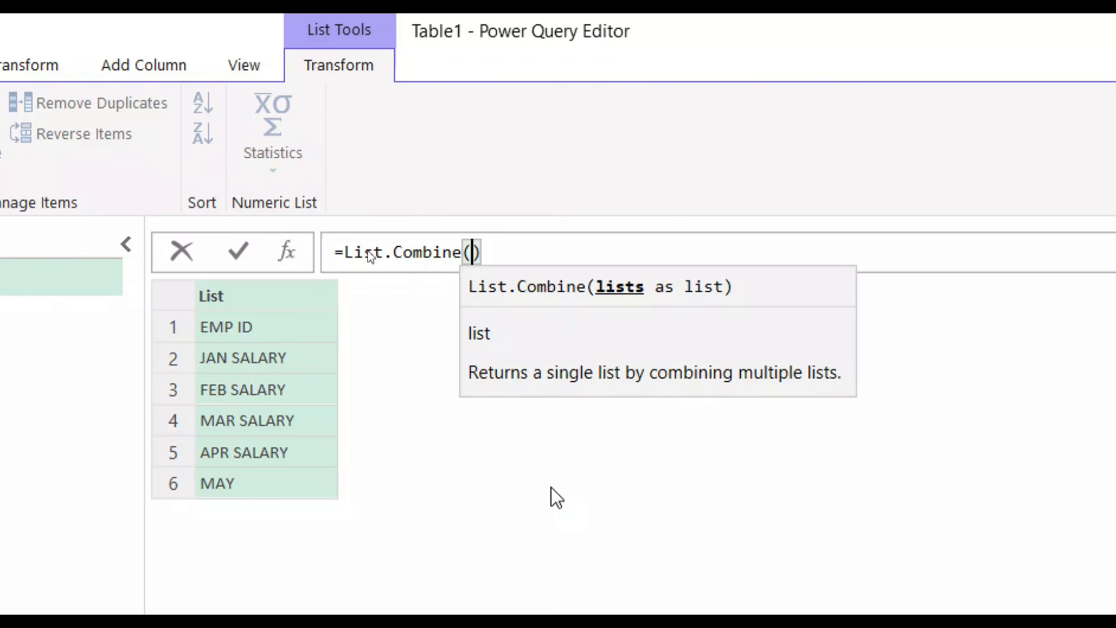
# - Complete the formula as List.Combine({mylist,{"NAME"}}) to append the NAME header to the list, and apply it
pyautogui.write('{')
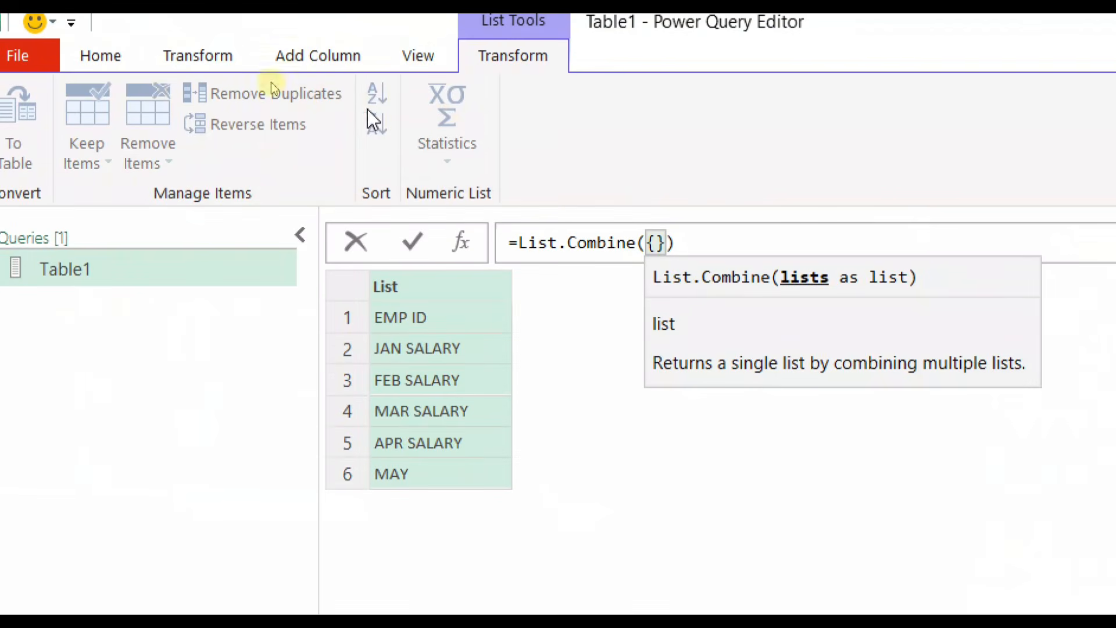
pyautogui.write('m')
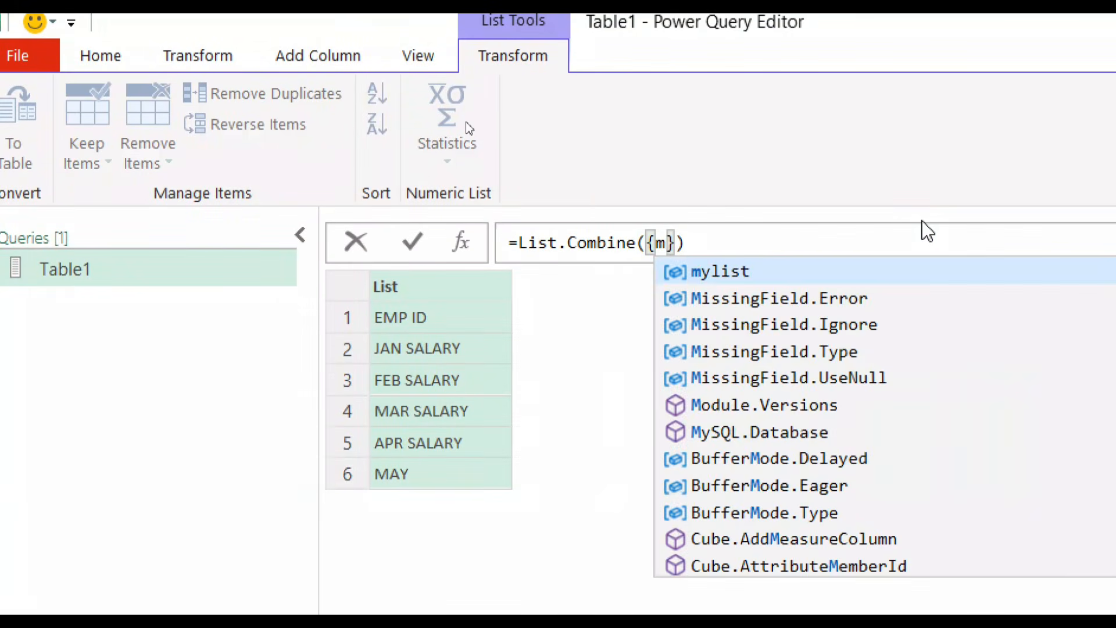
pyautogui.press('Tab')
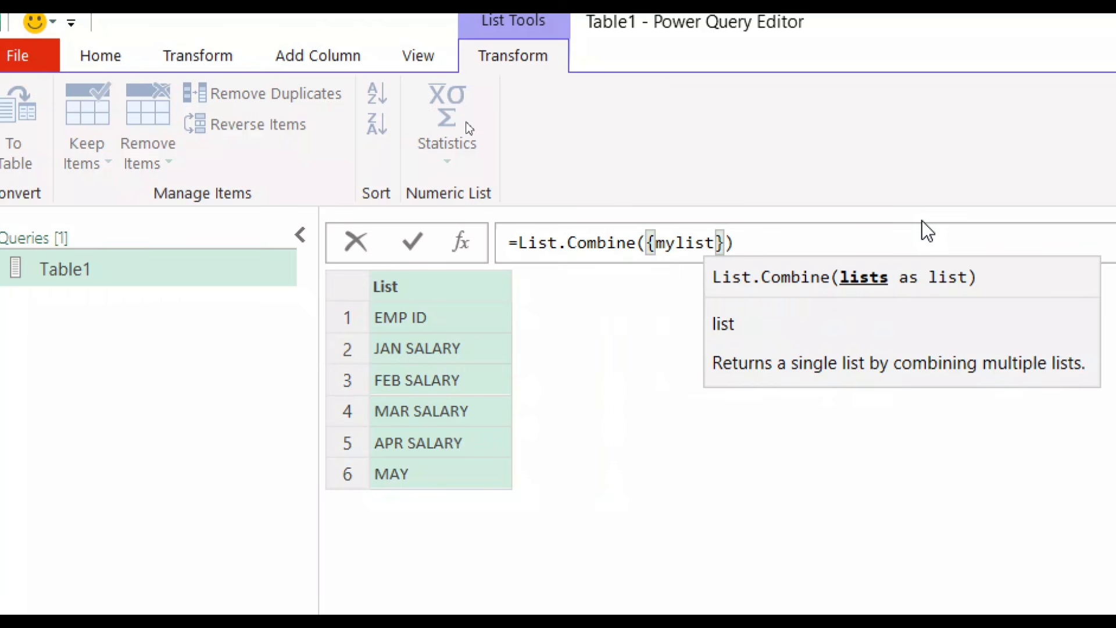
pyautogui.write(',')
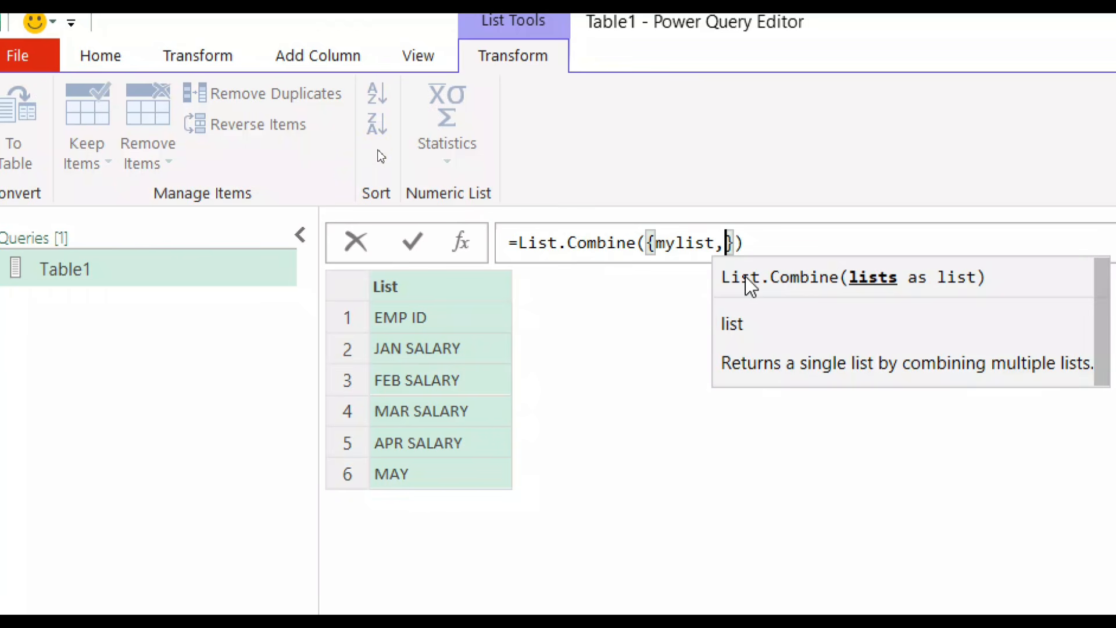
pyautogui.write('{""na')
pyautogui.press('BackSpace')
pyautogui.press('BackSpace')
pyautogui.write('NAME')
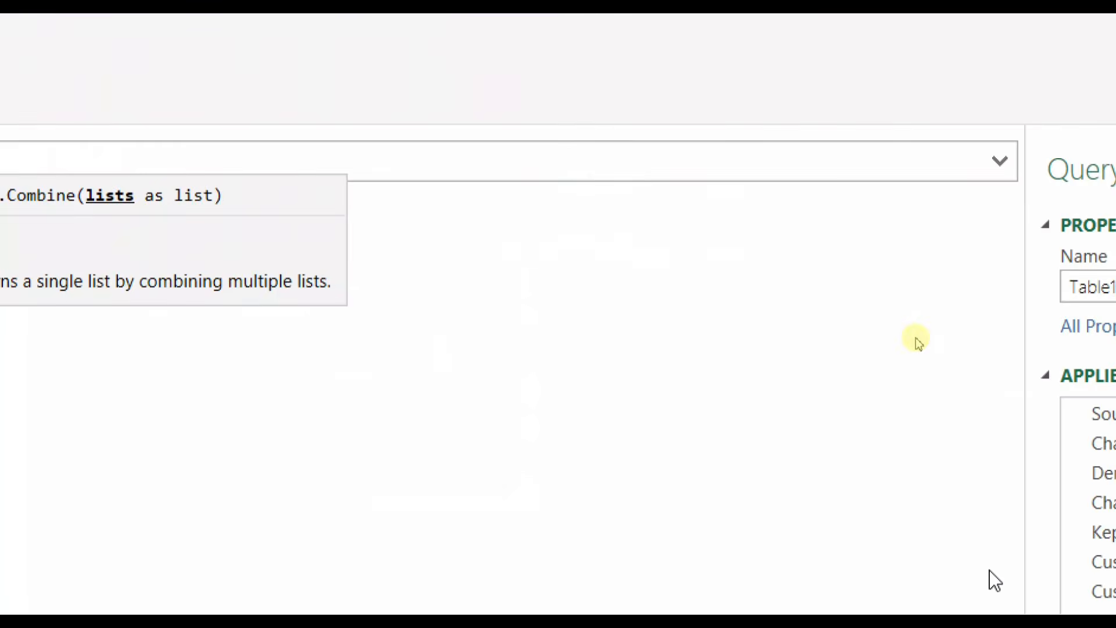
pyautogui.press('Return')
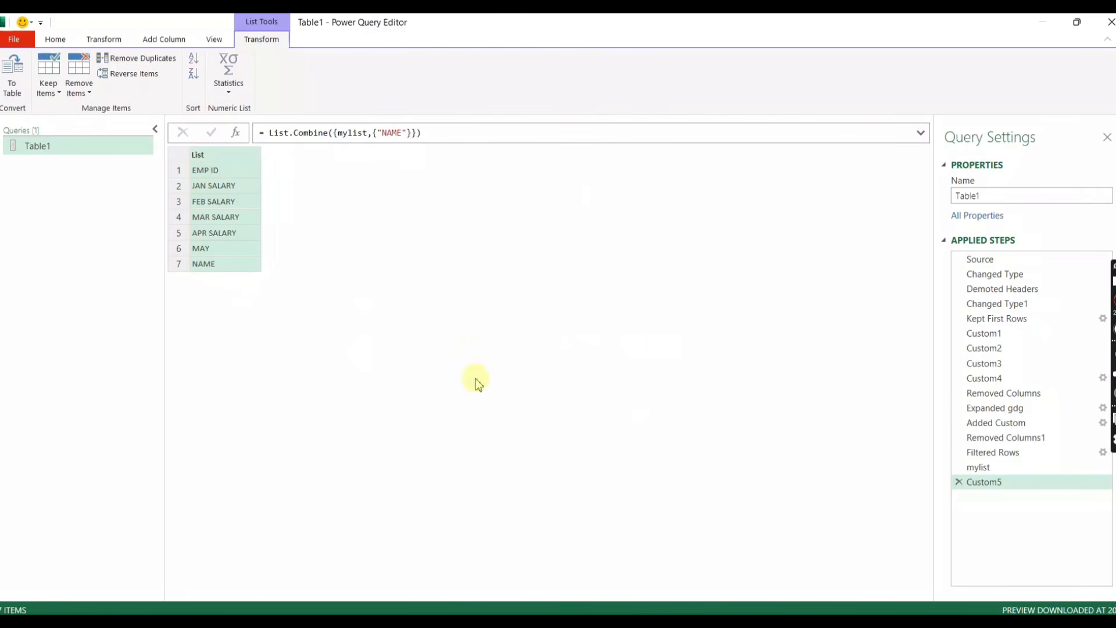
# - Add a custom step after Custom5 and clear the default step reference from its formula
pyautogui.click(236, 133)
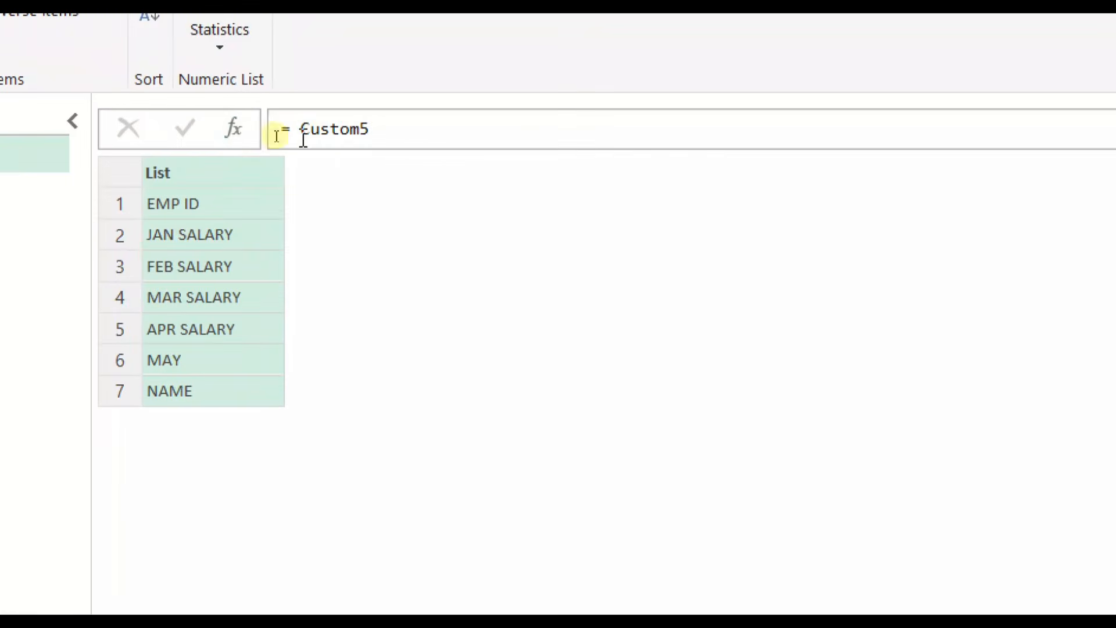
pyautogui.click(371, 136)
pyautogui.press('BackSpace')
pyautogui.press('BackSpace')
pyautogui.press('BackSpace')
pyautogui.press('BackSpace')
pyautogui.press('BackSpace')
pyautogui.press('BackSpace')
pyautogui.press('BackSpace')
pyautogui.press('BackSpace')
pyautogui.press('BackSpace')
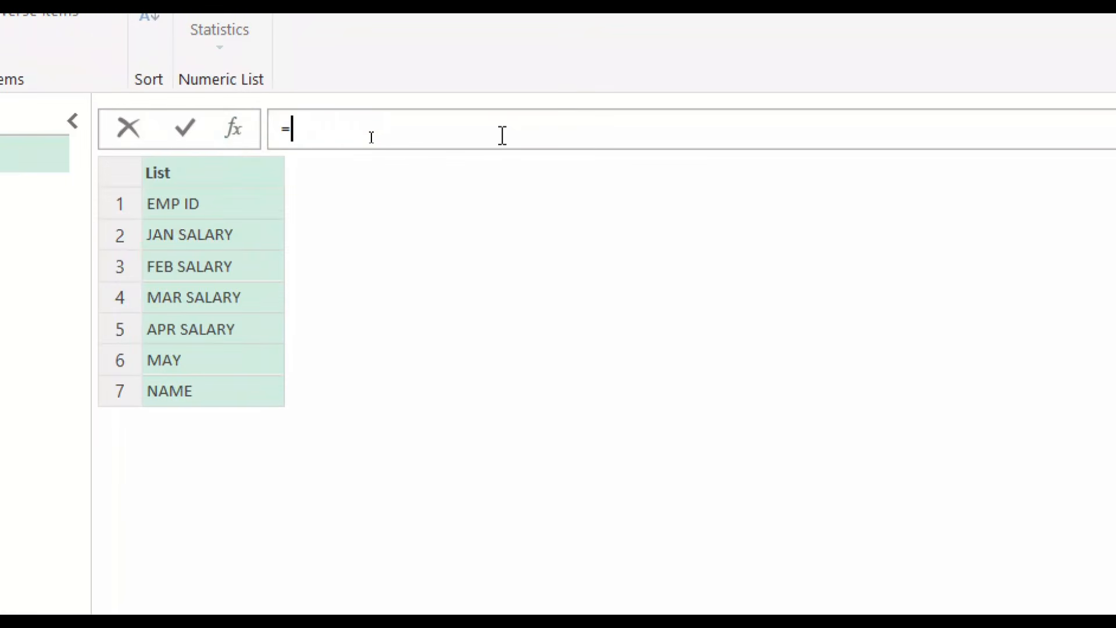
pyautogui.write('=TA')
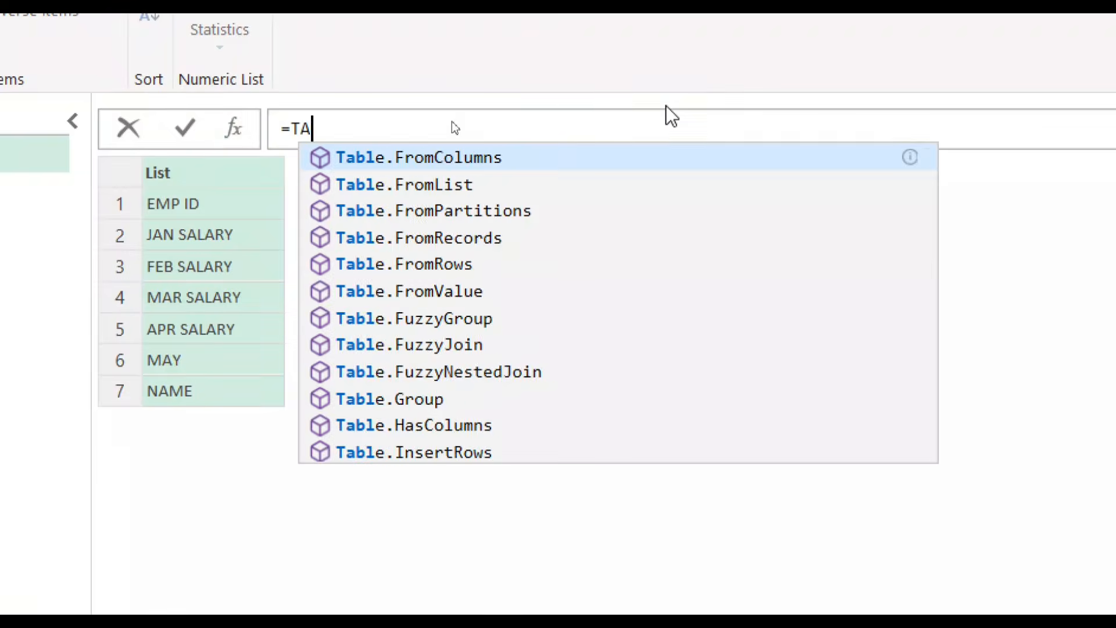
pyautogui.write('BLE.')
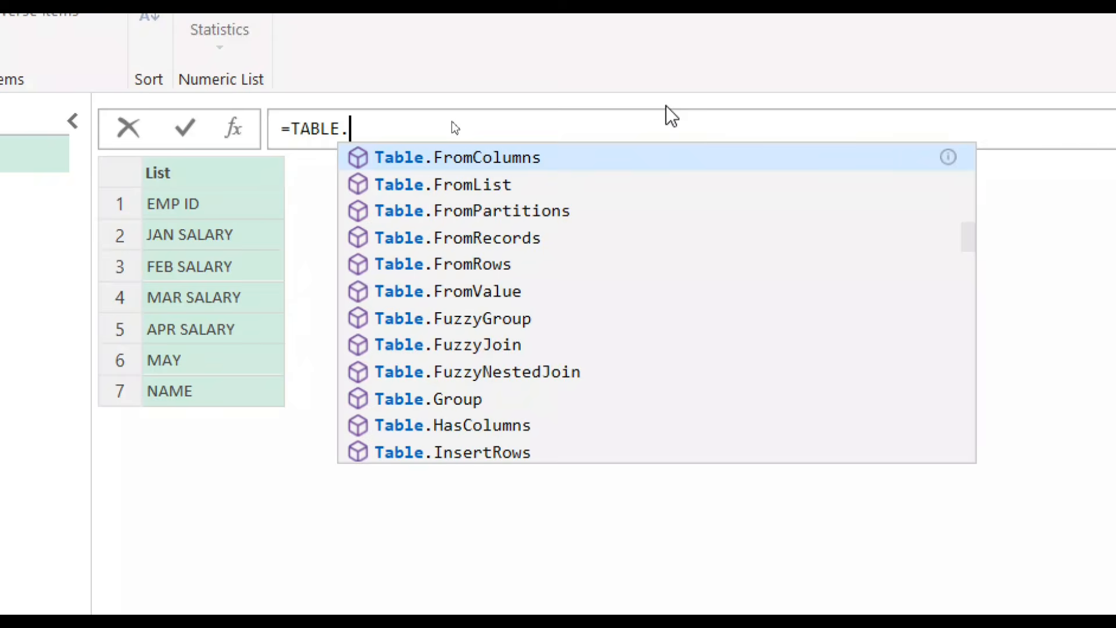
pyautogui.press('BackSpace')
pyautogui.press('BackSpace')
pyautogui.press('BackSpace')
pyautogui.press('BackSpace')
pyautogui.press('BackSpace')
pyautogui.press('BackSpace')
# - Begin the new step's formula with the Table.SelectColumns function and its opening parenthesis
pyautogui.write('tab')
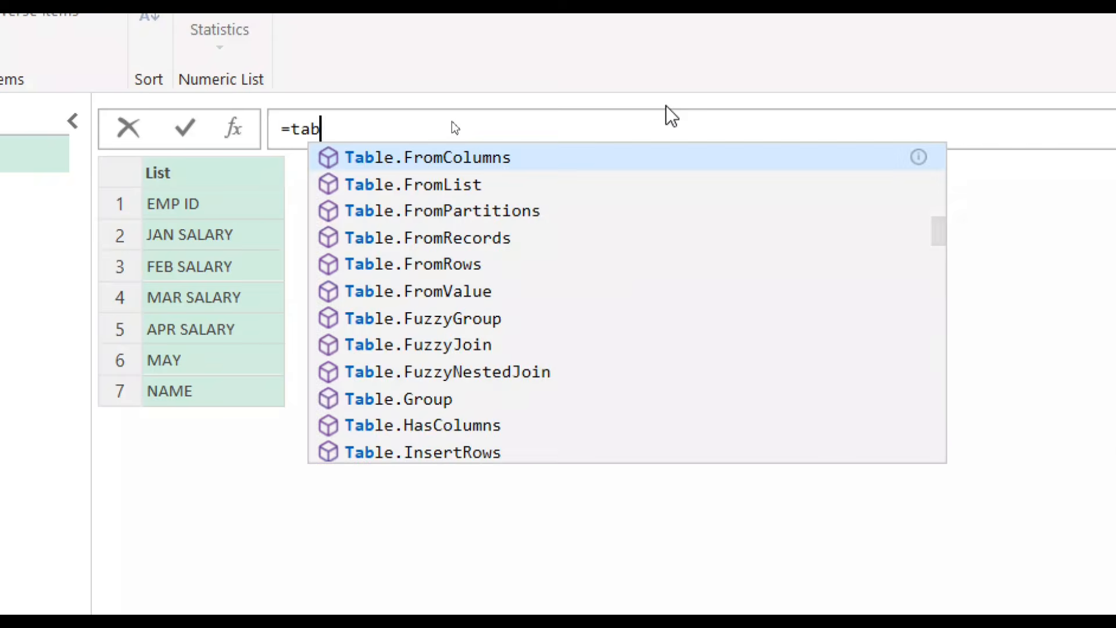
pyautogui.write('lesel')
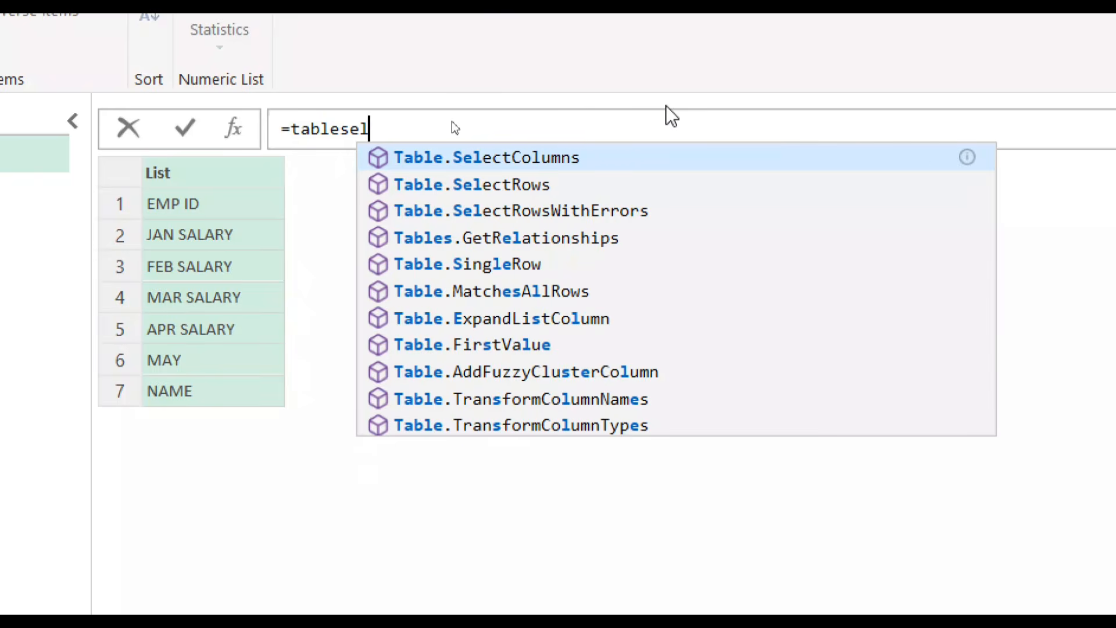
pyautogui.press('Down')
pyautogui.press('Up')
pyautogui.press('Tab')
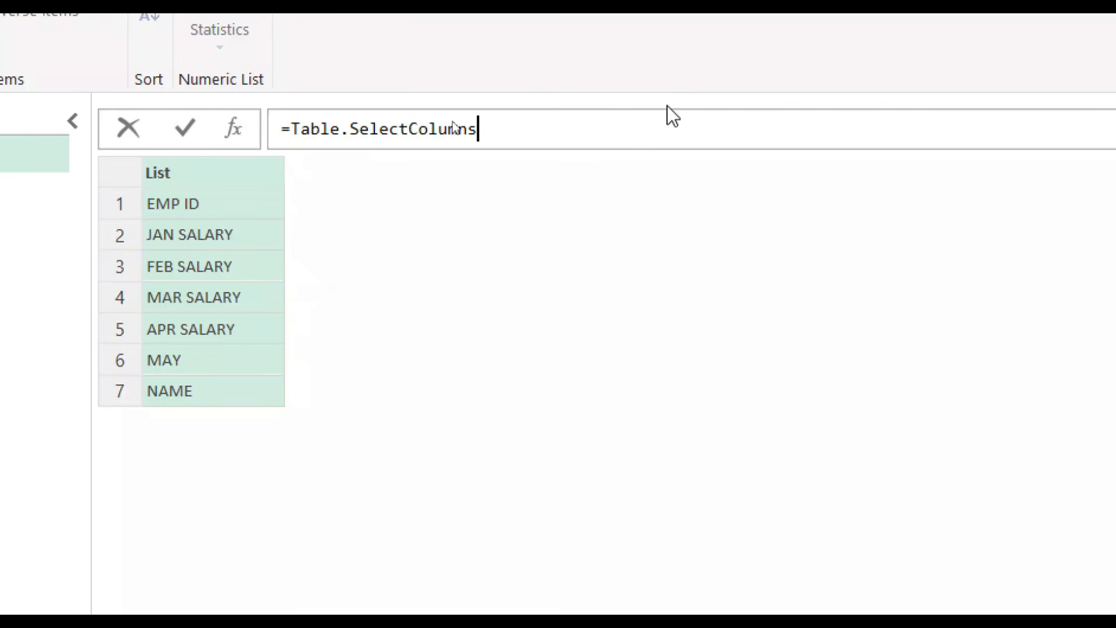
pyautogui.write('(')
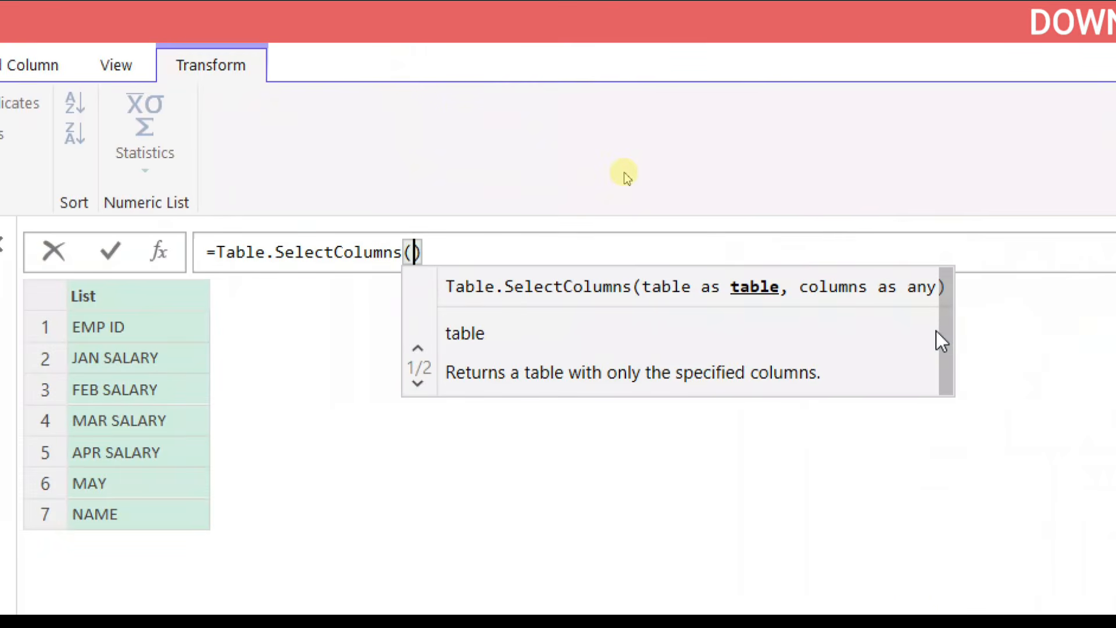
# - Complete the formula as Table.SelectColumns(#"Changed Type",Custom5) and apply it
pyautogui.write('$c')
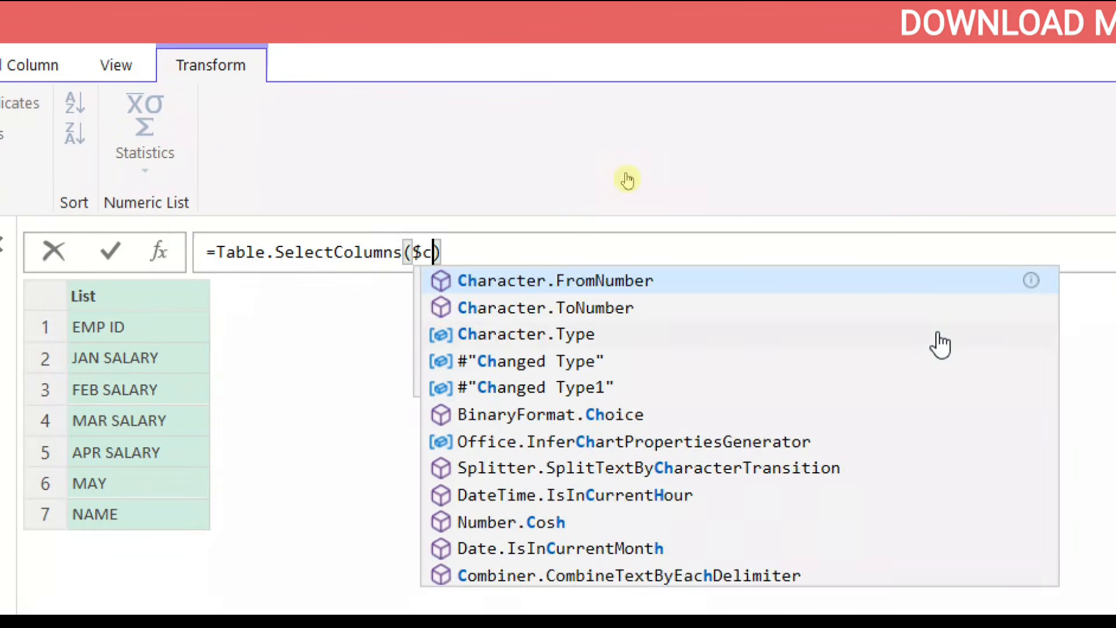
pyautogui.press('BackSpace')
pyautogui.press('BackSpace')
pyautogui.write('#')
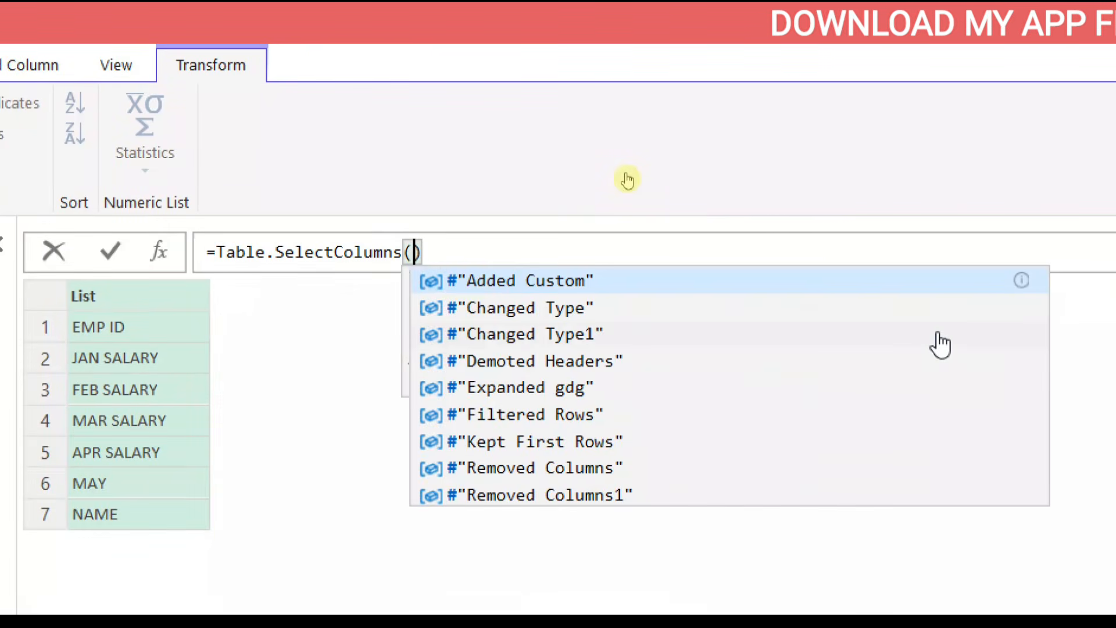
pyautogui.write('c')
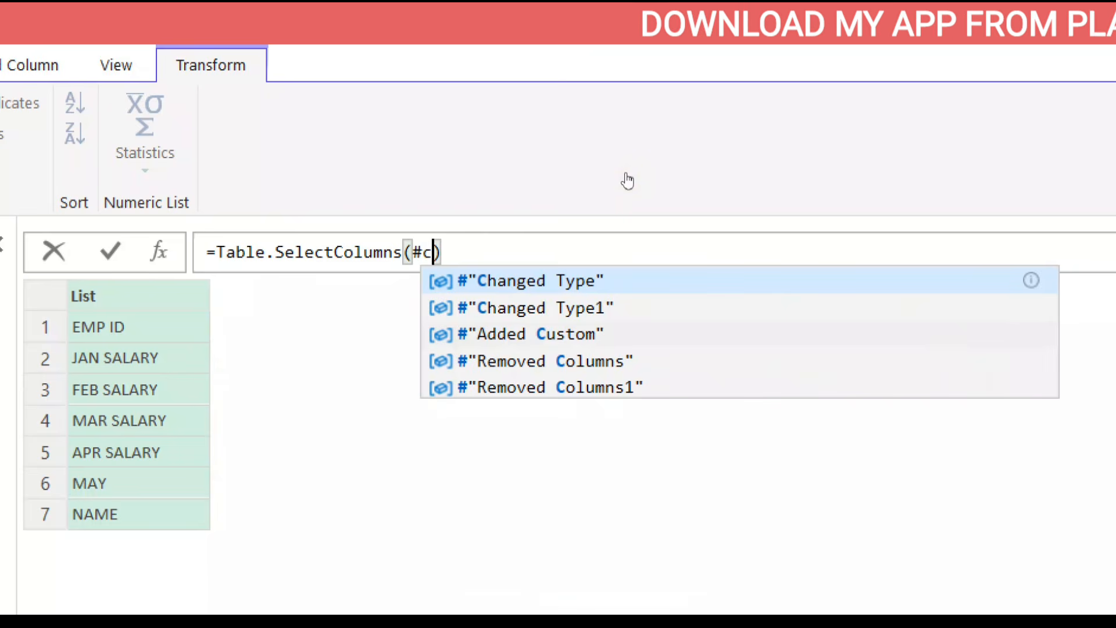
pyautogui.press('Tab')
pyautogui.write(',')
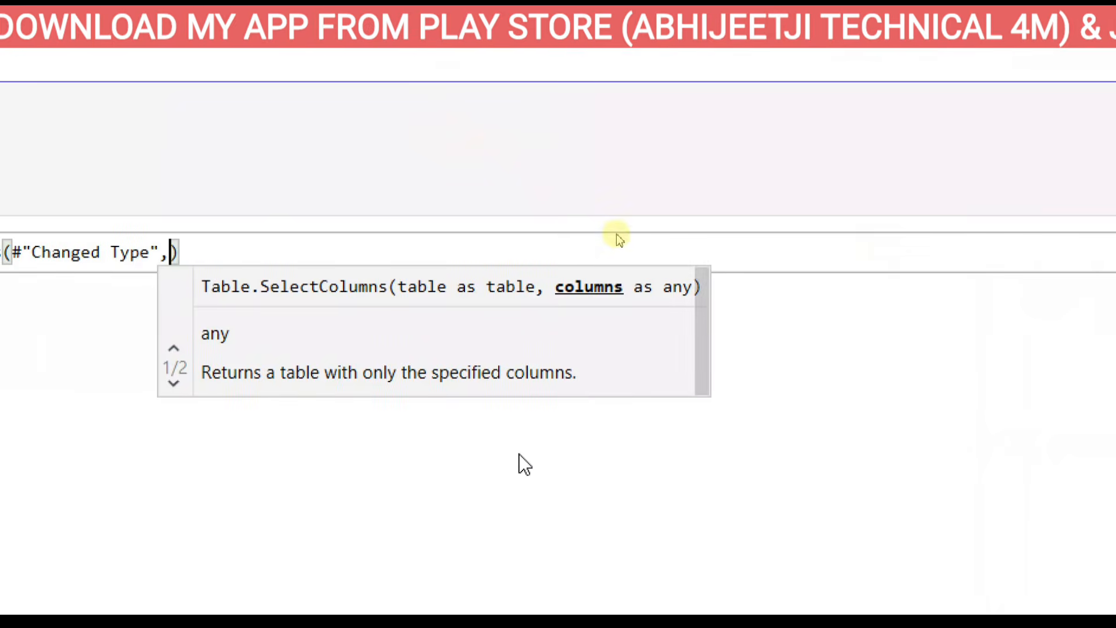
pyautogui.write('cust')
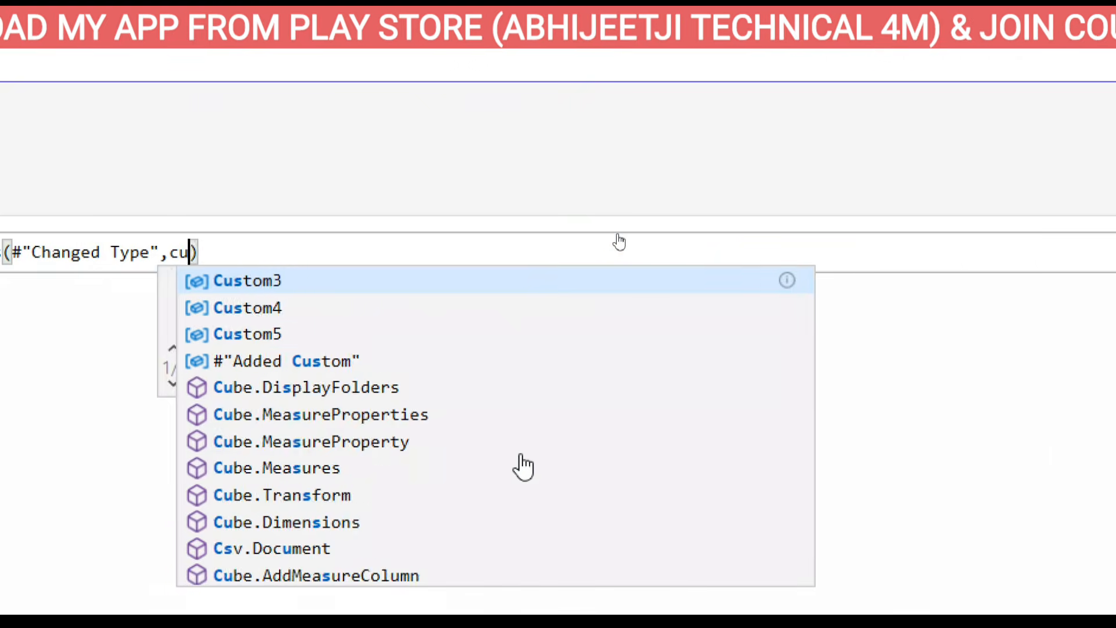
pyautogui.press('Tab')
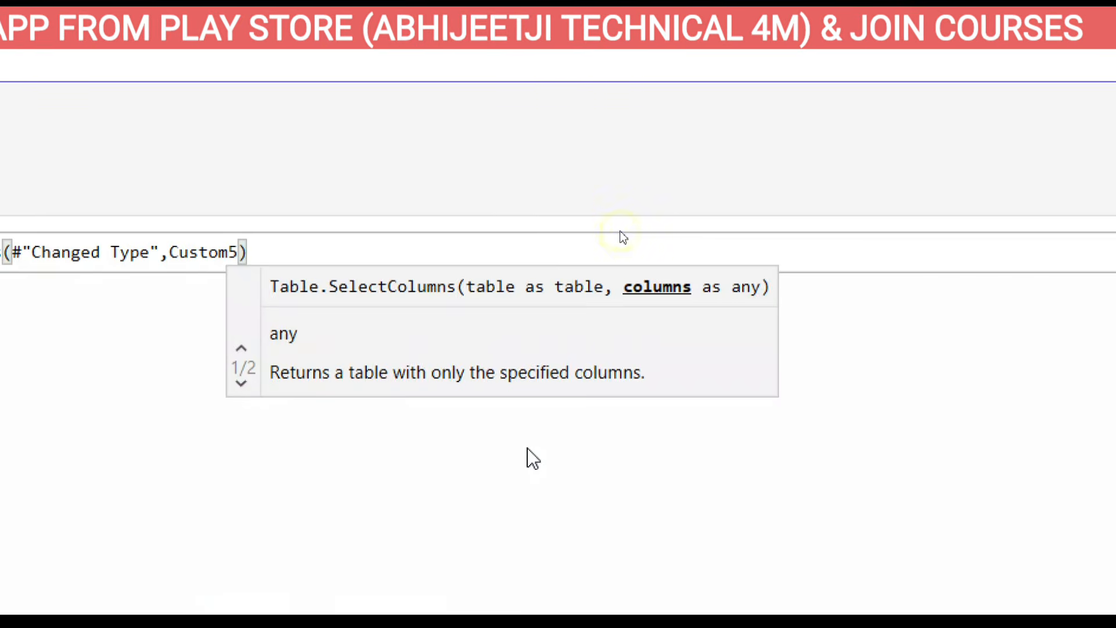
pyautogui.press('Return')
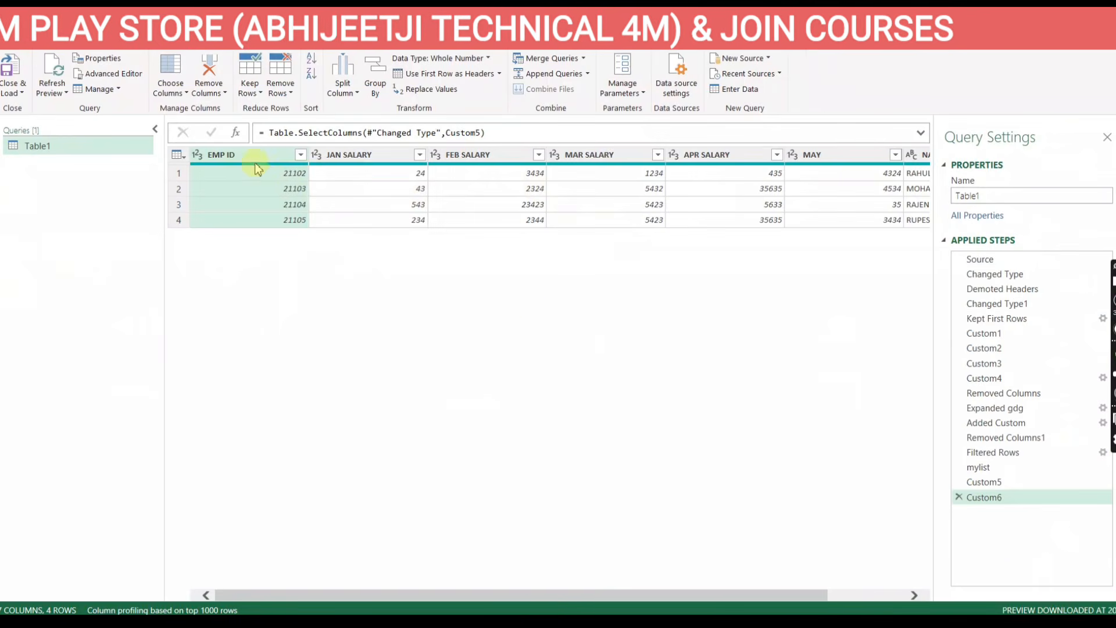
# - Move the NAME column directly after the EMP ID column
pyautogui.moveTo(742, 596); pyautogui.dragTo(897, 593)
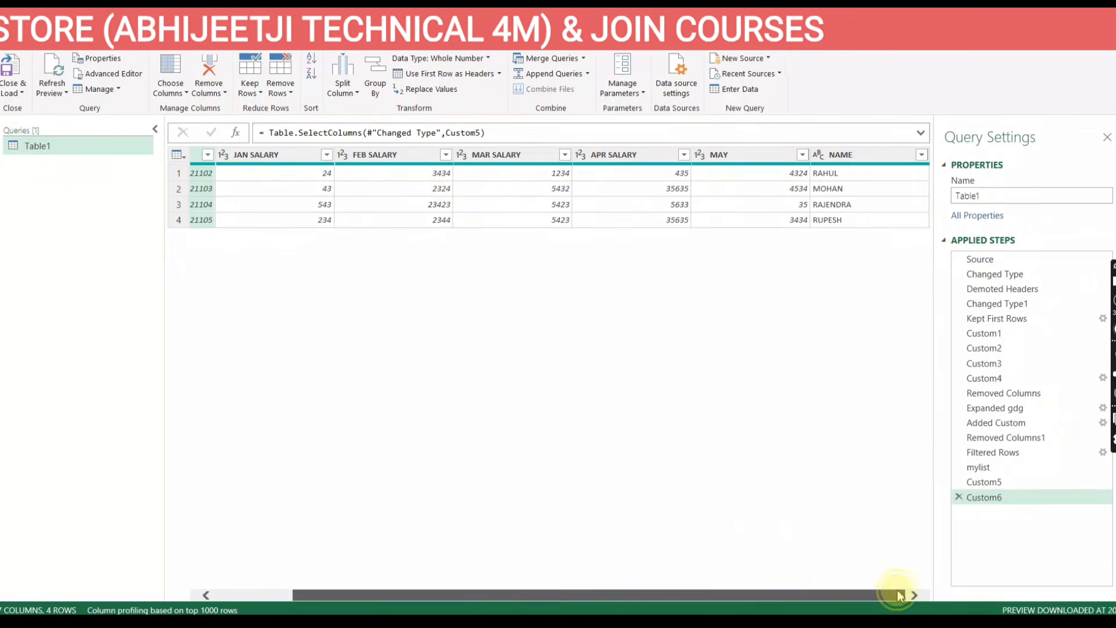
pyautogui.click(849, 156)
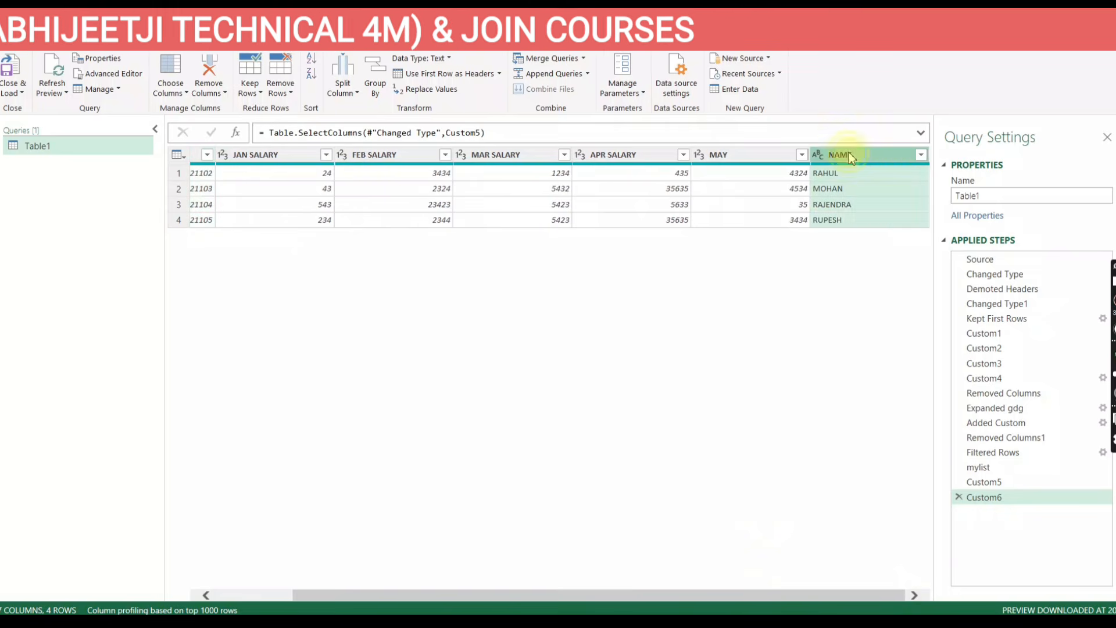
pyautogui.rightClick(850, 157)
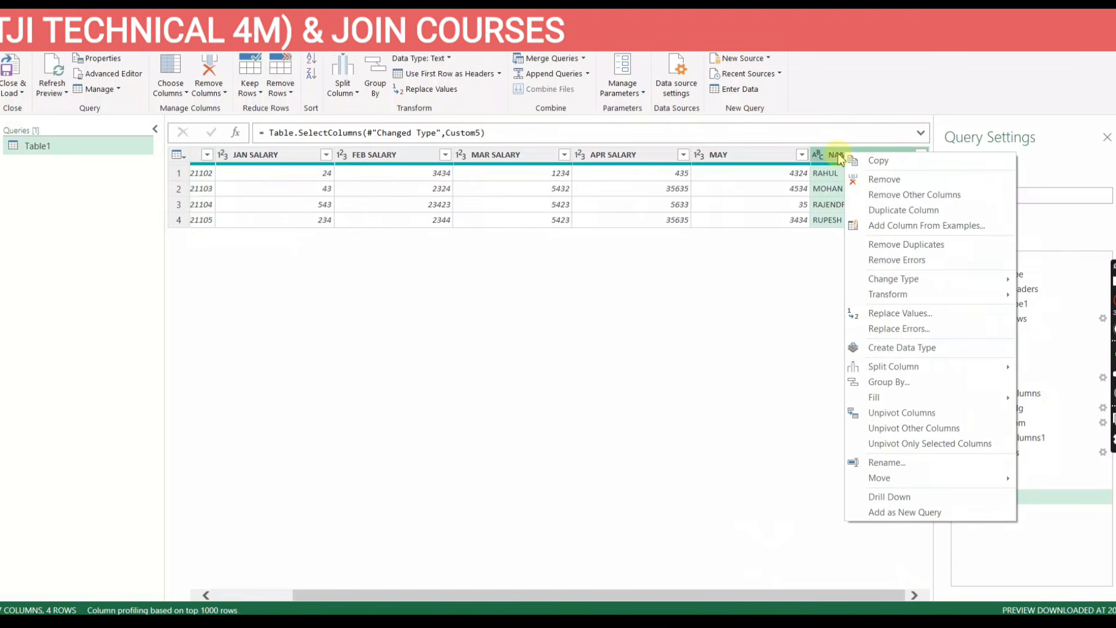
pyautogui.moveTo(821, 159); pyautogui.dragTo(237, 168)
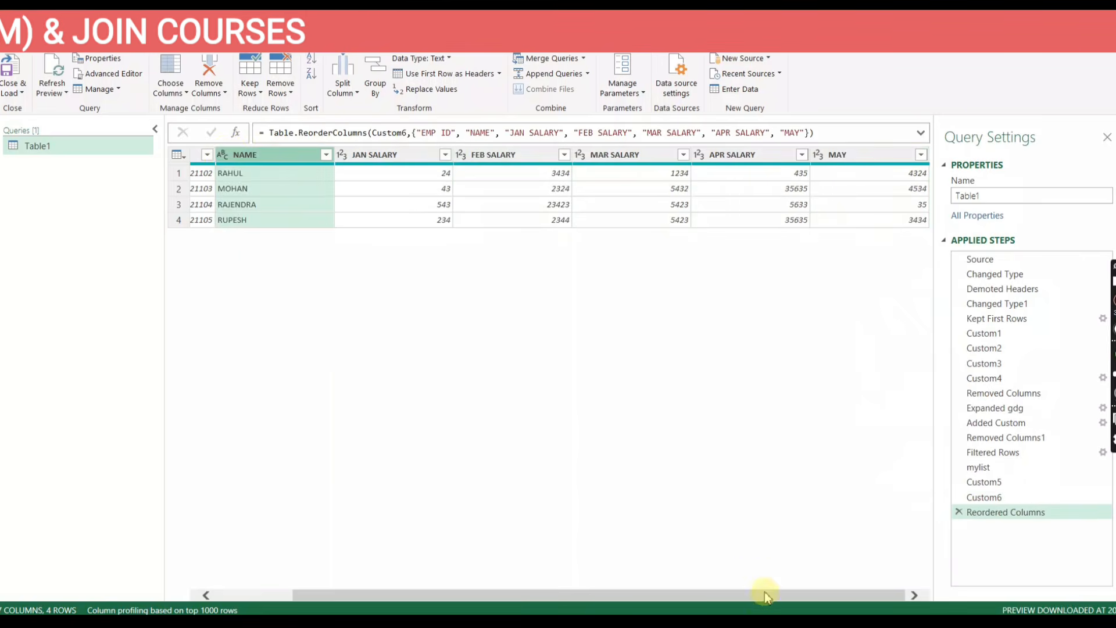
pyautogui.moveTo(773, 595); pyautogui.dragTo(695, 594)
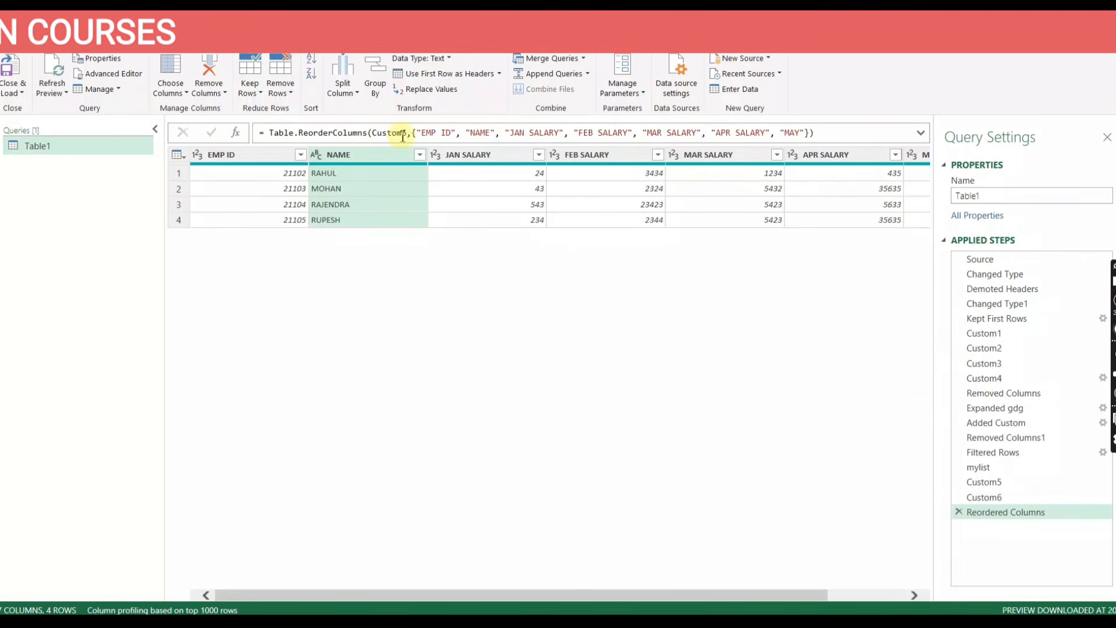
# - Close and load the reordered query into the workbook, and open Sheet1 with the source table
pyautogui.click(22, 92)
pyautogui.click(36, 113)
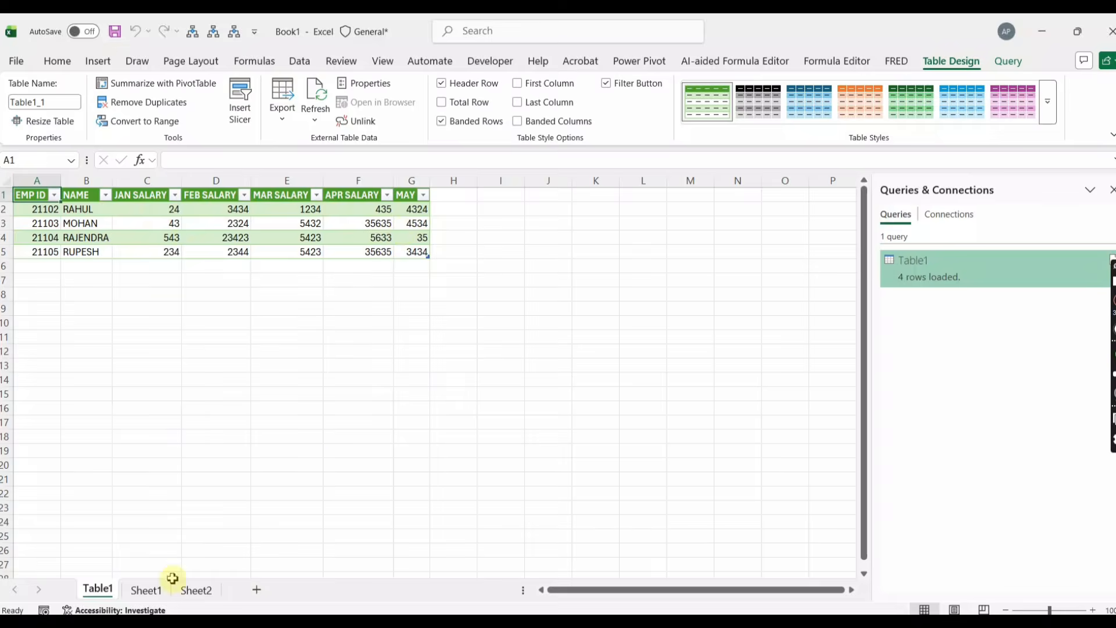
pyautogui.click(146, 589)
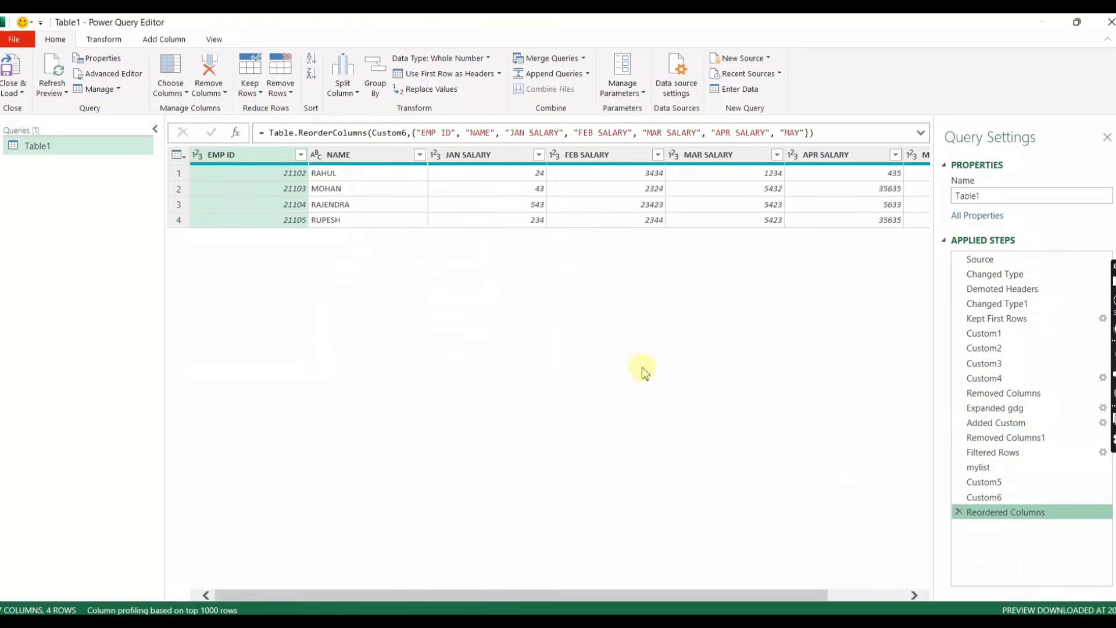
# - Load the Table1 query to its worksheet again from the Power Query Editor
pyautogui.moveTo(558, 596); pyautogui.dragTo(409, 547)
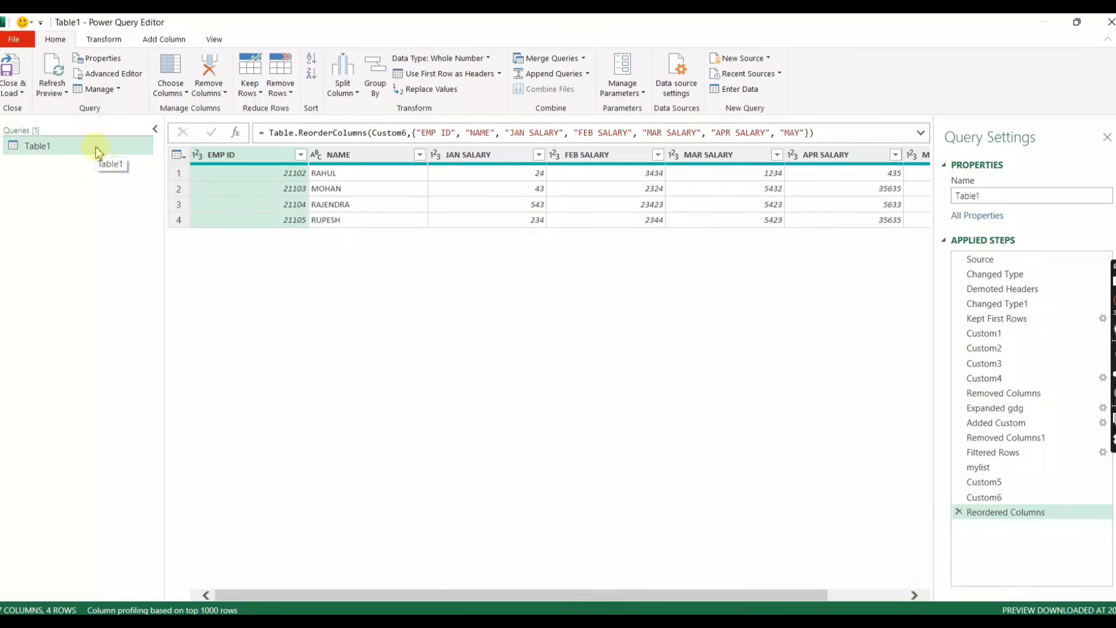
pyautogui.click(13, 92)
pyautogui.click(40, 110)
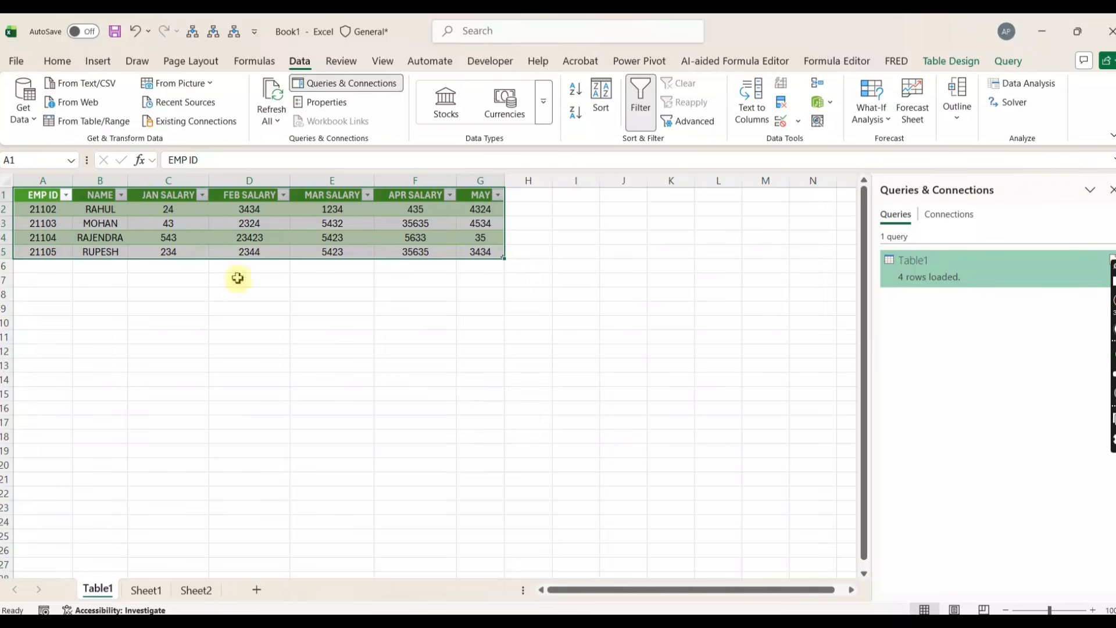
# - Compare the loaded table on the Table1 sheet with the full source table on Sheet1, closing the queries list for room
pyautogui.click(361, 382)
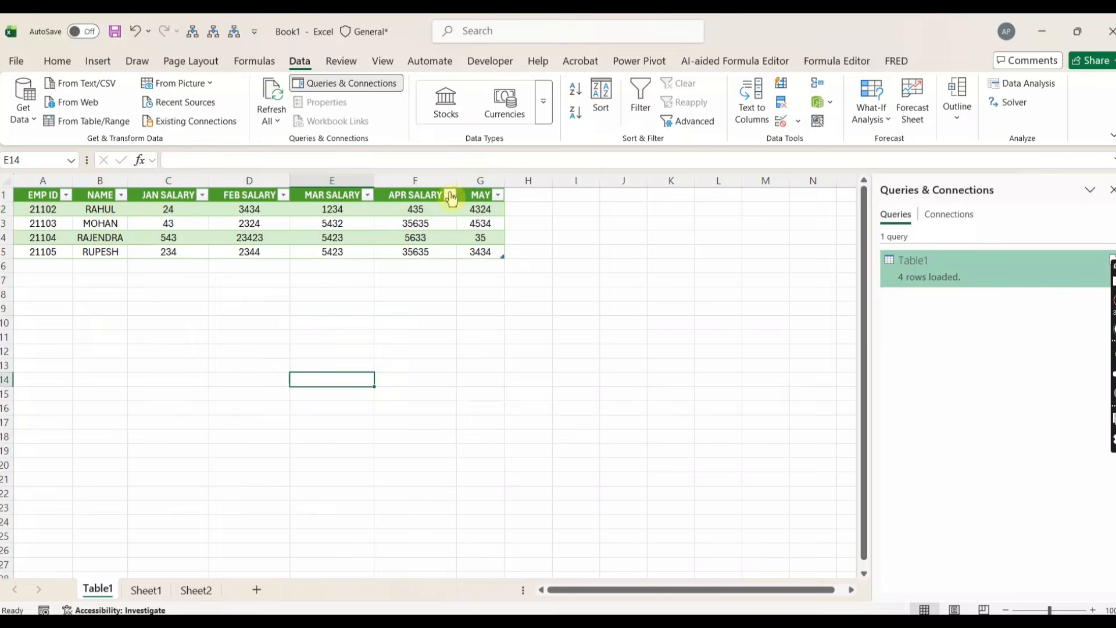
pyautogui.click(145, 590)
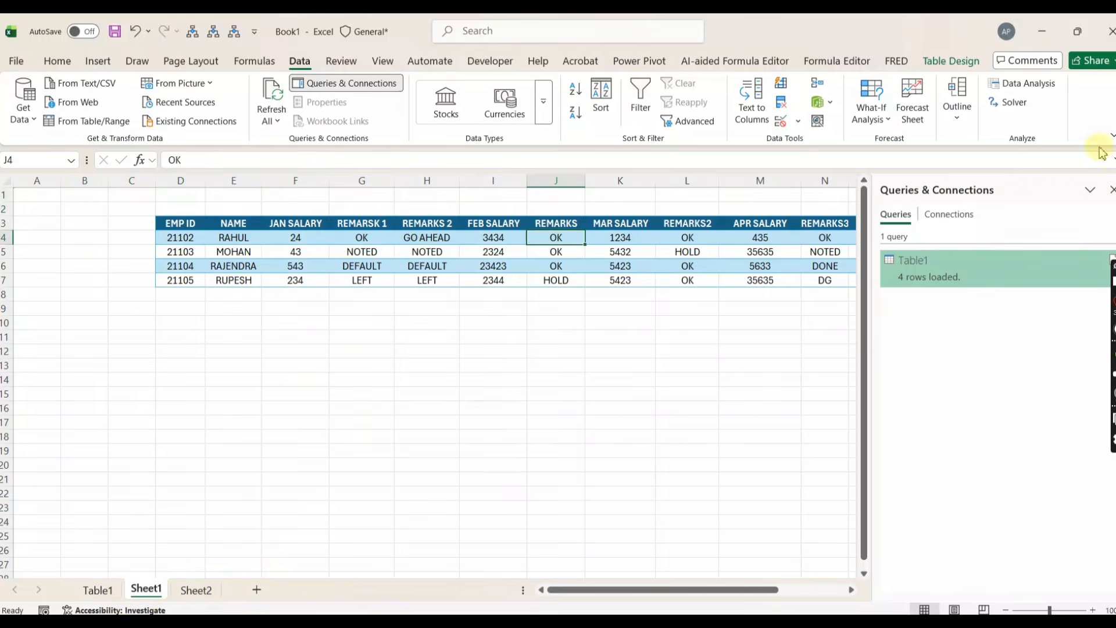
pyautogui.click(1111, 189)
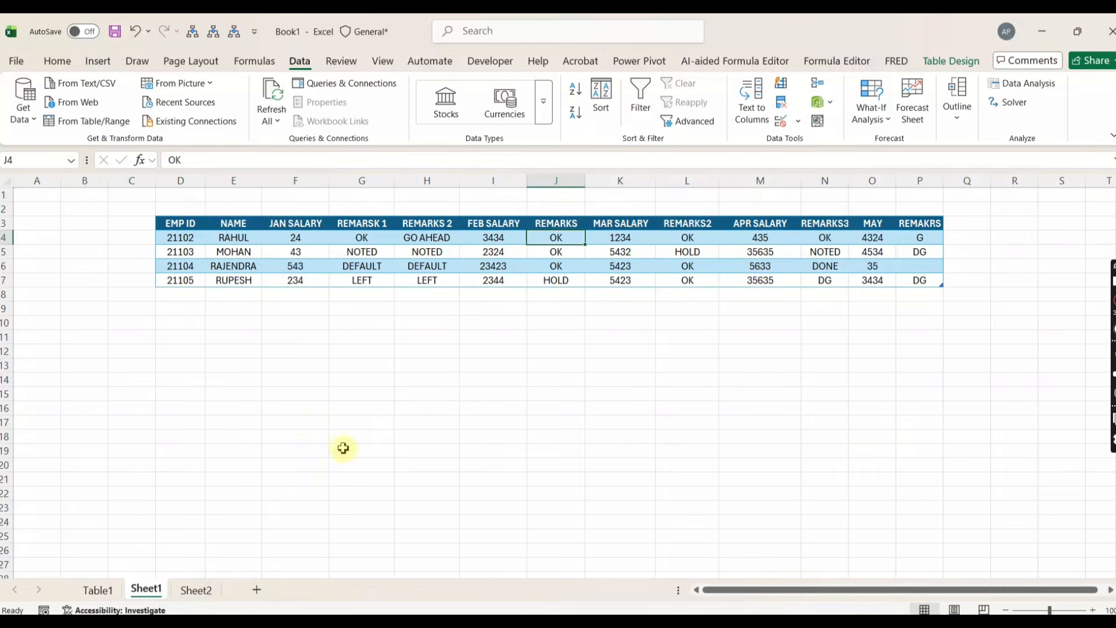
pyautogui.click(102, 594)
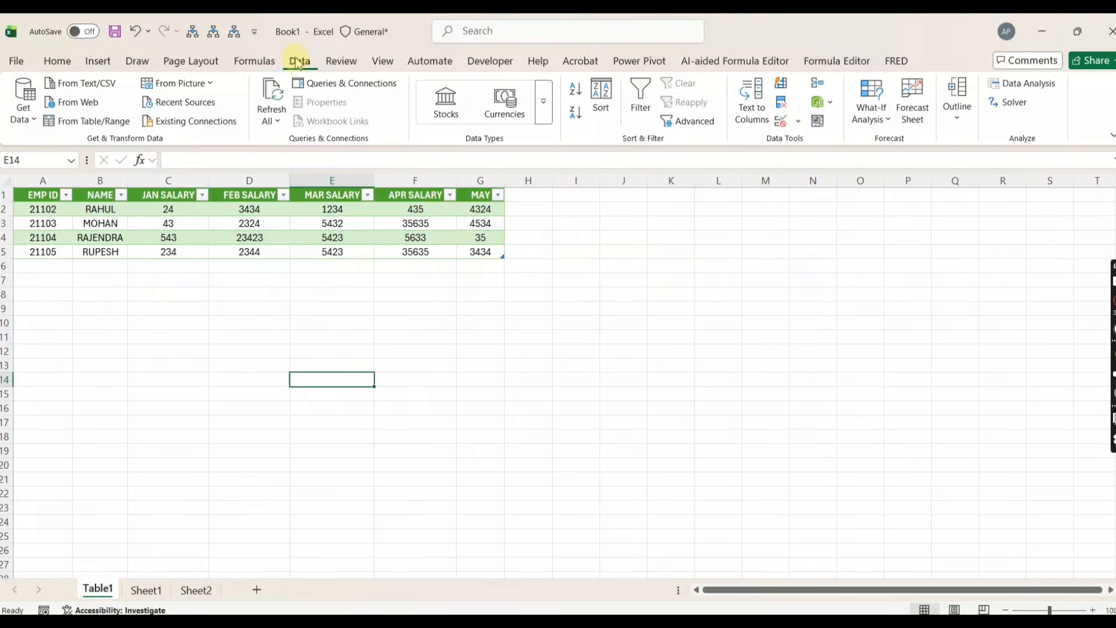
# - Show the workbook's queries again and open the Table1 query for editing
pyautogui.click(346, 83)
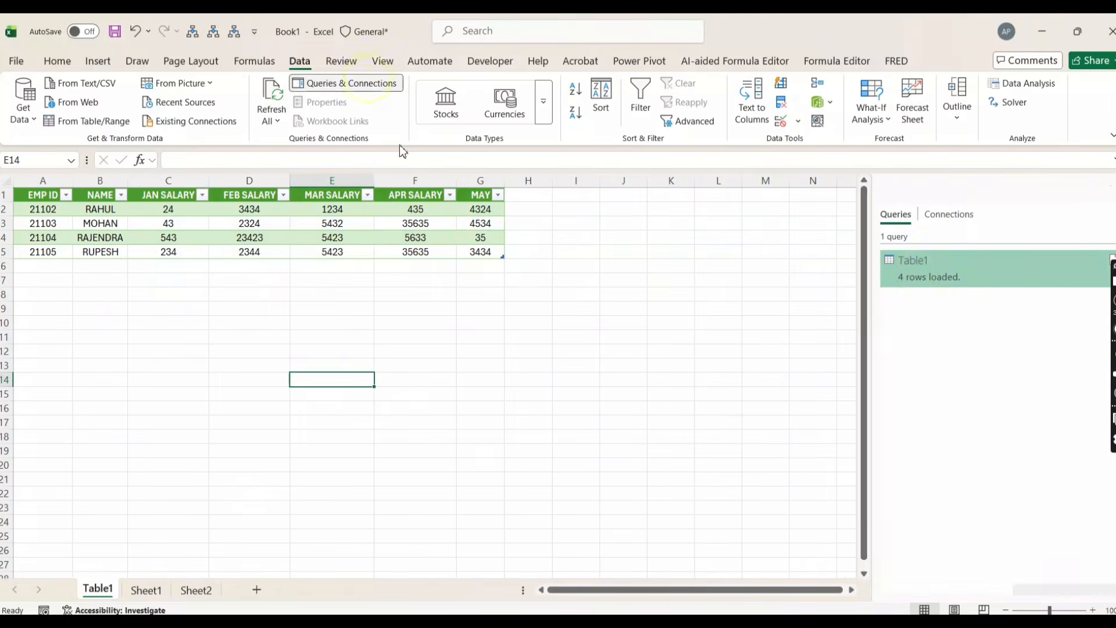
pyautogui.rightClick(919, 275)
pyautogui.click(944, 314)
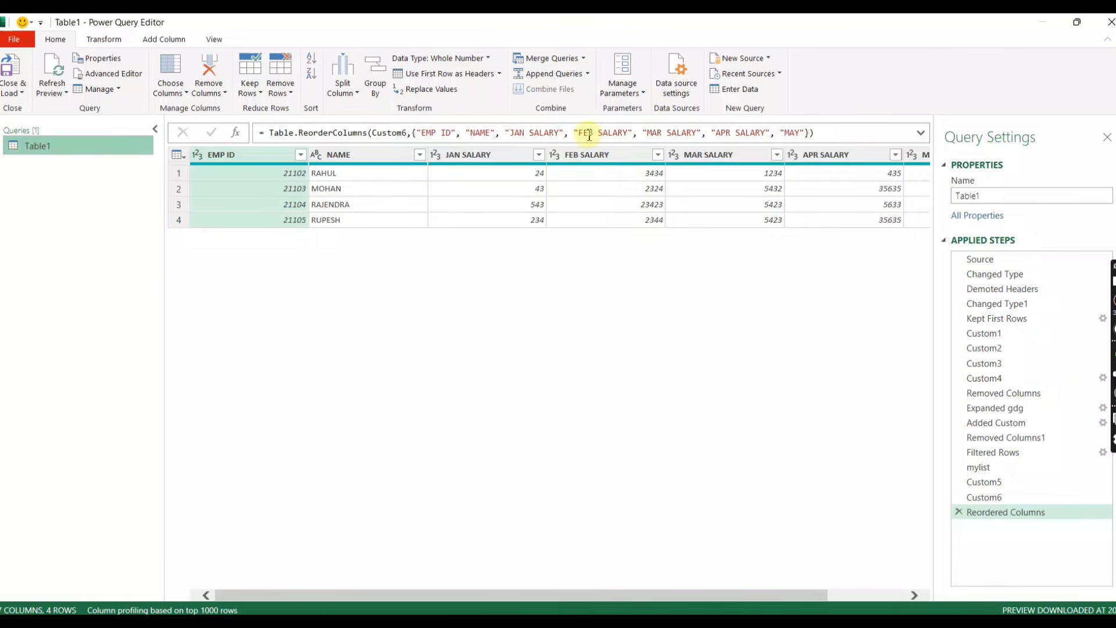
# - Review the results and formulas of the Custom6, Changed Type, Reordered Columns and Added Custom steps
pyautogui.click(986, 498)
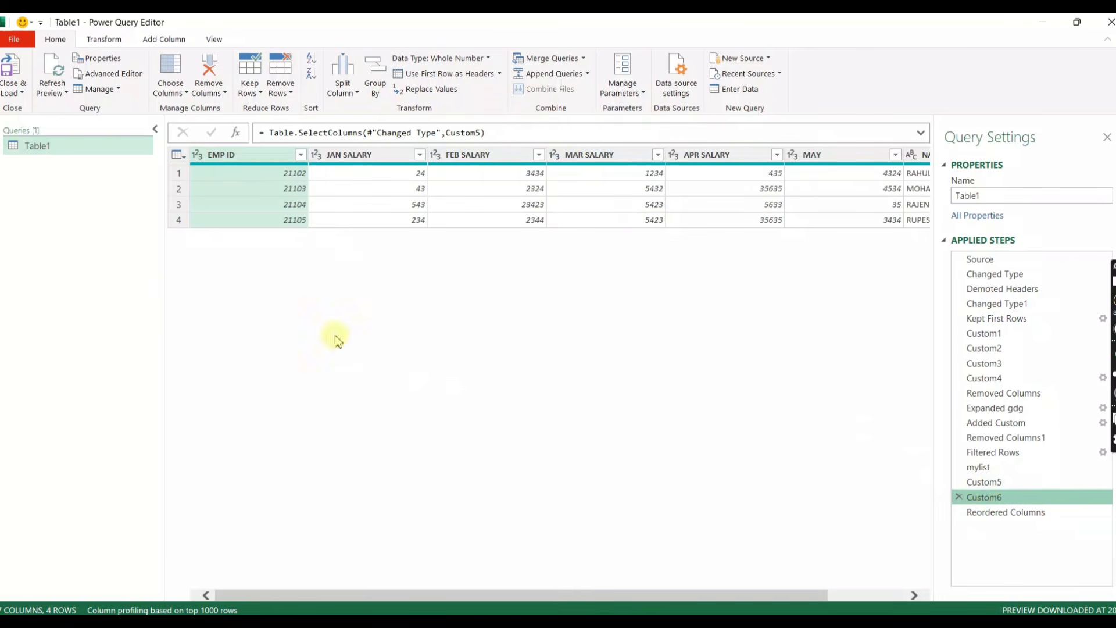
pyautogui.click(999, 276)
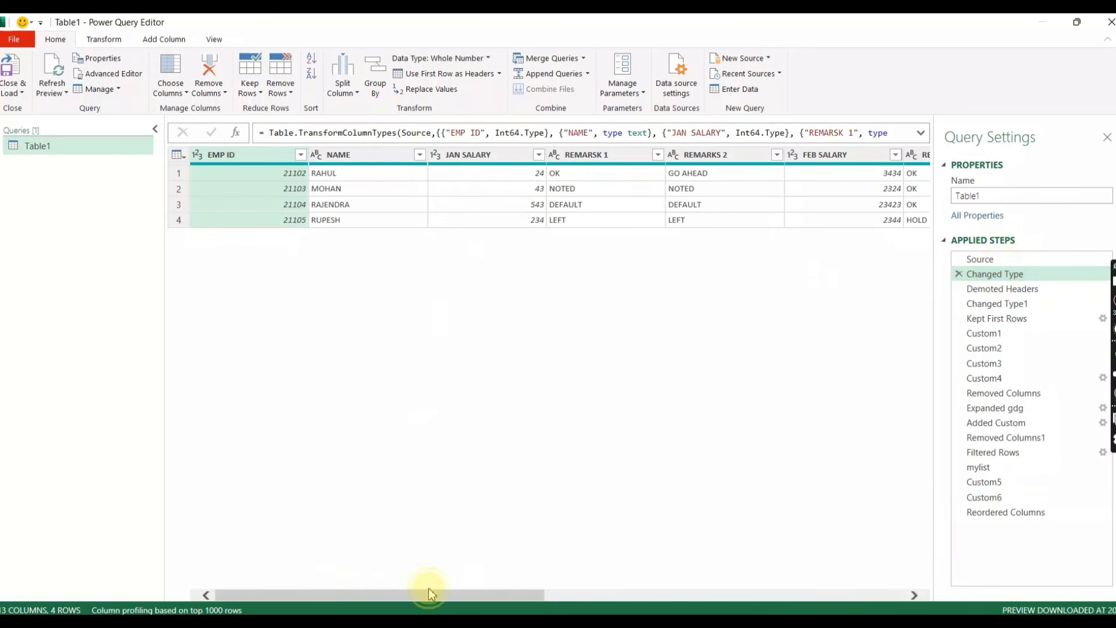
pyautogui.click(992, 498)
pyautogui.moveTo(370, 598)
pyautogui.mouseDown()
pyautogui.moveTo(672, 598)
pyautogui.moveTo(382, 581)
pyautogui.mouseUp()
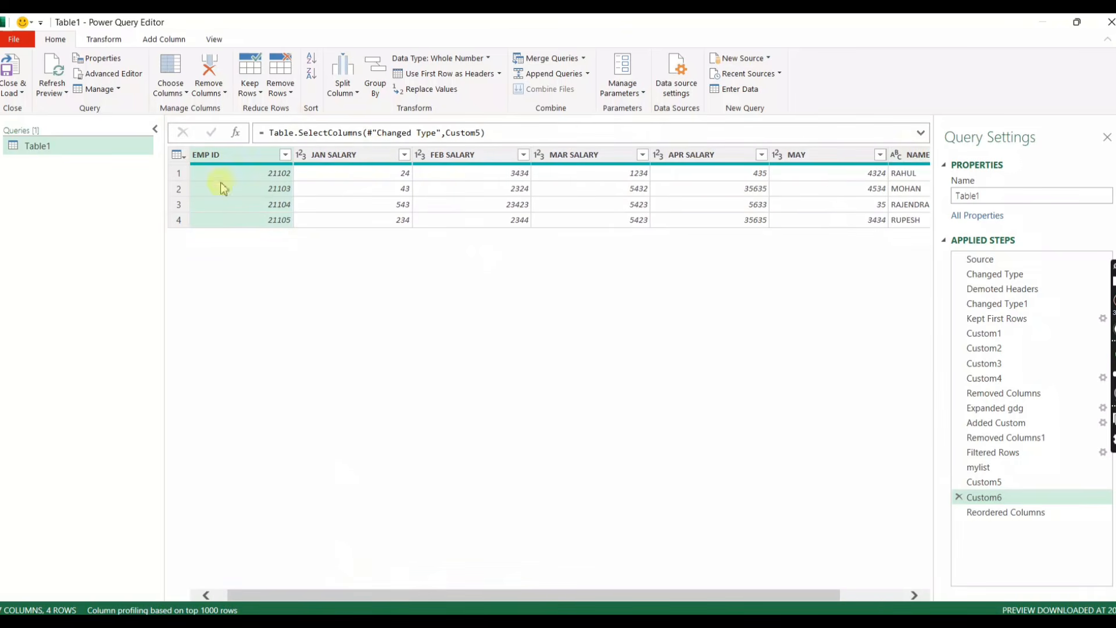
pyautogui.click(995, 513)
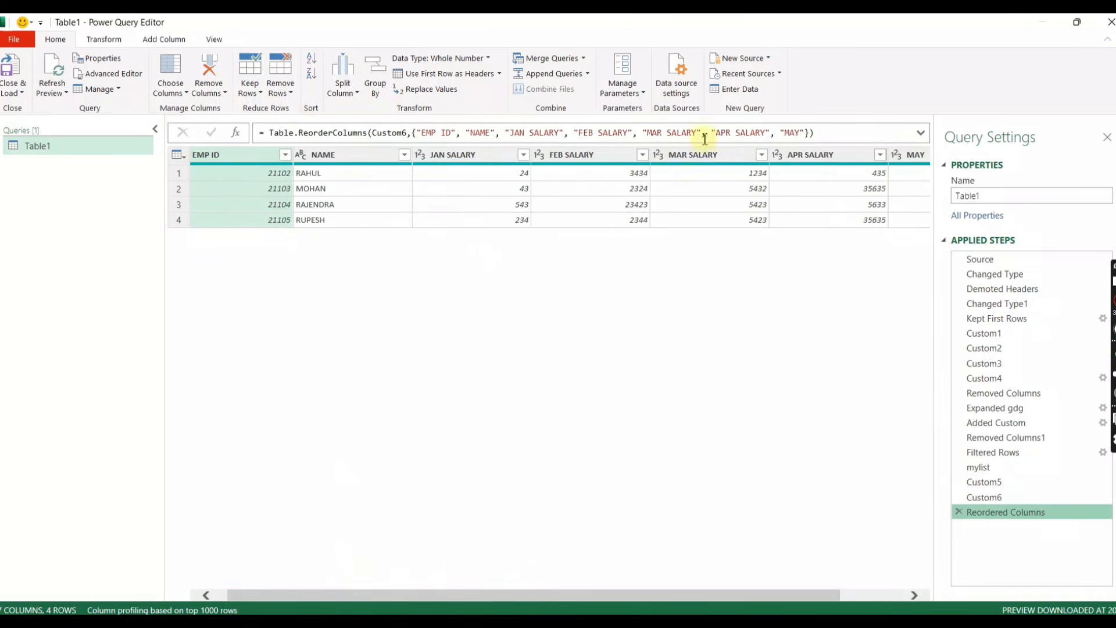
pyautogui.click(993, 422)
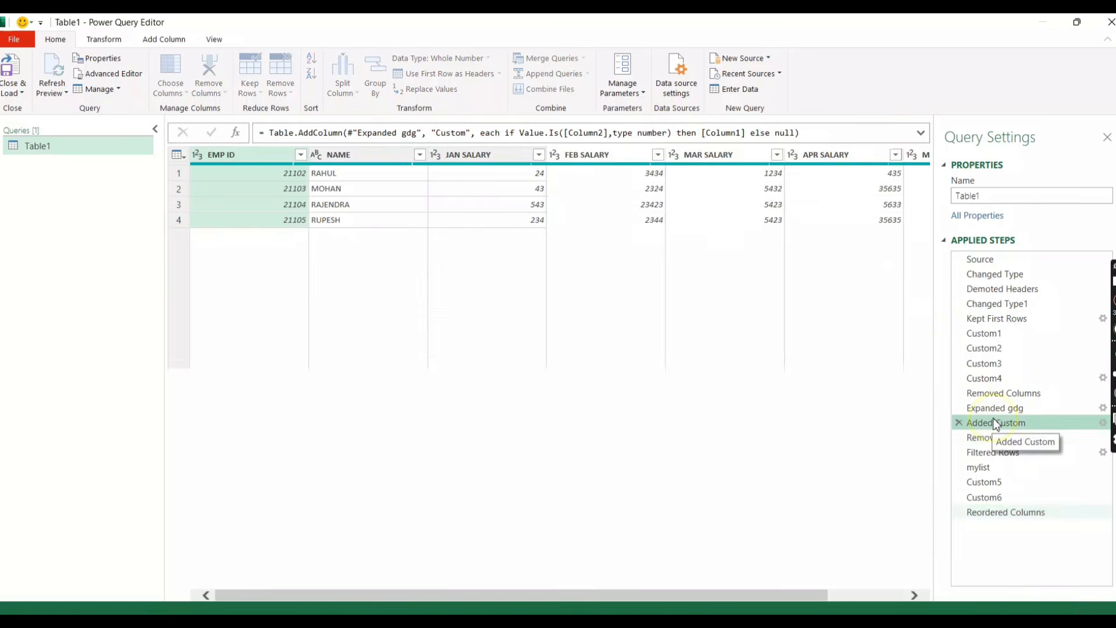
# - Examine the mylist, Removed Columns and Added Custom steps, comparing Column1 and Column2 with the conditional Custom column
pyautogui.click(981, 467)
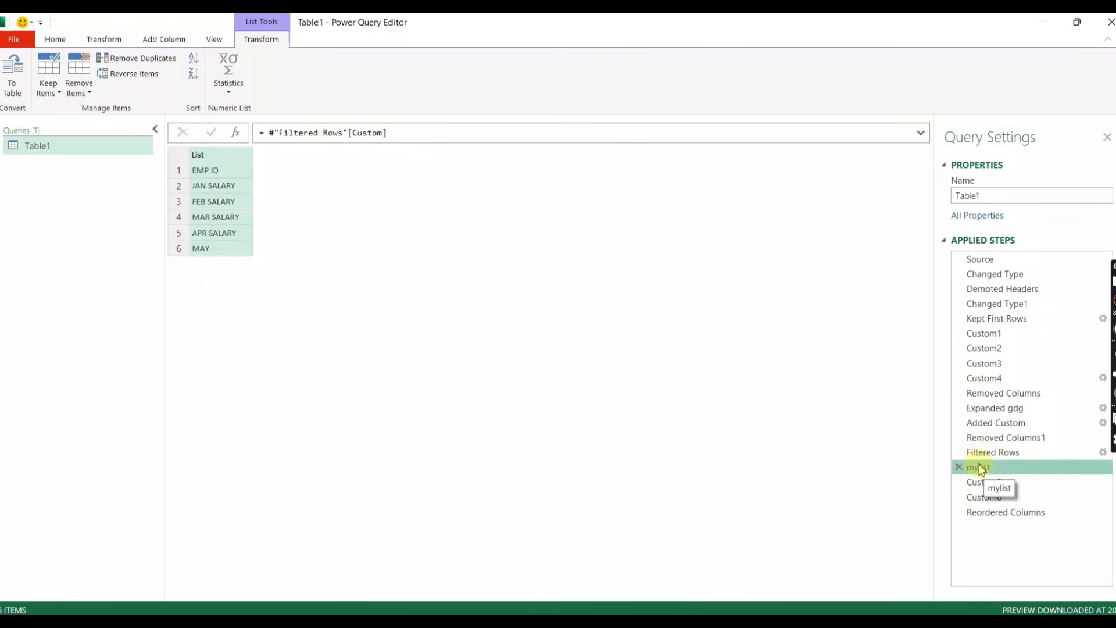
pyautogui.click(988, 394)
pyautogui.click(988, 424)
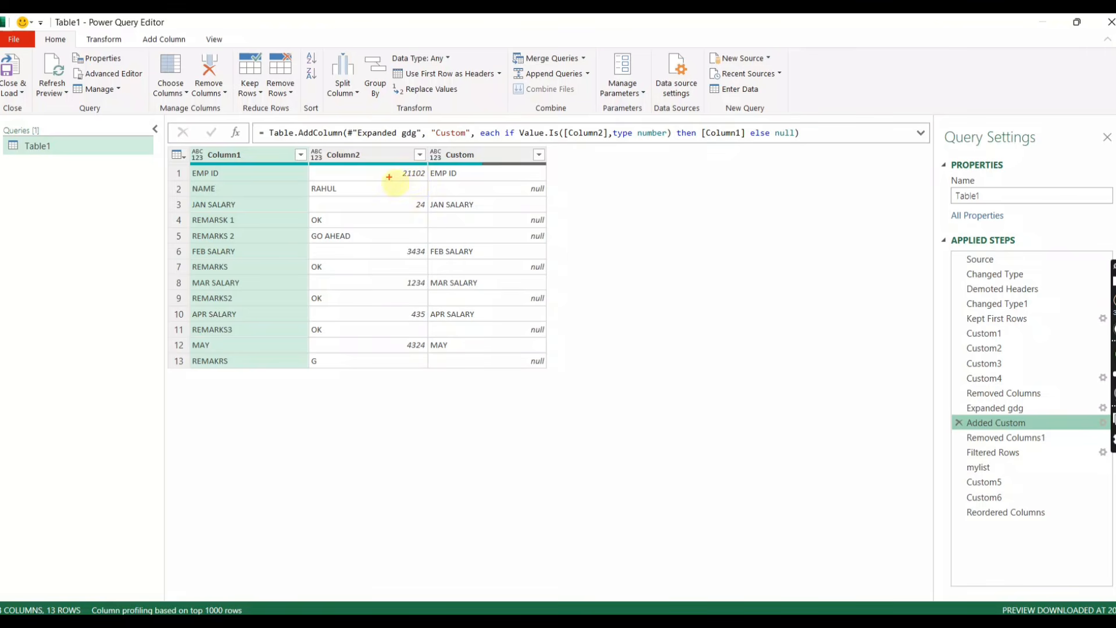
pyautogui.moveTo(390, 173); pyautogui.dragTo(427, 165)
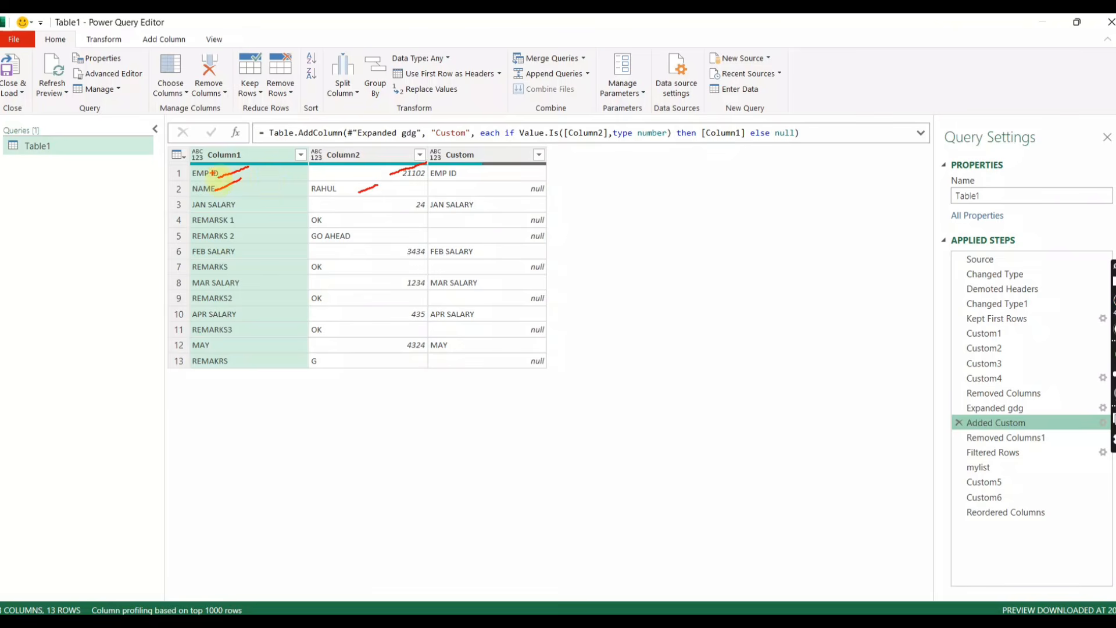
pyautogui.moveTo(215, 172)
pyautogui.mouseDown()
pyautogui.moveTo(200, 186)
pyautogui.moveTo(196, 173)
pyautogui.mouseUp()
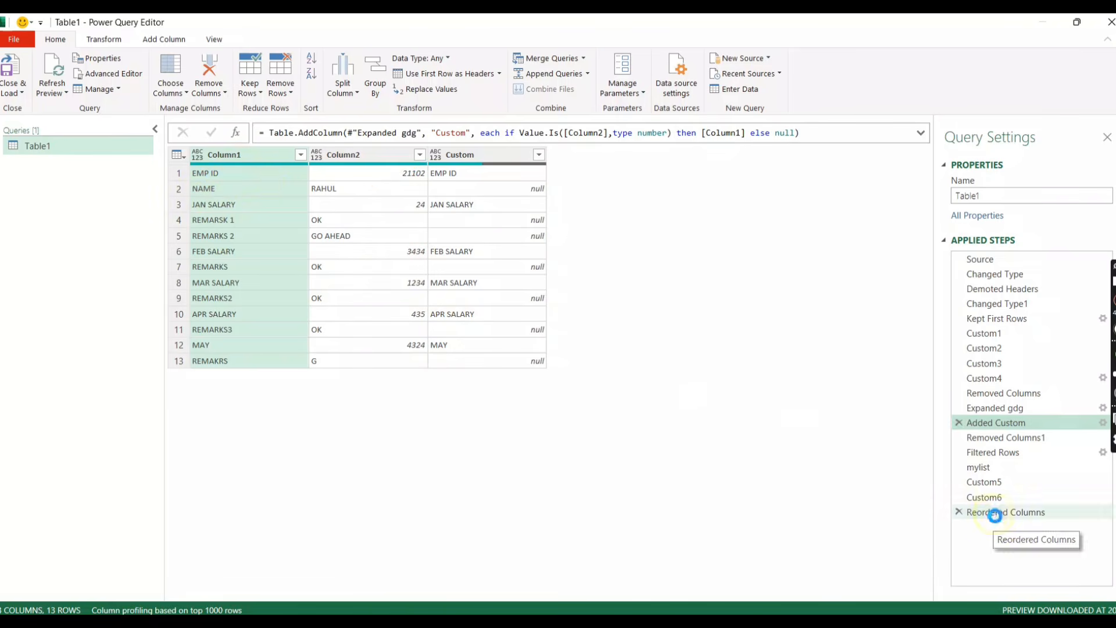
# - Return to the final Reordered Columns step and load the query result back to the workbook
pyautogui.click(996, 511)
pyautogui.click(13, 92)
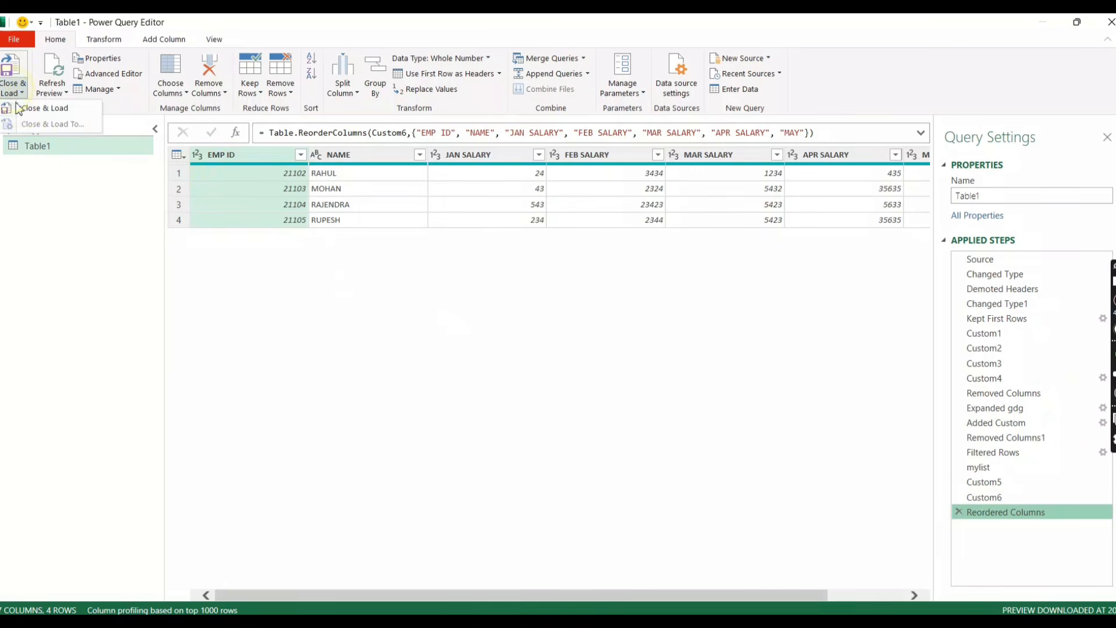
pyautogui.click(27, 108)
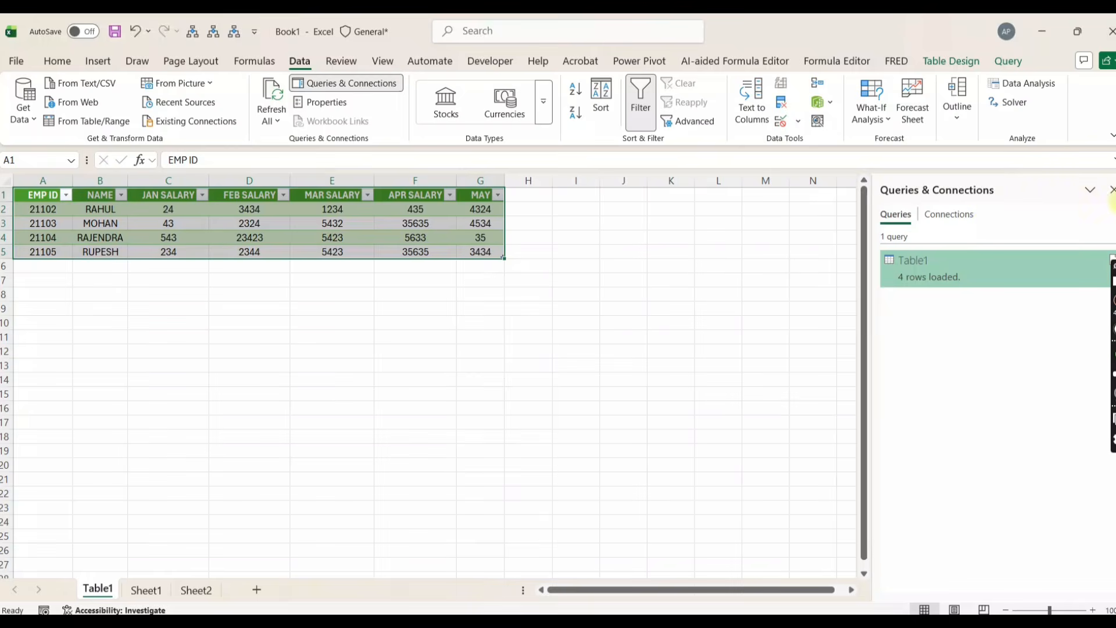
# - Close the queries list and check the loaded Table1 result against the source salary table on Sheet1
pyautogui.click(1111, 190)
pyautogui.click(284, 308)
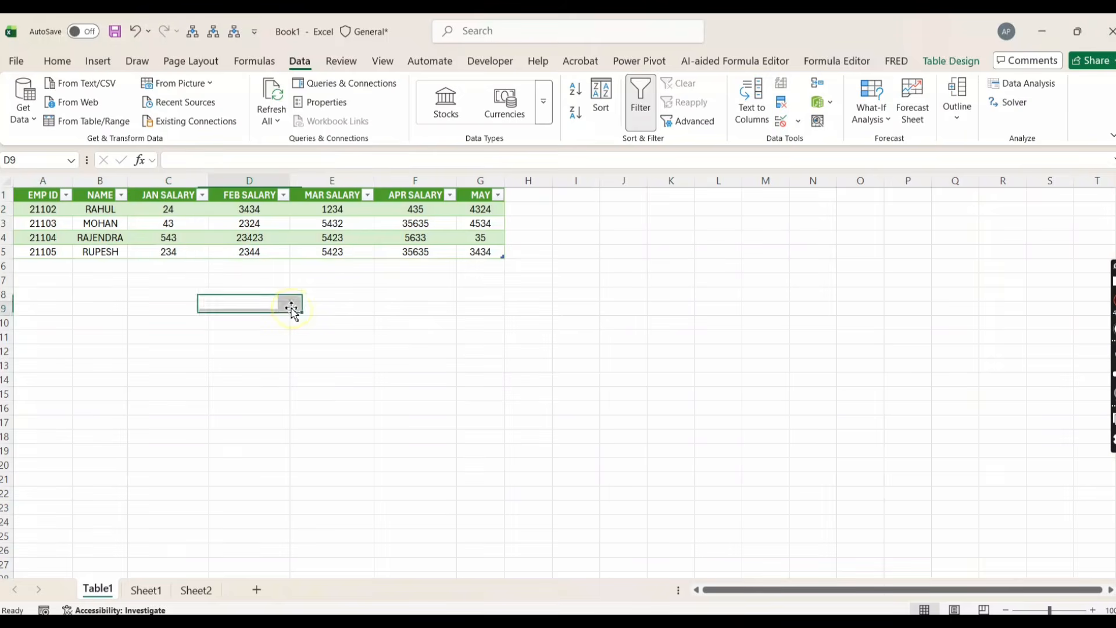
pyautogui.click(152, 589)
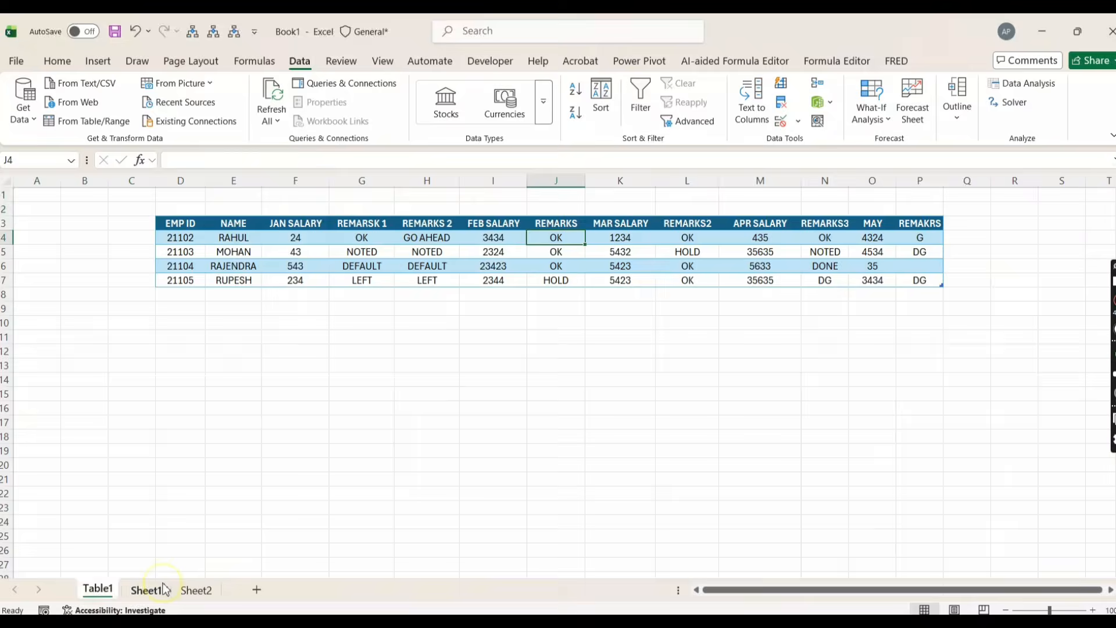
pyautogui.click(139, 408)
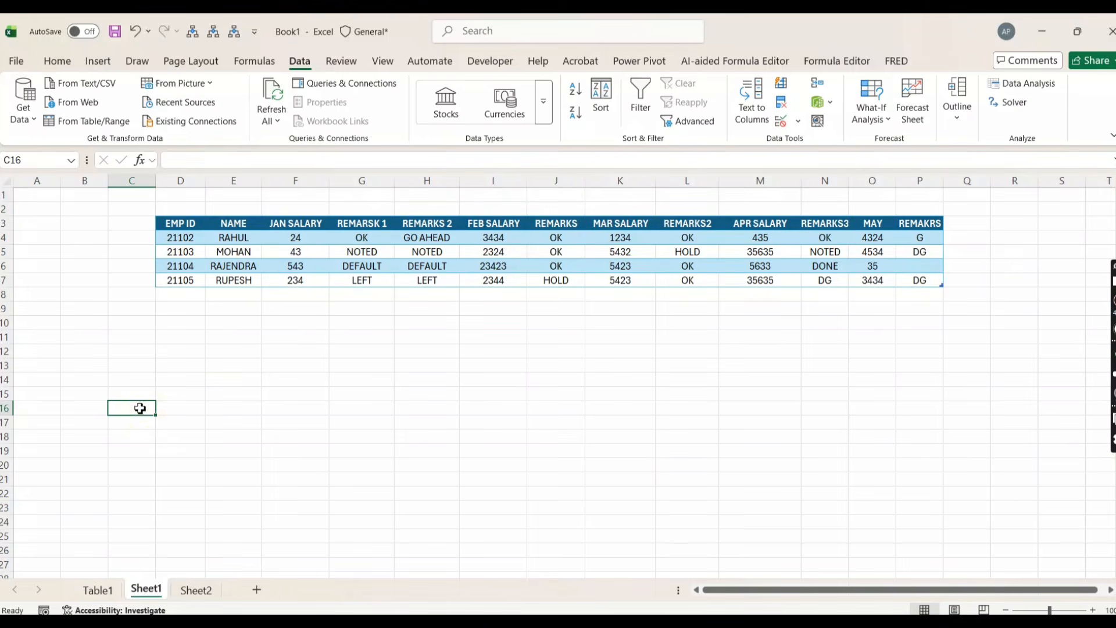